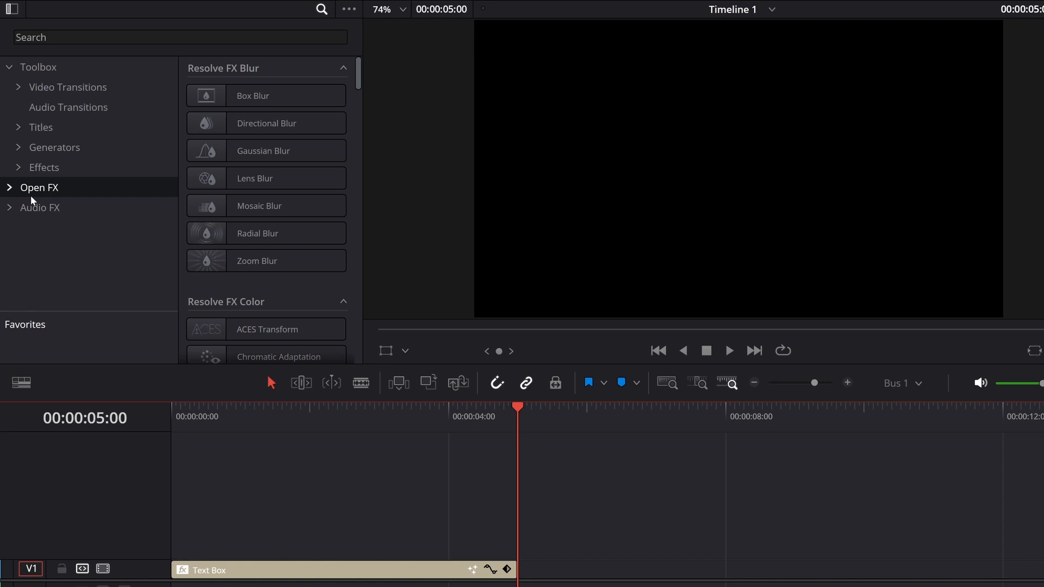
# Step: Browse the available title templates and the MotionVFX title collection
pyautogui.click(44, 130)
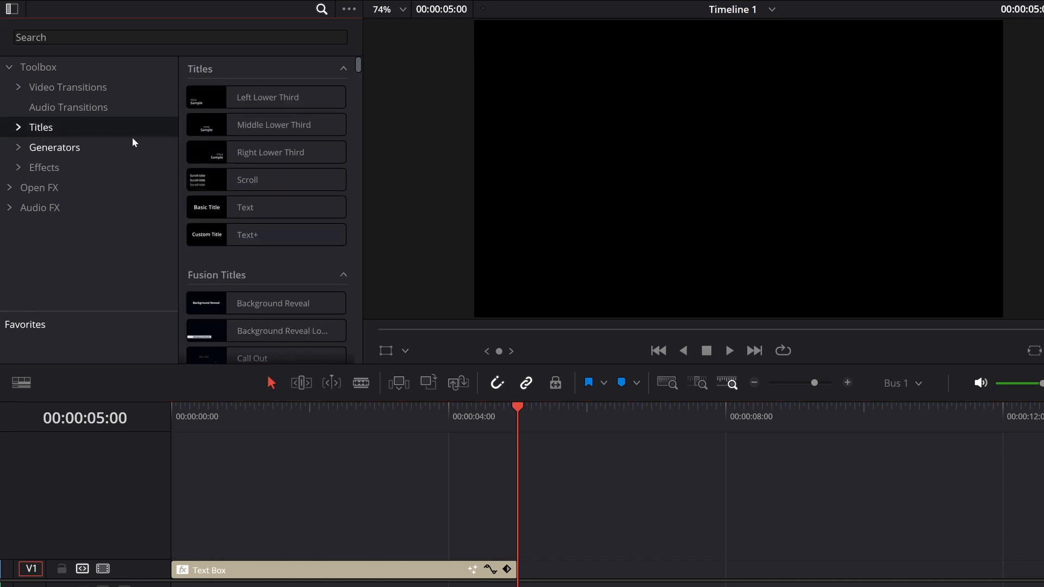
pyautogui.scroll(-10, 336, 162)
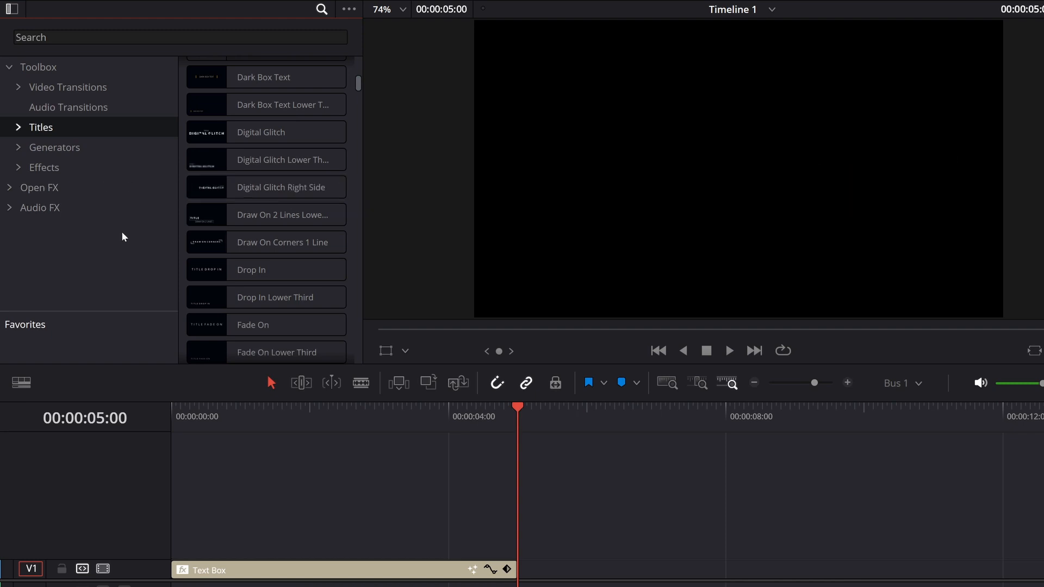
pyautogui.click(19, 127)
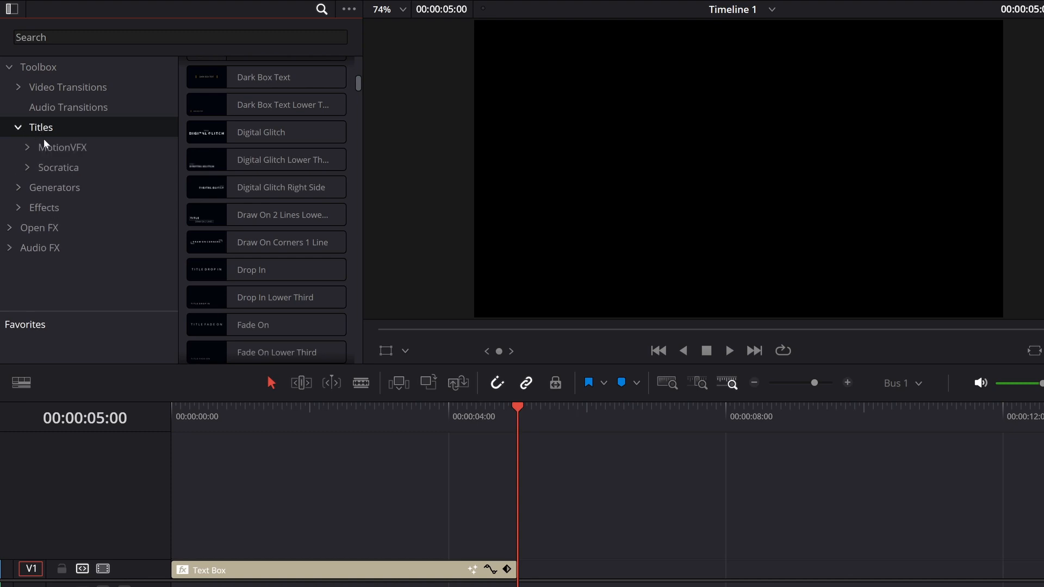
pyautogui.click(48, 147)
pyautogui.click(44, 133)
pyautogui.click(49, 152)
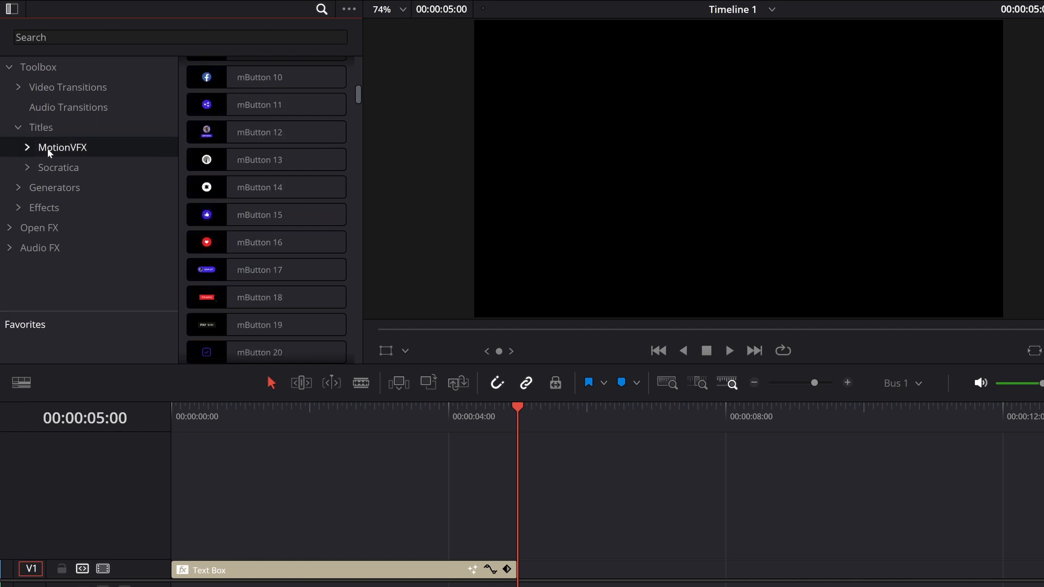
# Step: Show the FX group of the Socratica titles and preview the Text Box title on the timeline
pyautogui.click(61, 170)
pyautogui.scroll(3, 259, 246)
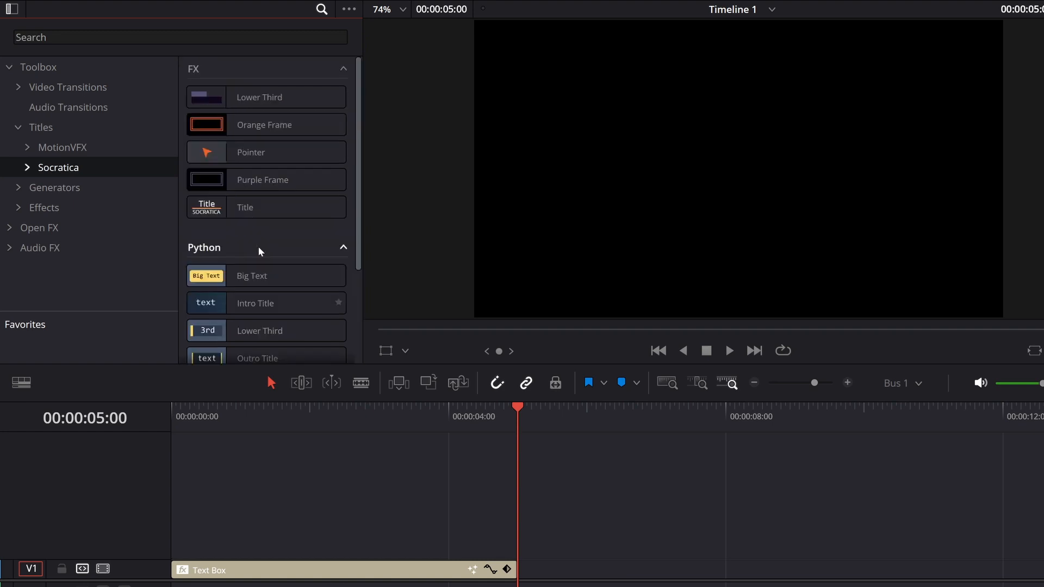
pyautogui.click(27, 168)
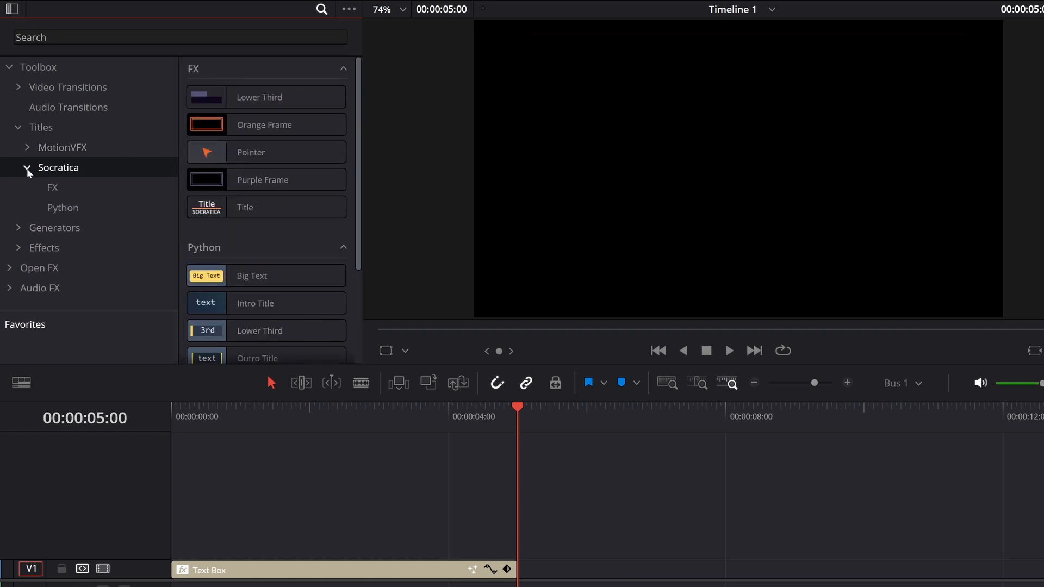
pyautogui.click(63, 189)
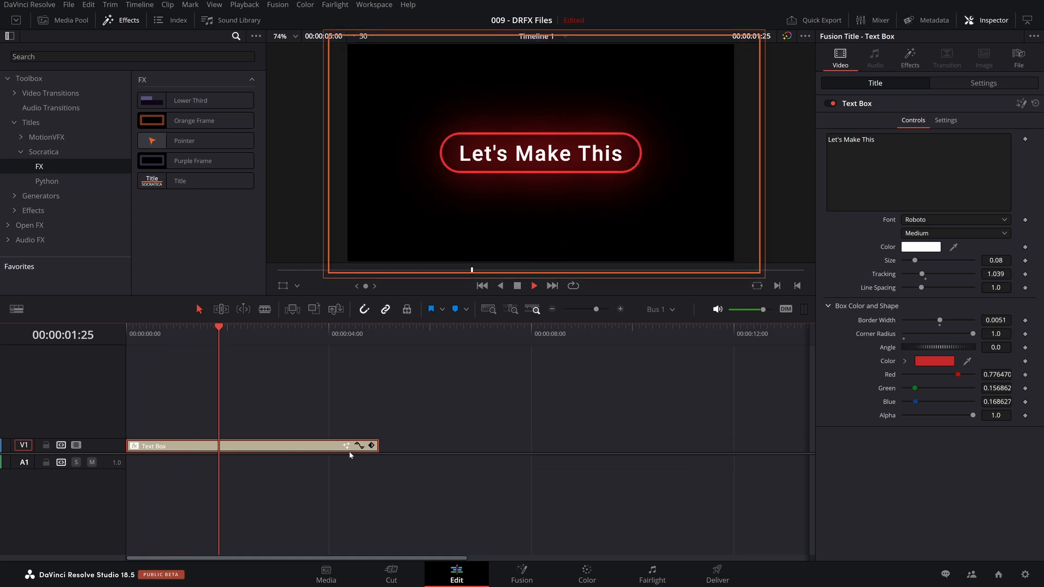
pyautogui.press('space')
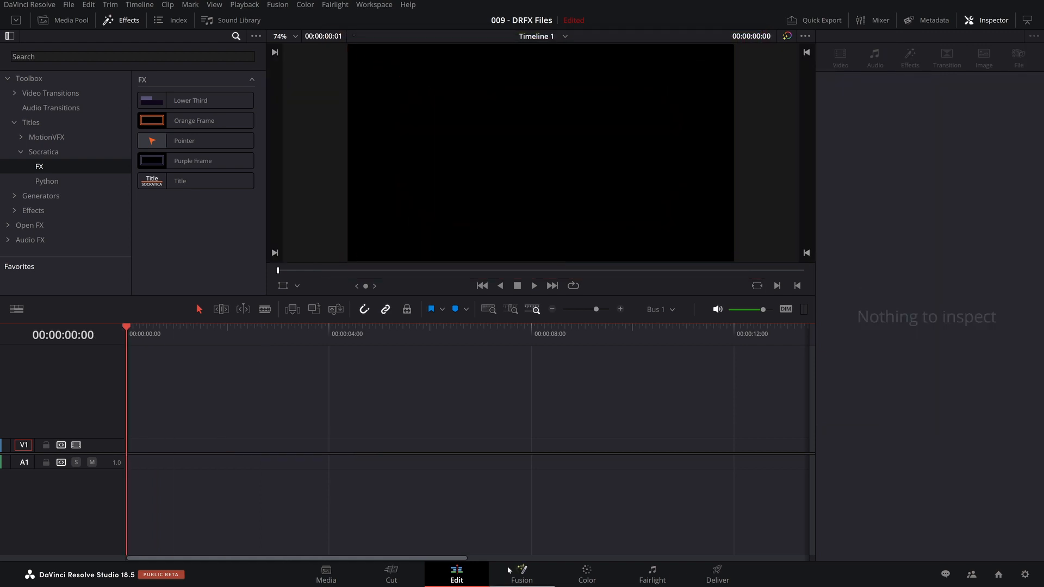
# Step: Switch to the Fusion page and add the Text Box template from the Edit titles to the node graph
pyautogui.click(523, 571)
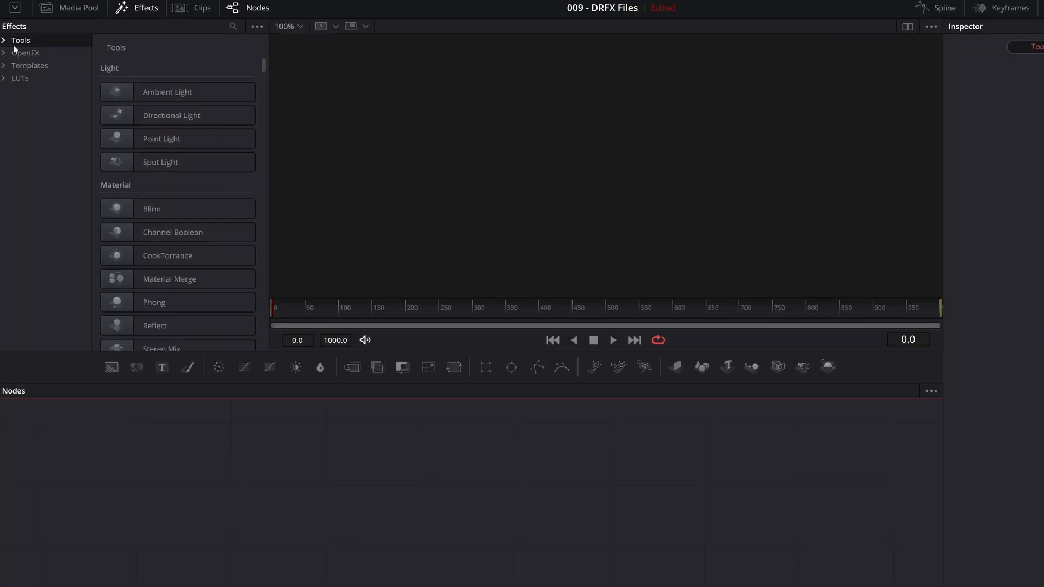
pyautogui.click(5, 65)
pyautogui.click(17, 80)
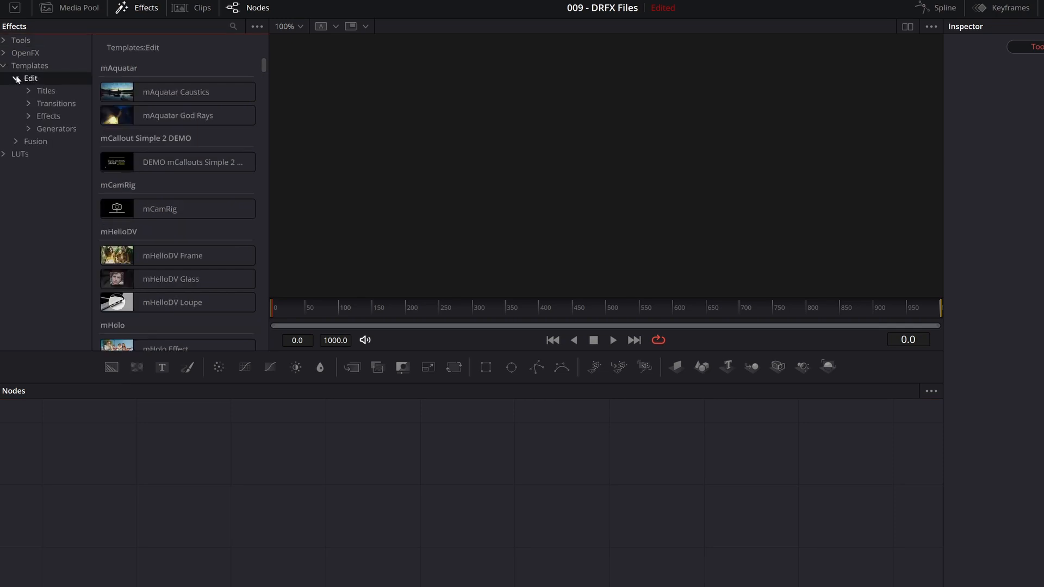
pyautogui.click(47, 91)
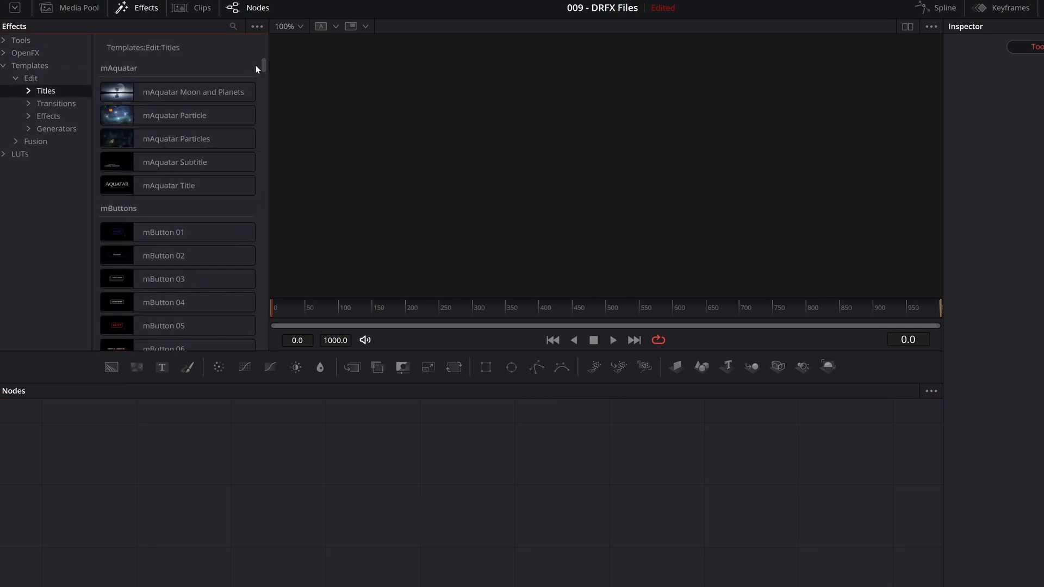
pyautogui.moveTo(266, 64); pyautogui.dragTo(266, 315)
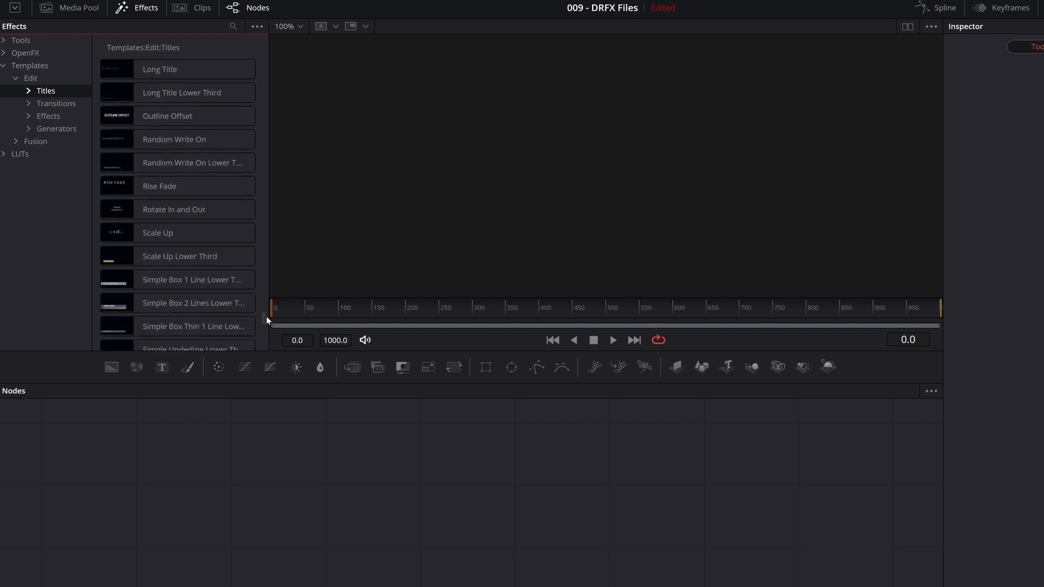
pyautogui.scroll(-5, 252, 269)
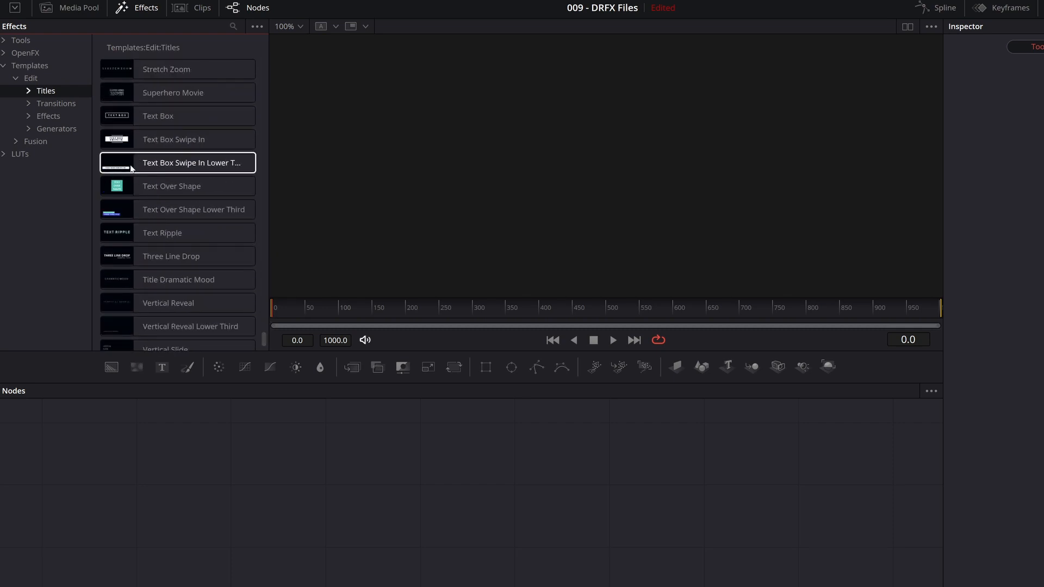
pyautogui.moveTo(114, 120); pyautogui.dragTo(328, 508)
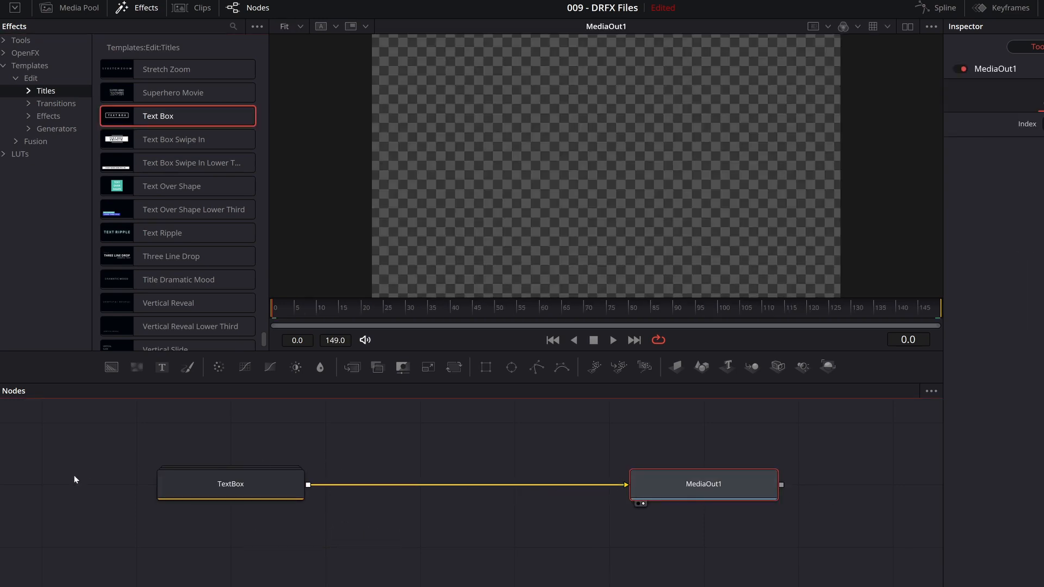
# Step: View the MediaOut1 output at frame 69 of the title animation
pyautogui.click(252, 484)
pyautogui.click(673, 480)
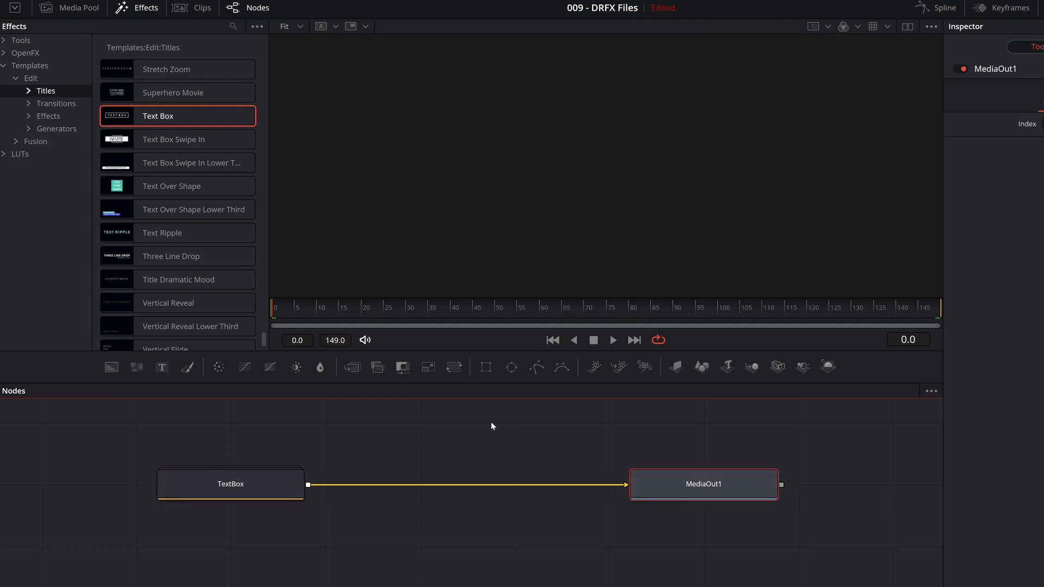
pyautogui.moveTo(434, 312); pyautogui.dragTo(580, 316)
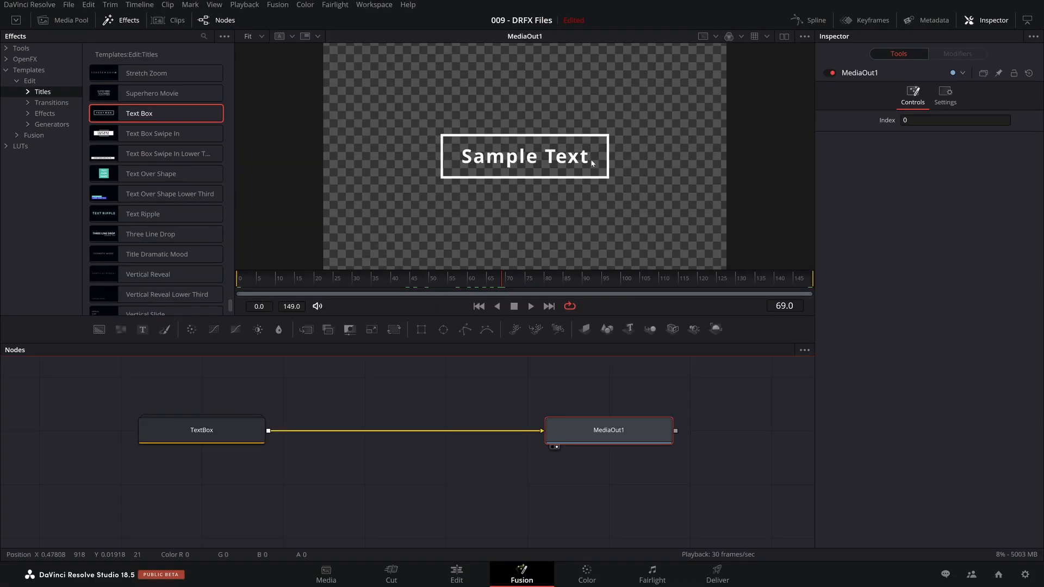
# Step: Set the TextBox node's font to Roboto with the Medium style
pyautogui.click(203, 432)
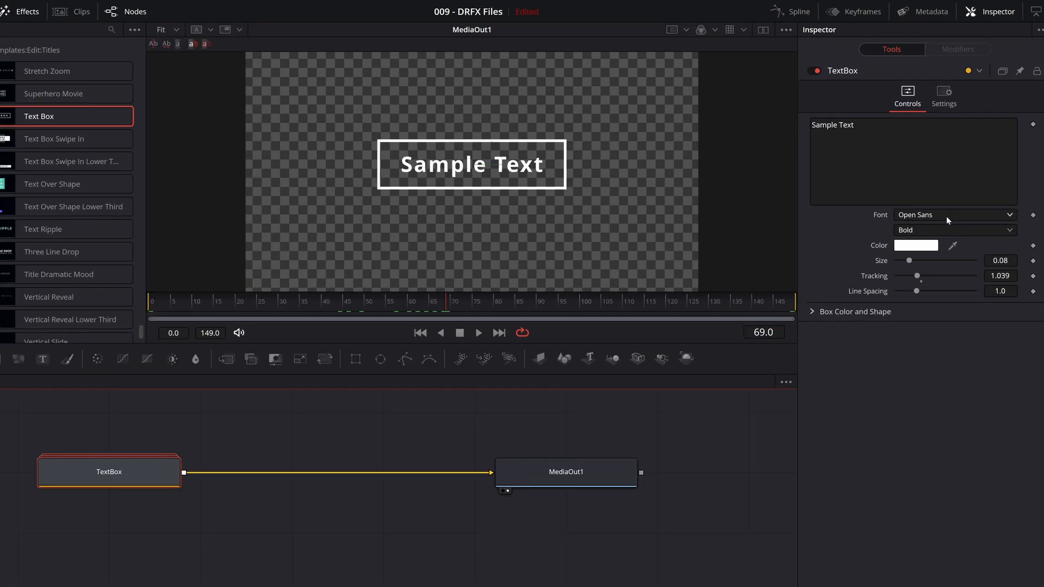
pyautogui.click(948, 203)
pyautogui.scroll(-10, 952, 326)
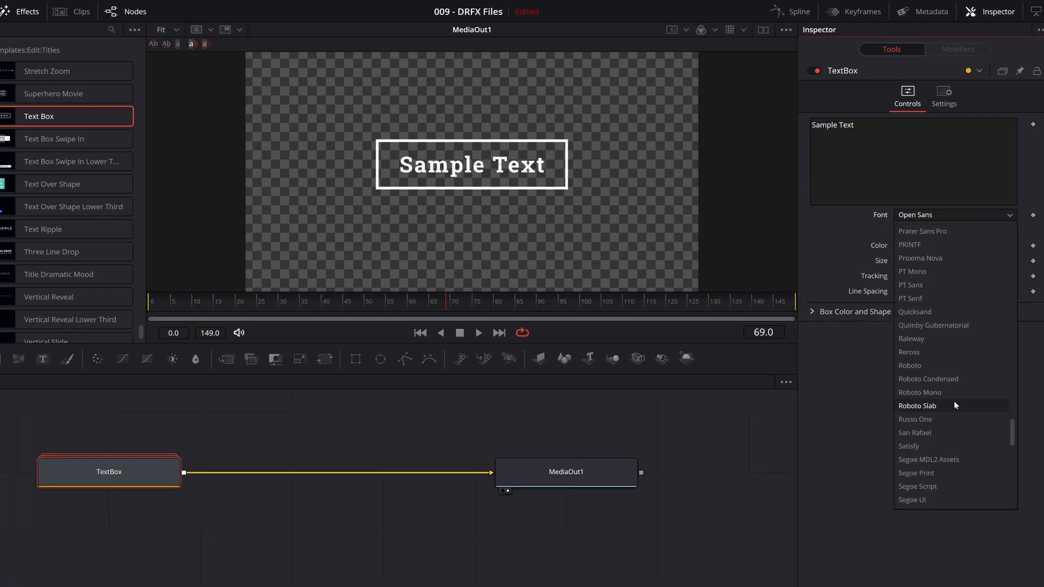
pyautogui.click(932, 368)
pyautogui.click(931, 230)
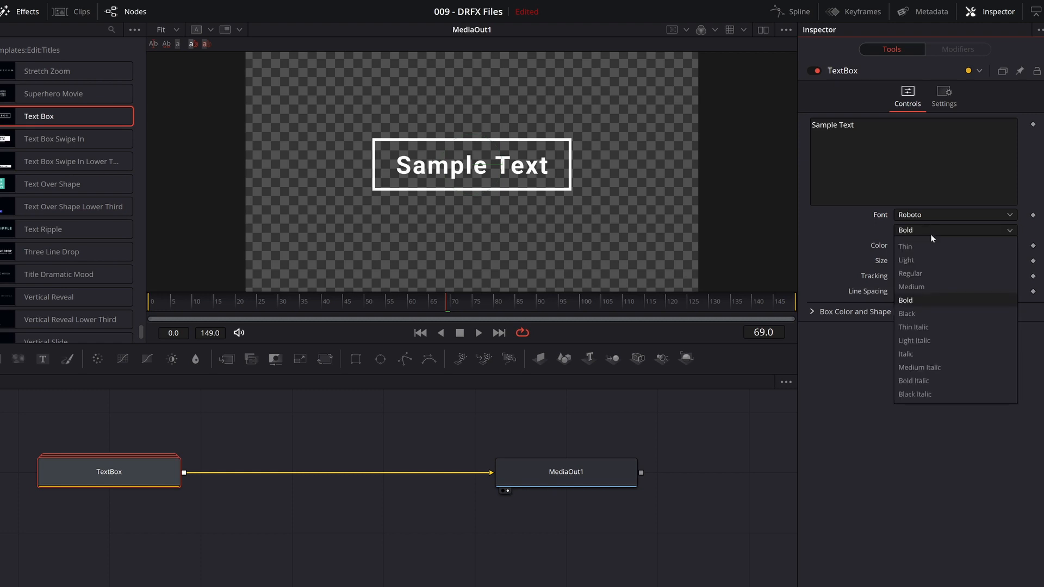
pyautogui.click(929, 285)
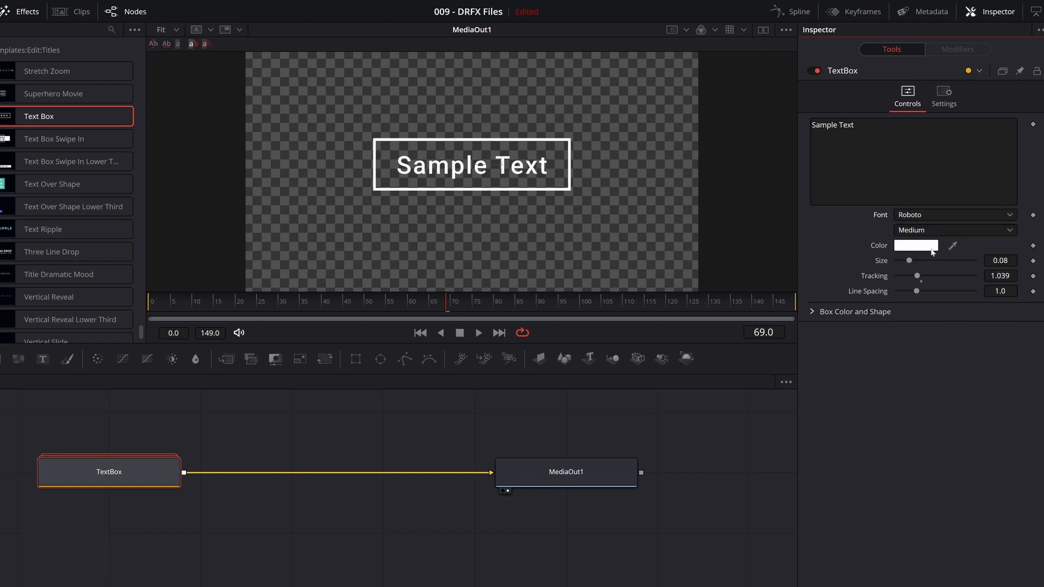
# Step: Style the TextBox node's box with color #ad1a1d, corner radius 1.0 and border width 0.0062
pyautogui.click(813, 313)
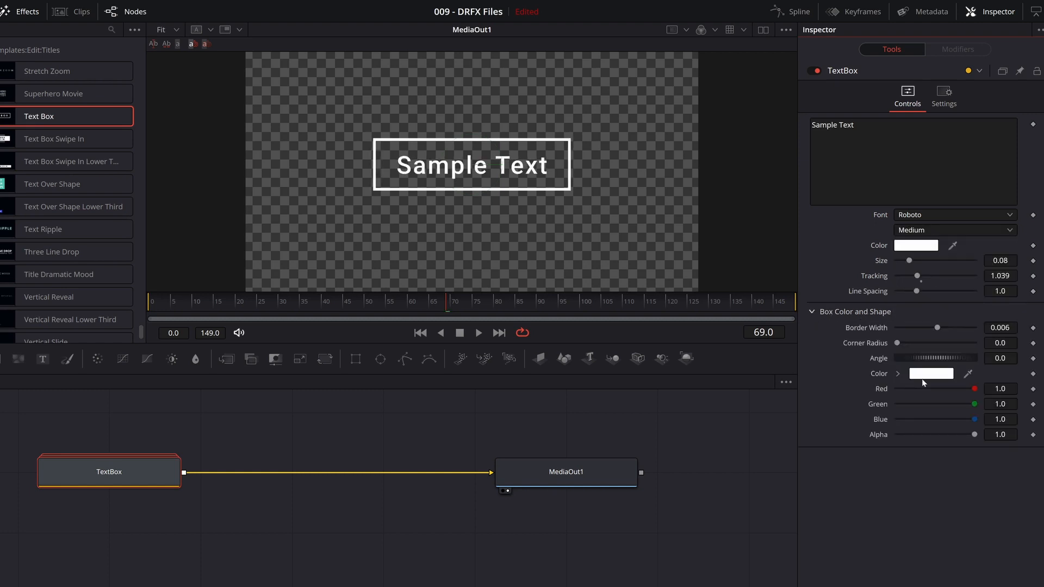
pyautogui.click(940, 374)
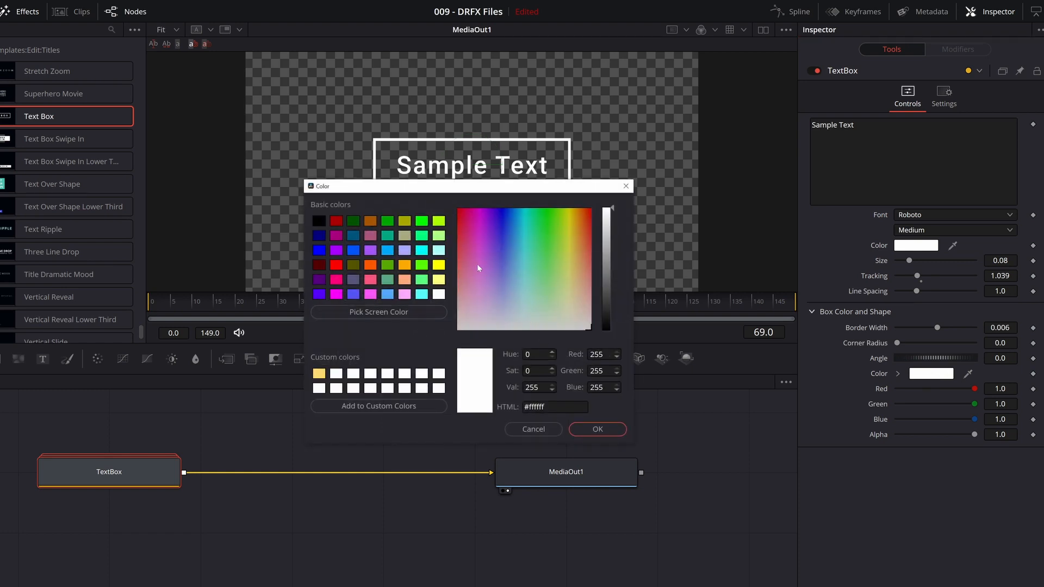
pyautogui.click(459, 227)
pyautogui.click(605, 248)
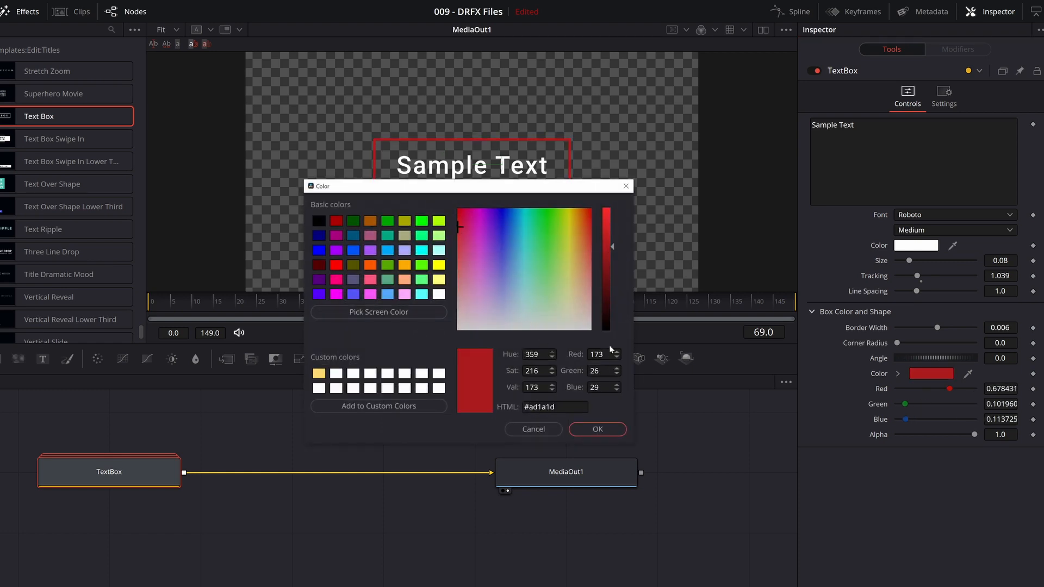
pyautogui.click(597, 429)
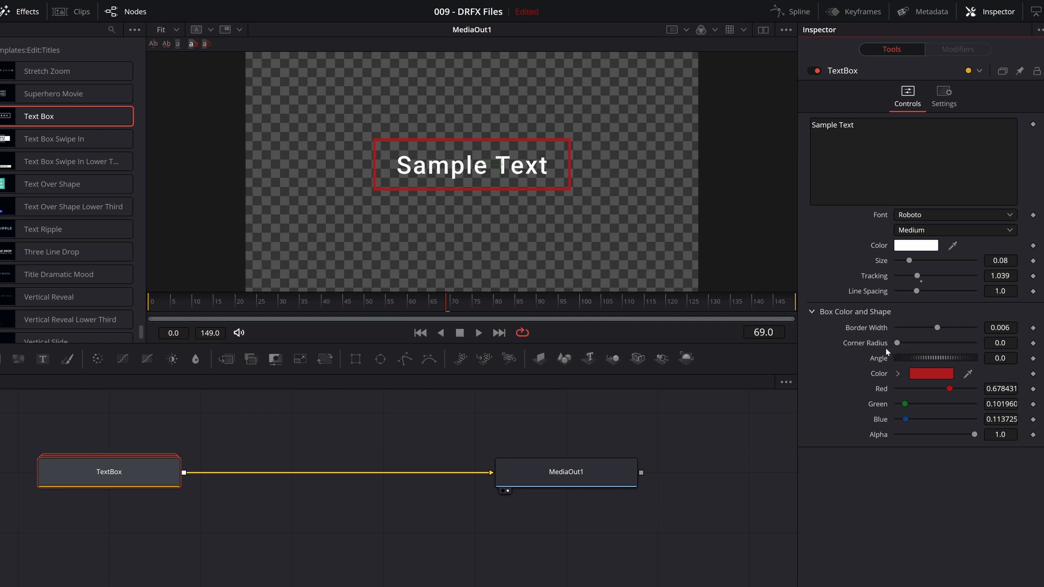
pyautogui.moveTo(897, 345); pyautogui.dragTo(977, 343)
pyautogui.moveTo(1001, 328); pyautogui.dragTo(1003, 328)
# Step: Spread the TextBox and MediaOut1 nodes apart in a straight line to make room between them
pyautogui.moveTo(567, 472); pyautogui.dragTo(657, 472)
pyautogui.moveTo(93, 472); pyautogui.dragTo(294, 435)
pyautogui.moveTo(400, 480); pyautogui.dragTo(396, 498)
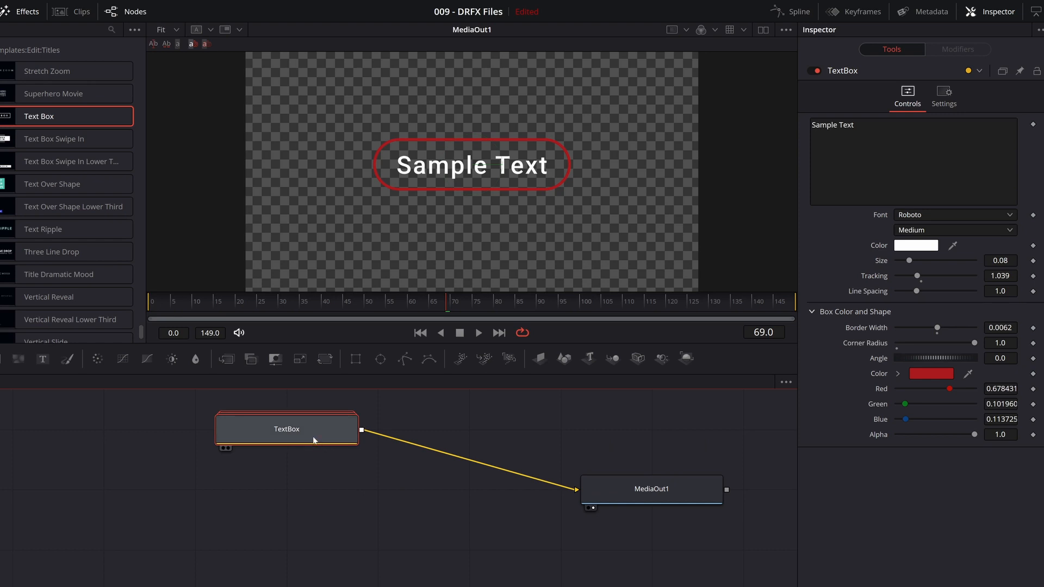
pyautogui.moveTo(314, 440); pyautogui.dragTo(95, 505)
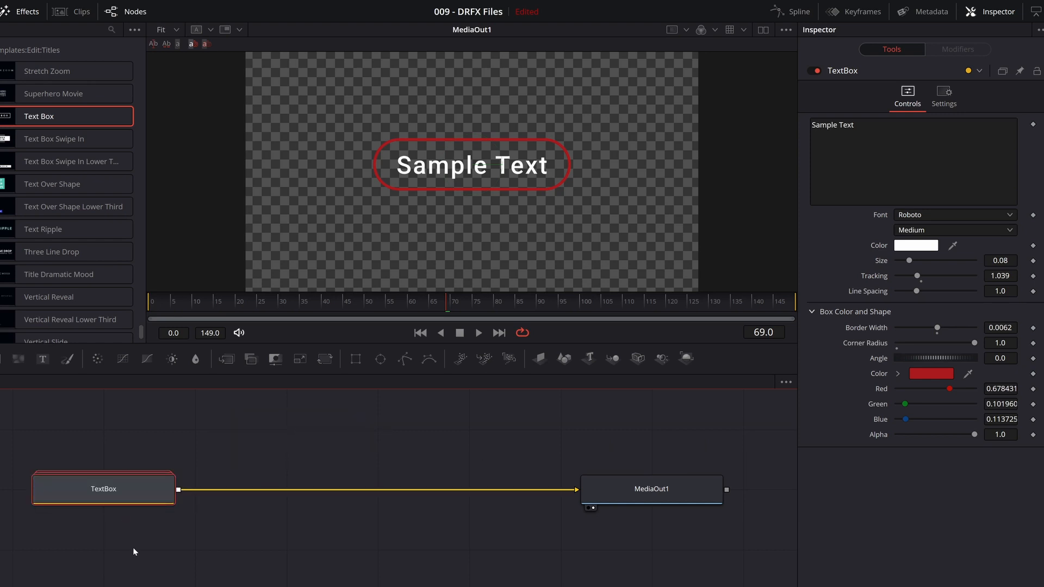
# Step: Insert the Resolve FX Glow node, not Glow (Glo), between TextBox and MediaOut1 and place it midway between them
pyautogui.hotkey('shift', 'space')
pyautogui.write('glow')
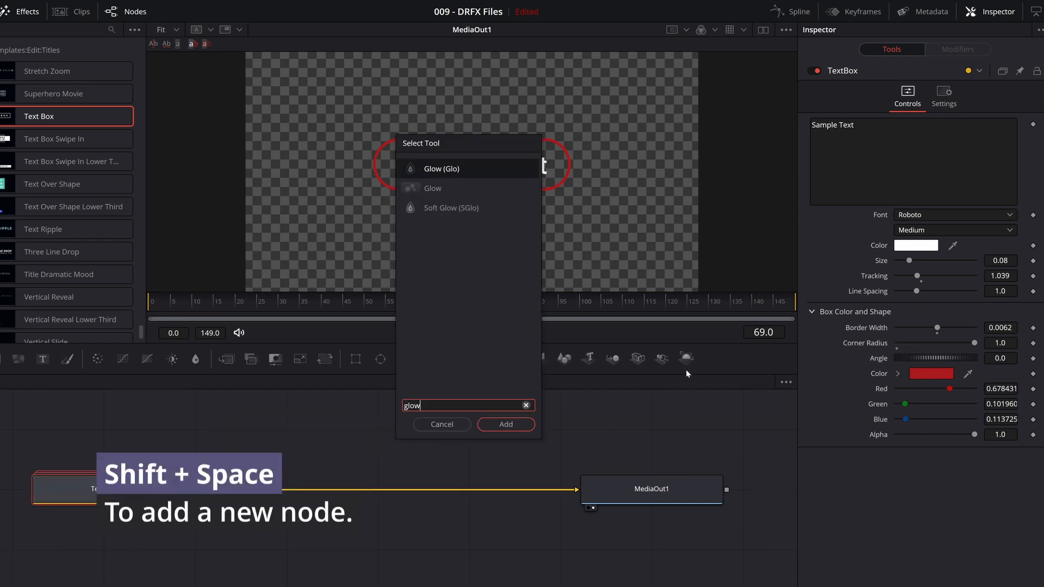
pyautogui.click(413, 188)
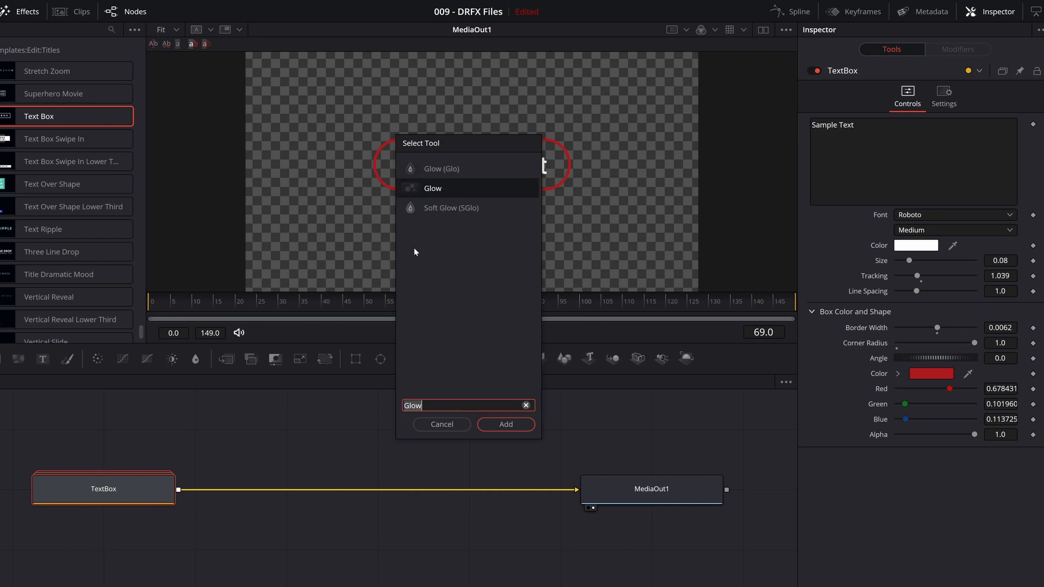
pyautogui.click(499, 425)
pyautogui.moveTo(292, 499); pyautogui.dragTo(388, 505)
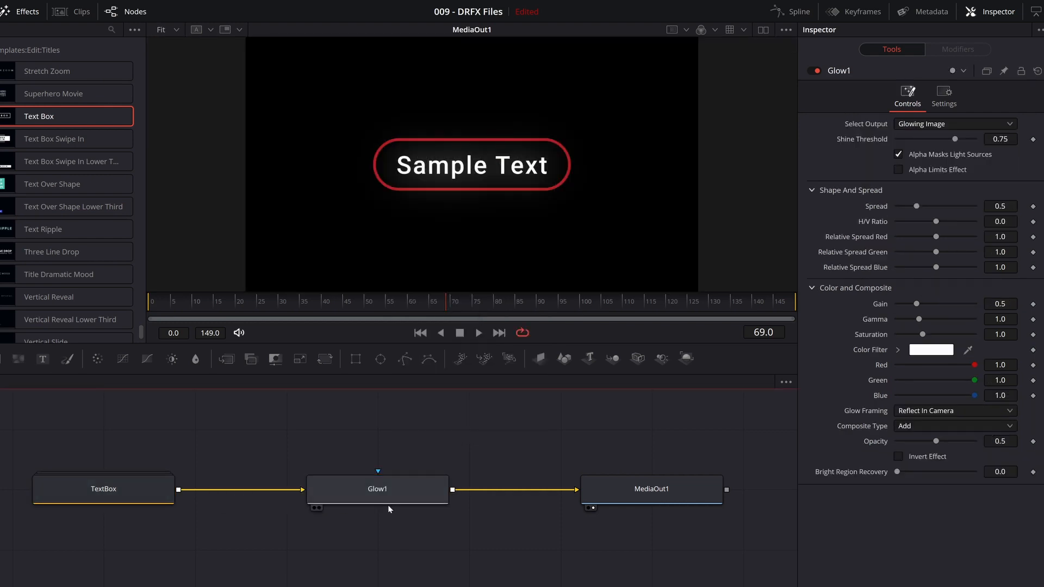
# Step: Set the Glow1 node's color filter to the box border's red and its gamma to about 2.405
pyautogui.click(415, 479)
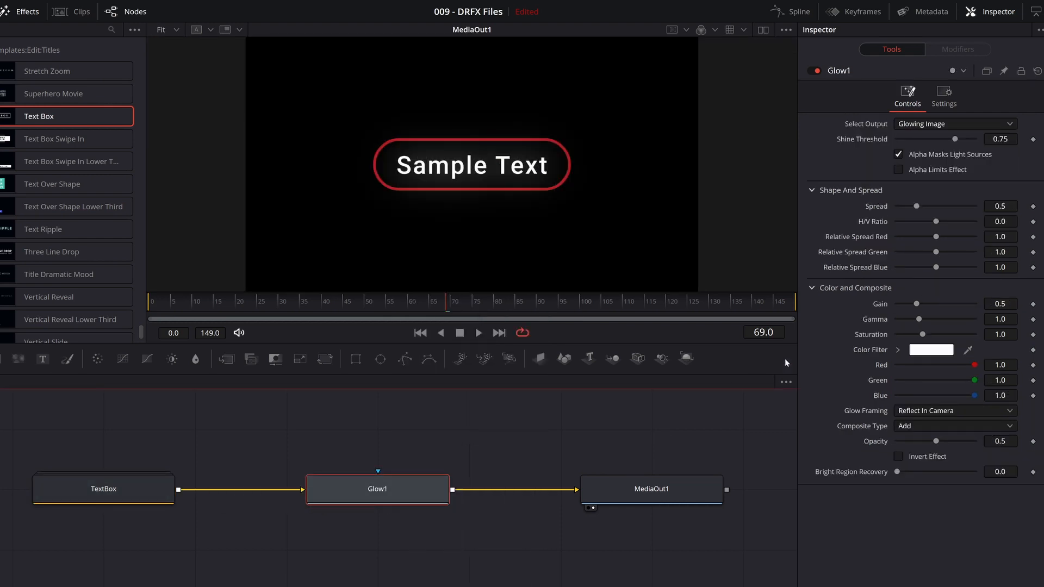
pyautogui.moveTo(919, 320); pyautogui.dragTo(574, 166)
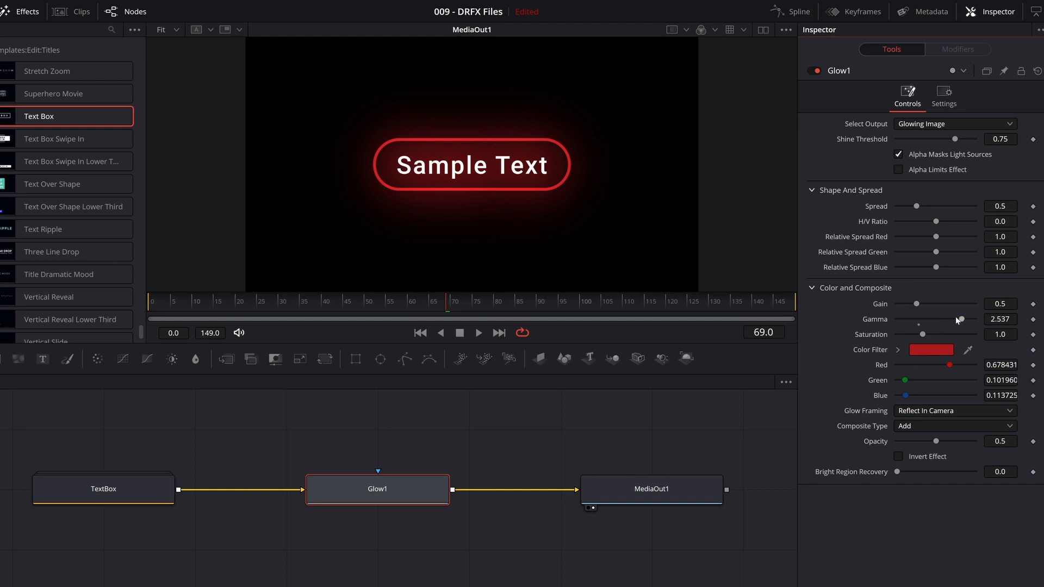
pyautogui.moveTo(961, 320); pyautogui.dragTo(957, 319)
# Step: Replace the TextBox node's text with "Insert Text Here"
pyautogui.click(117, 488)
pyautogui.click(896, 149)
pyautogui.hotkey('ctrl', 'a')
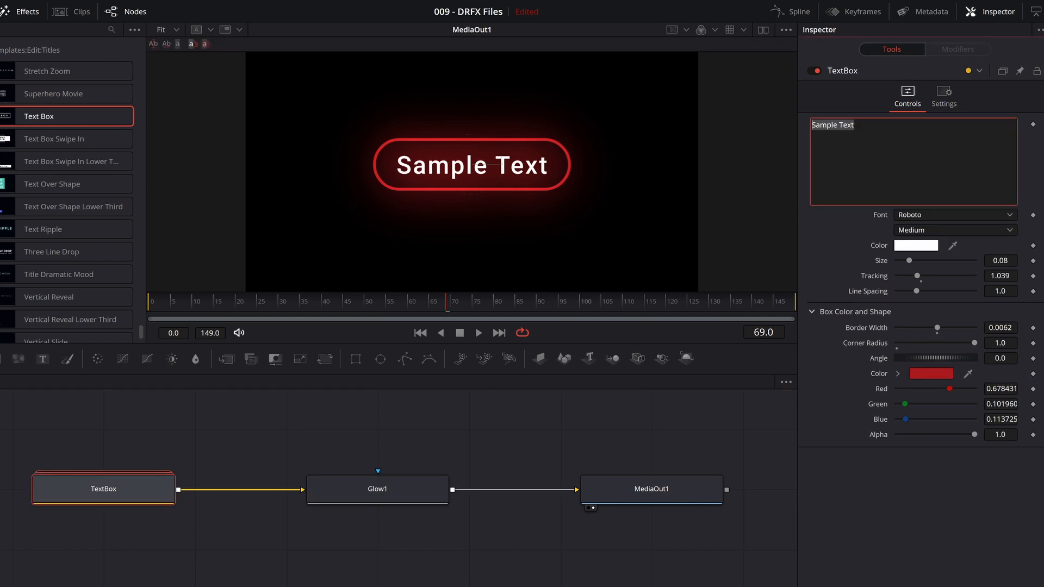
pyautogui.write('Insert Text Here')
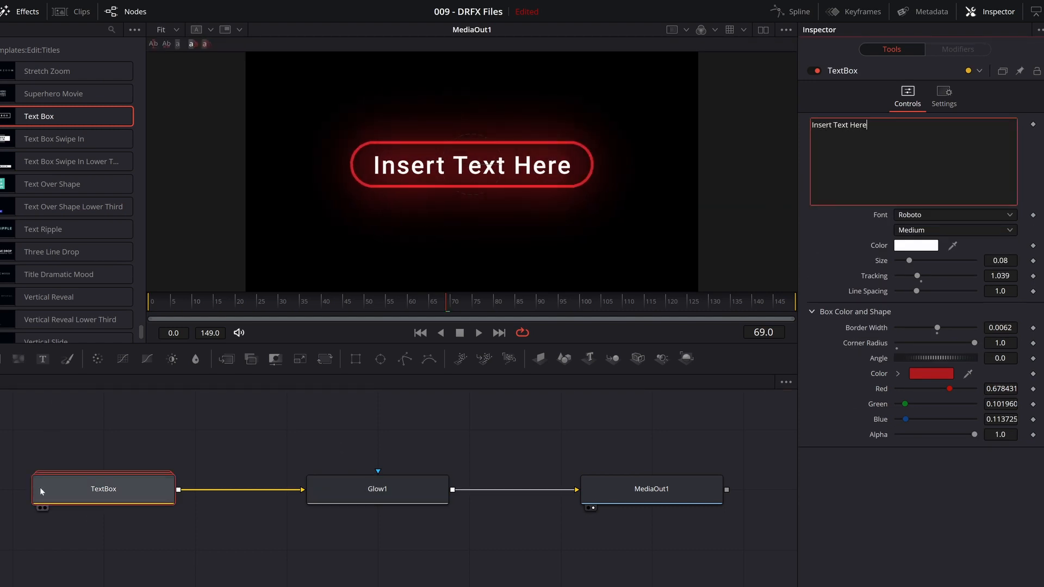
# Step: Set the Glow1 node's gain to about 0.945 and its gamma to about 2.537
pyautogui.click(319, 431)
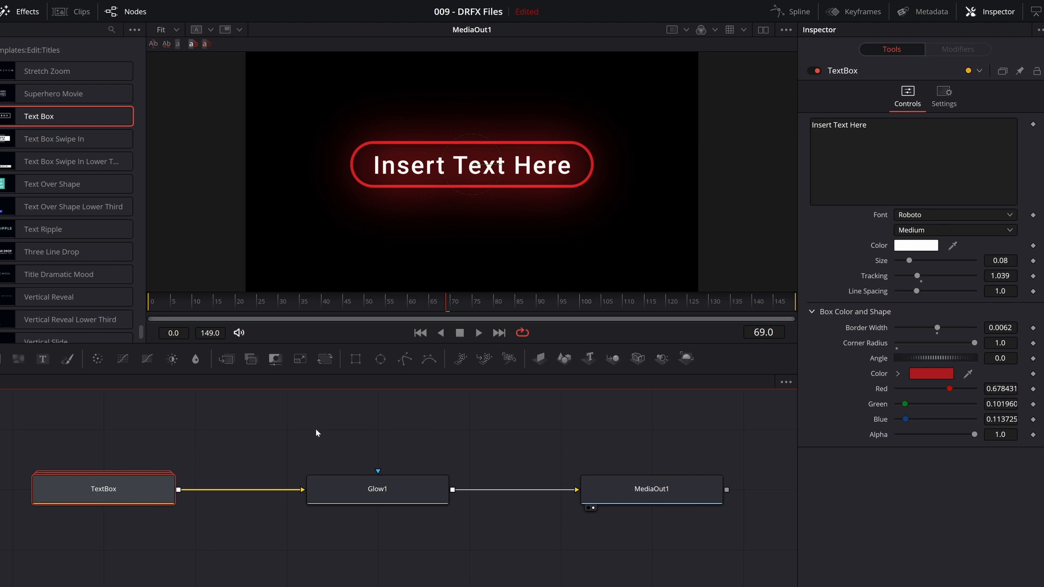
pyautogui.click(316, 429)
pyautogui.click(403, 487)
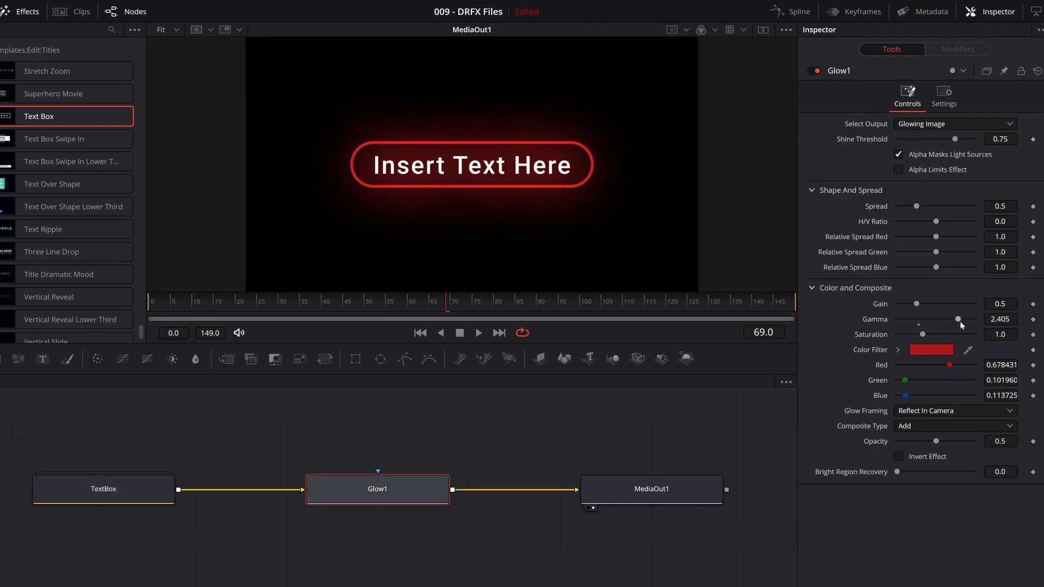
pyautogui.moveTo(918, 303); pyautogui.dragTo(936, 305)
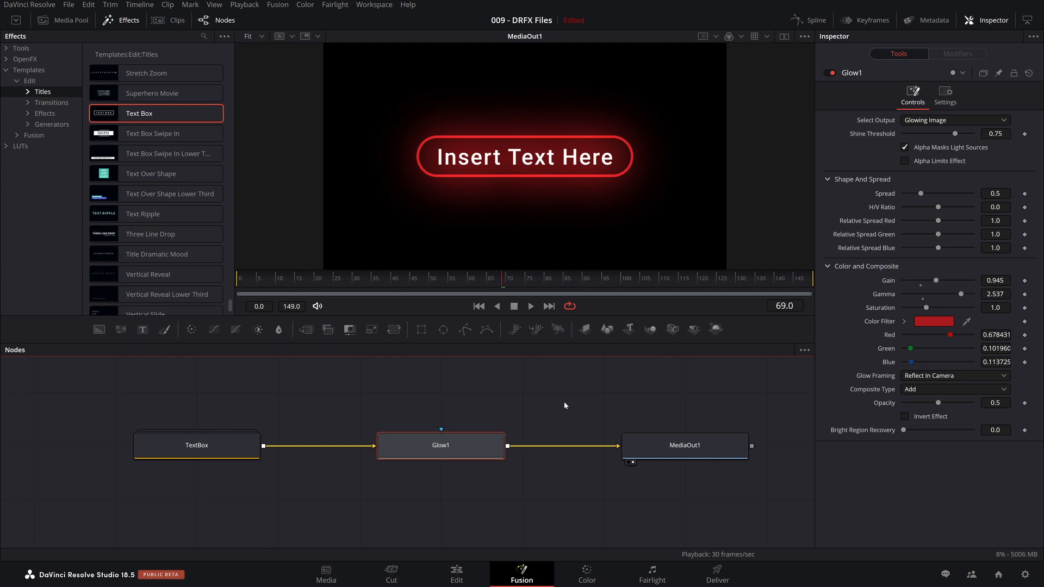
# Step: Create a macro from the TextBox and Glow1 nodes and name it GlowingTitle
pyautogui.moveTo(77, 390); pyautogui.dragTo(506, 497)
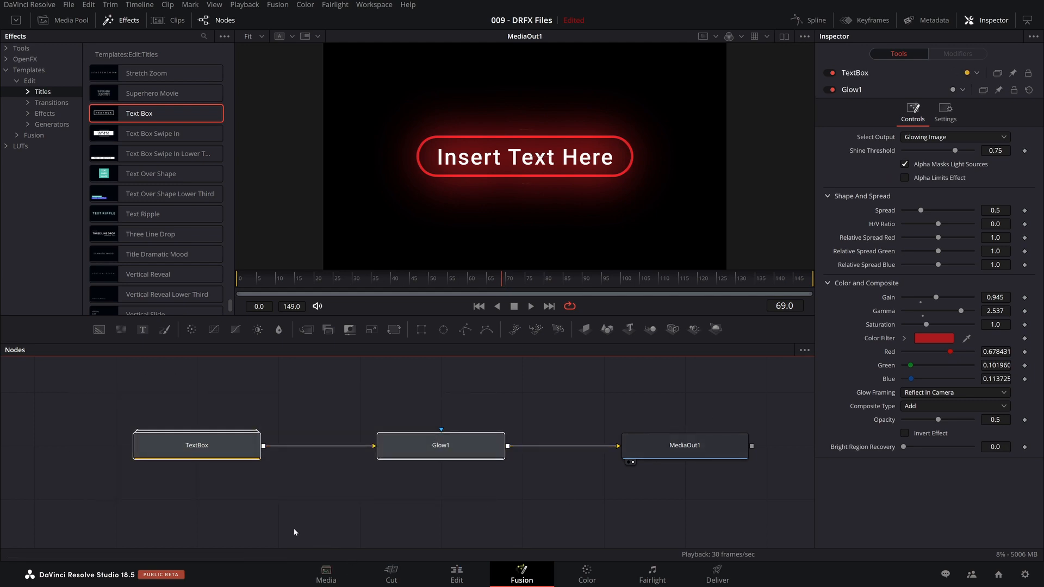
pyautogui.rightClick(232, 447)
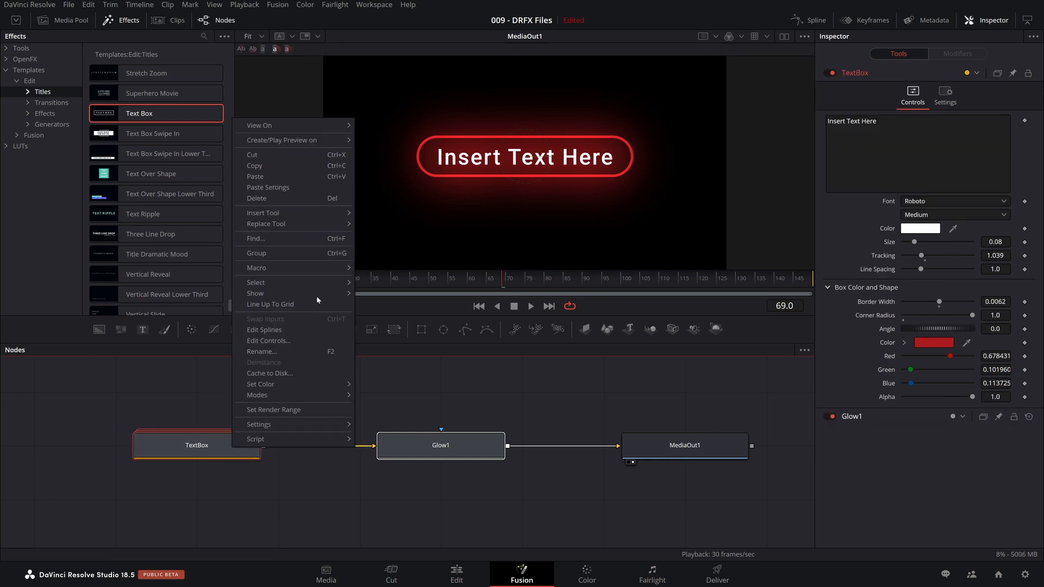
pyautogui.moveTo(311, 267)
pyautogui.click(380, 269)
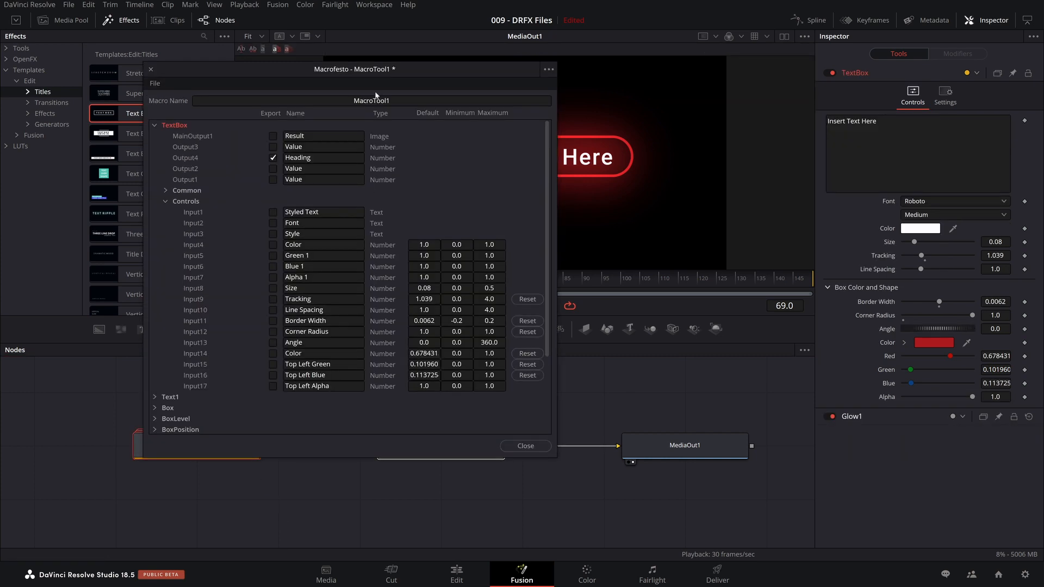
pyautogui.moveTo(399, 69); pyautogui.dragTo(388, 159)
pyautogui.doubleClick(364, 174)
pyautogui.write('GlowingTitl')
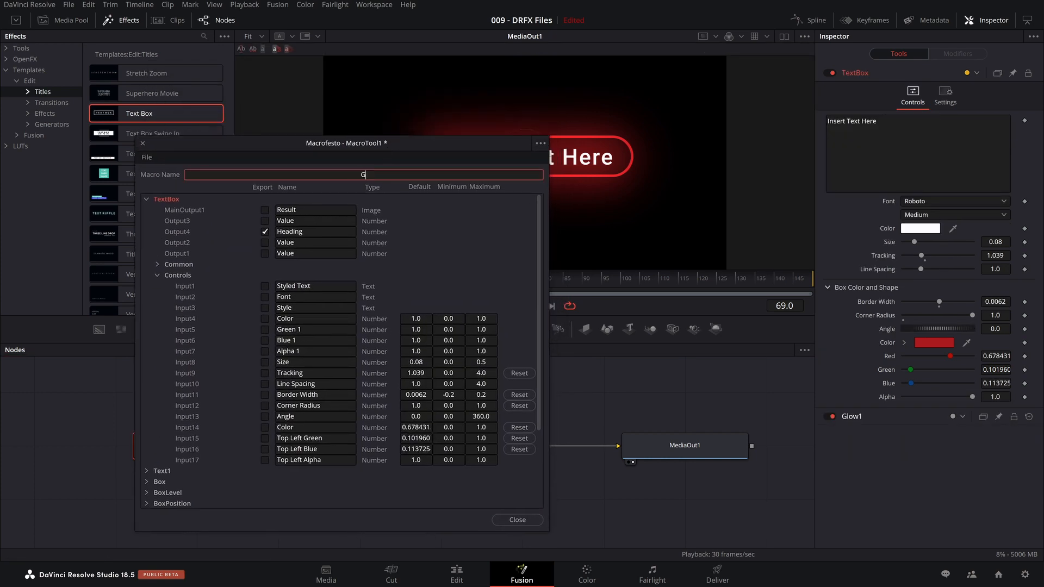
pyautogui.write('e')
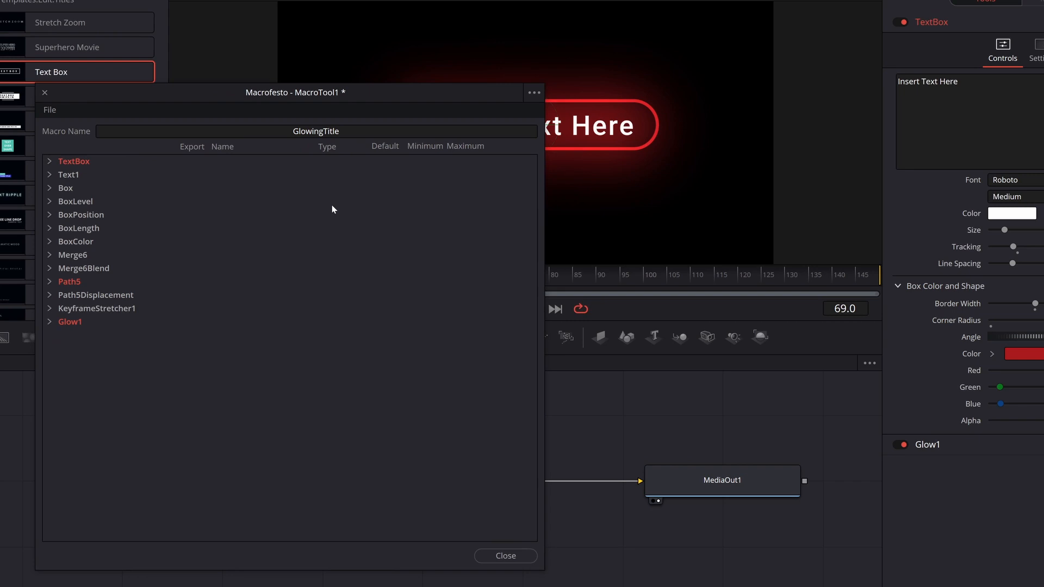
# Step: Clear every preselected export in the macro's TextBox, Path5 and Glow1 groups
pyautogui.click(47, 162)
pyautogui.click(49, 161)
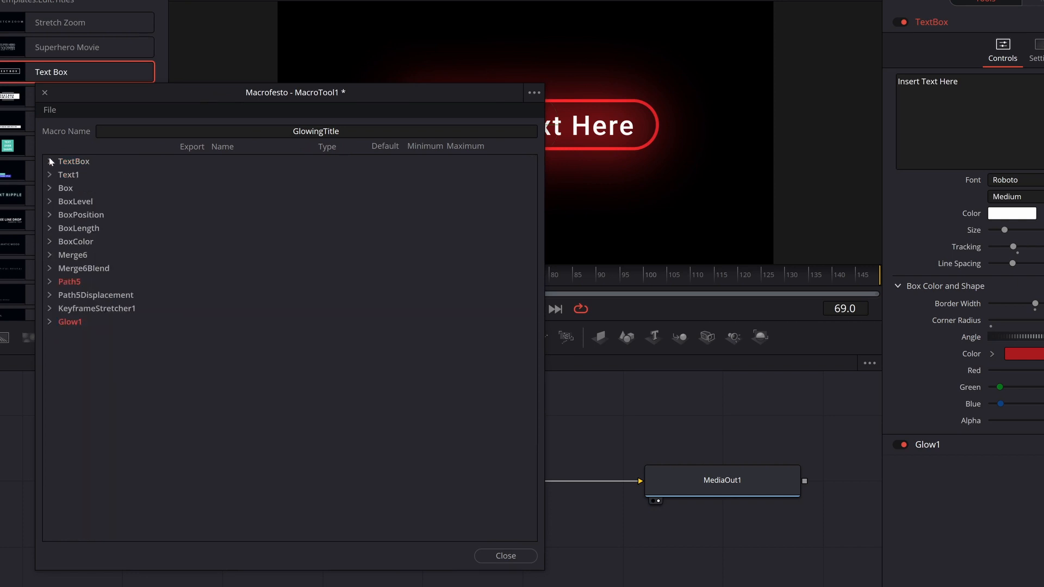
pyautogui.click(49, 282)
pyautogui.click(49, 283)
pyautogui.click(50, 282)
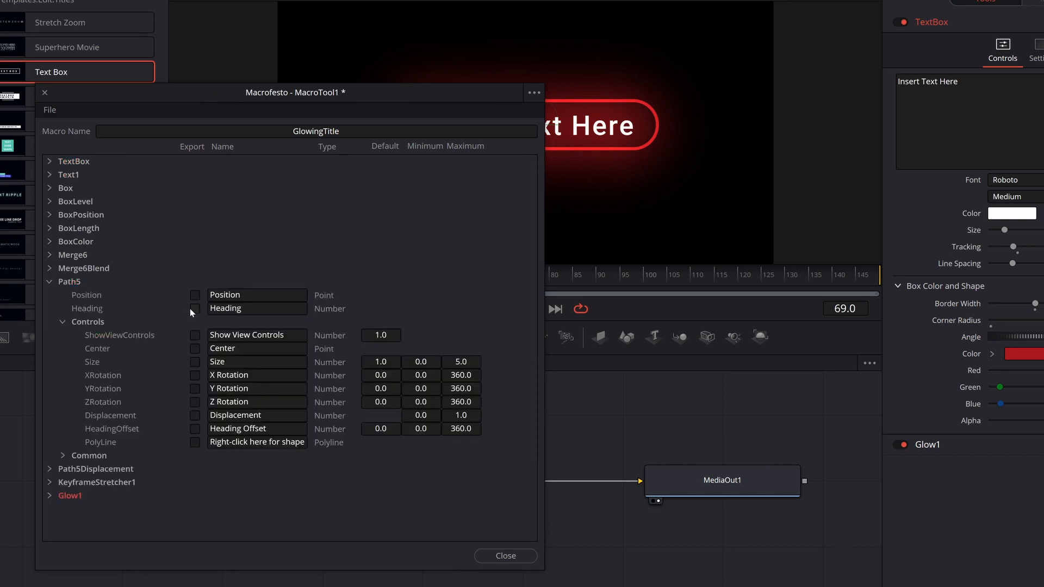
pyautogui.click(49, 281)
pyautogui.click(49, 322)
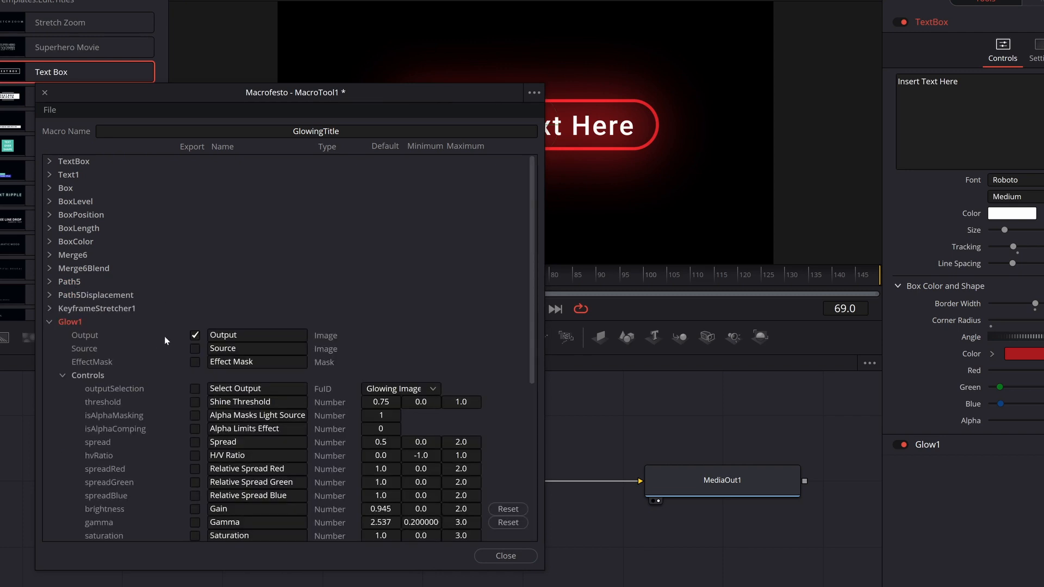
pyautogui.click(50, 322)
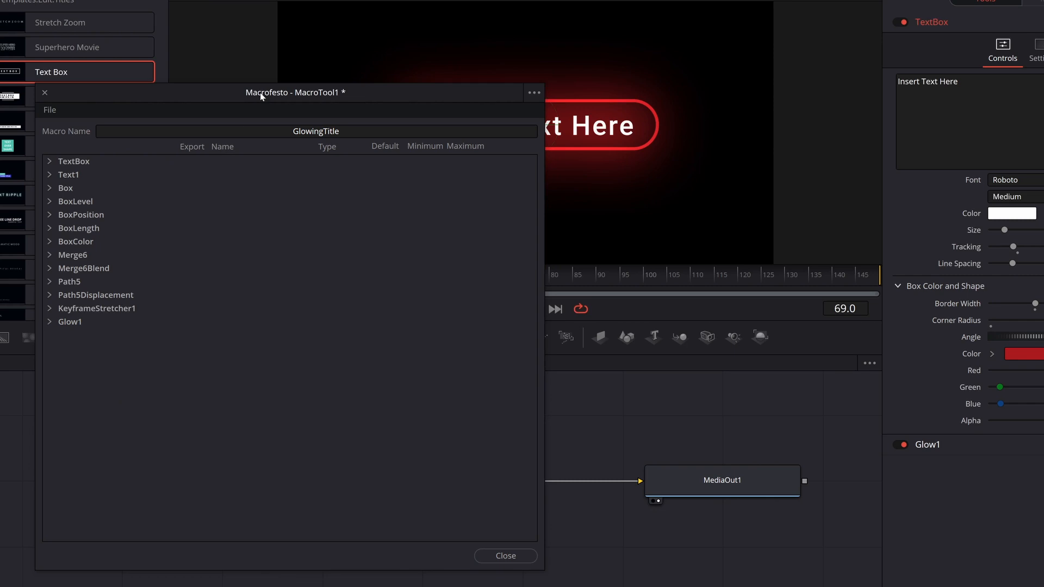
# Step: Mark the TextBox group's Styled Text control for export in the macro
pyautogui.moveTo(260, 92); pyautogui.dragTo(422, 93)
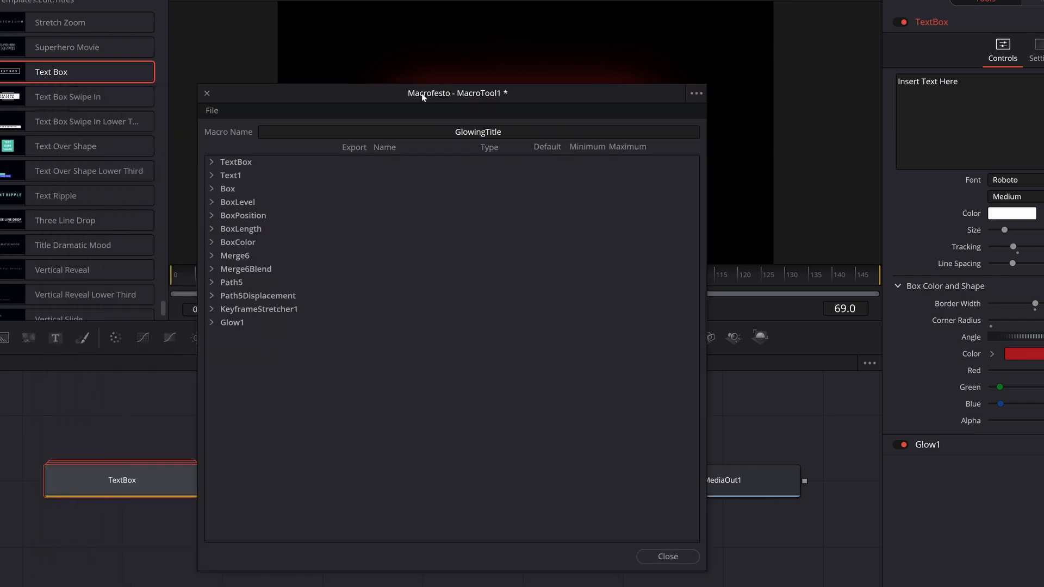
pyautogui.click(212, 163)
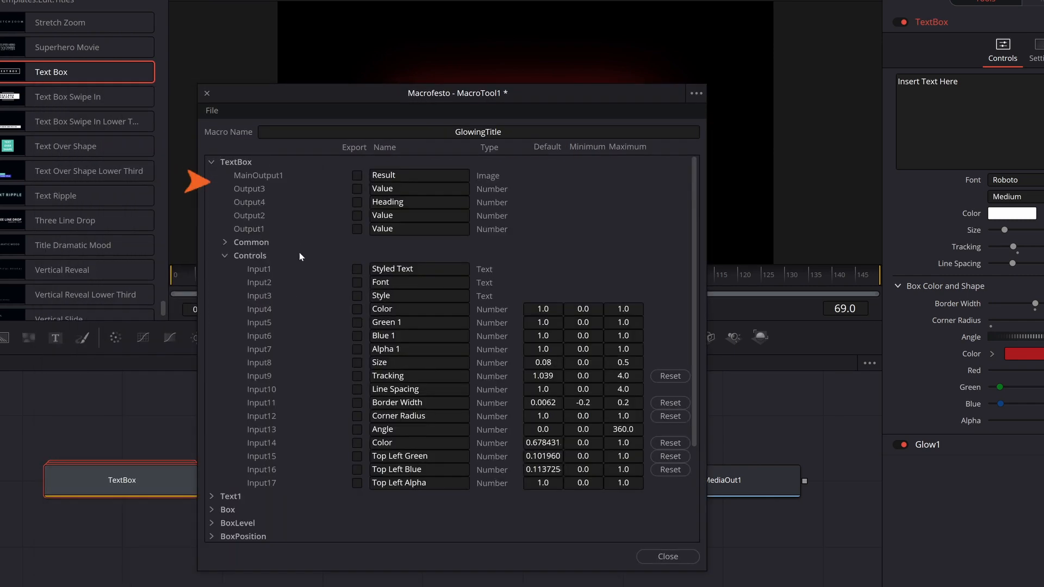
pyautogui.click(226, 255)
pyautogui.click(225, 256)
pyautogui.click(358, 268)
pyautogui.click(226, 256)
pyautogui.click(211, 162)
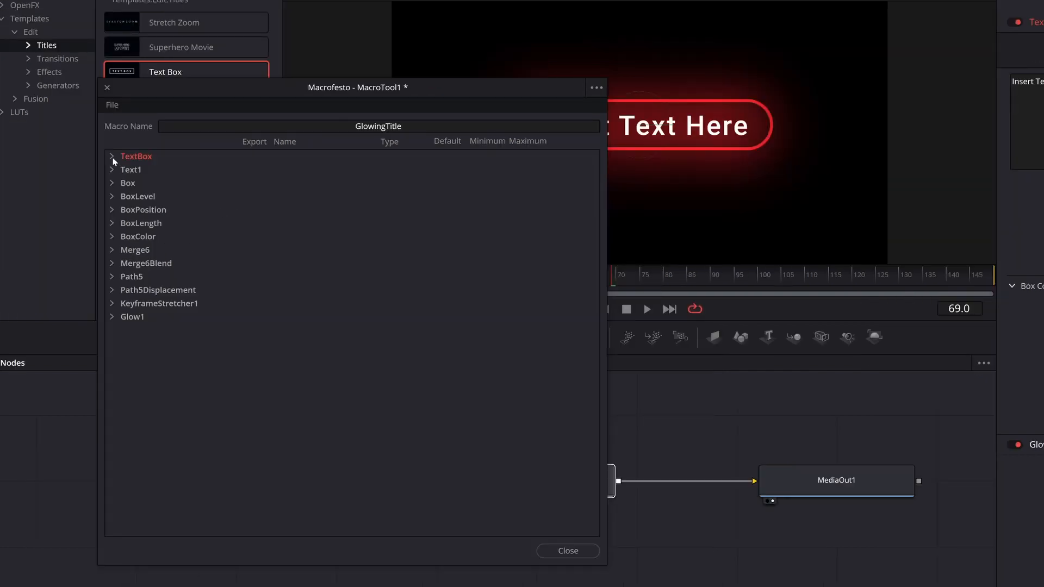
# Step: Rename the exported Styled Text control in the TextBox group to "Title"
pyautogui.click(112, 157)
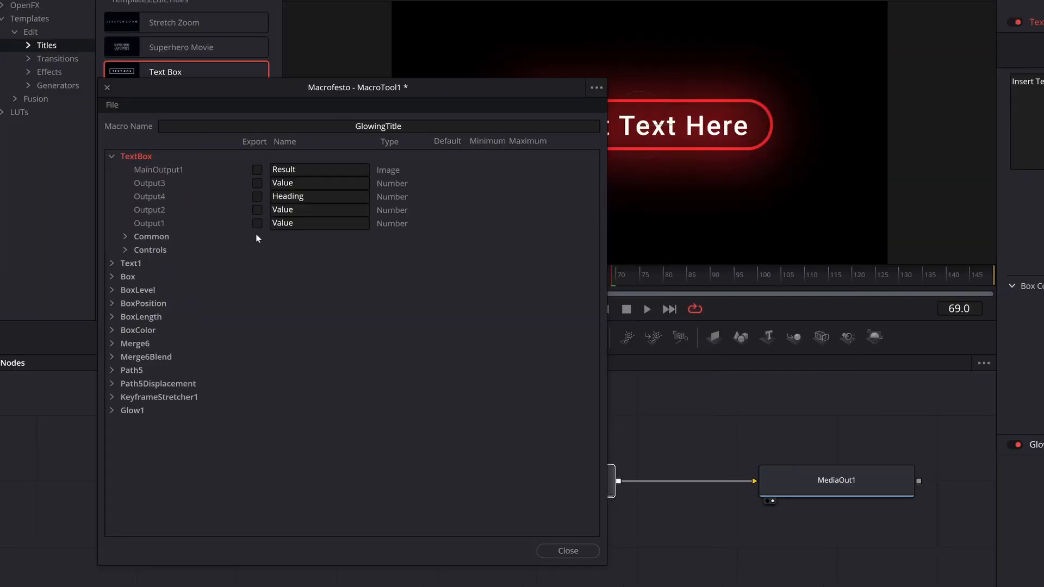
pyautogui.click(125, 250)
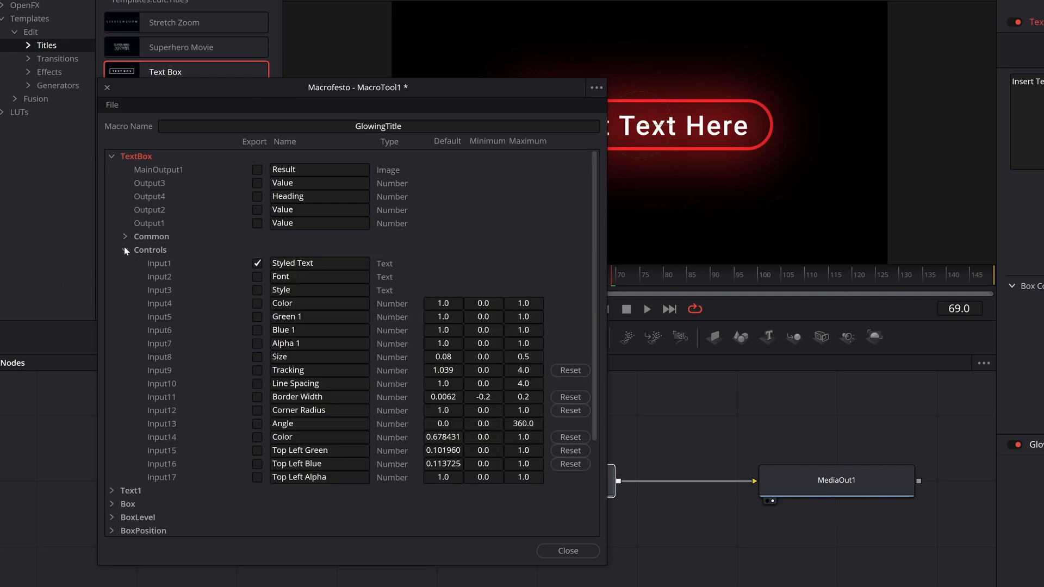
pyautogui.click(310, 263)
pyautogui.hotkey('ctrl', 'a')
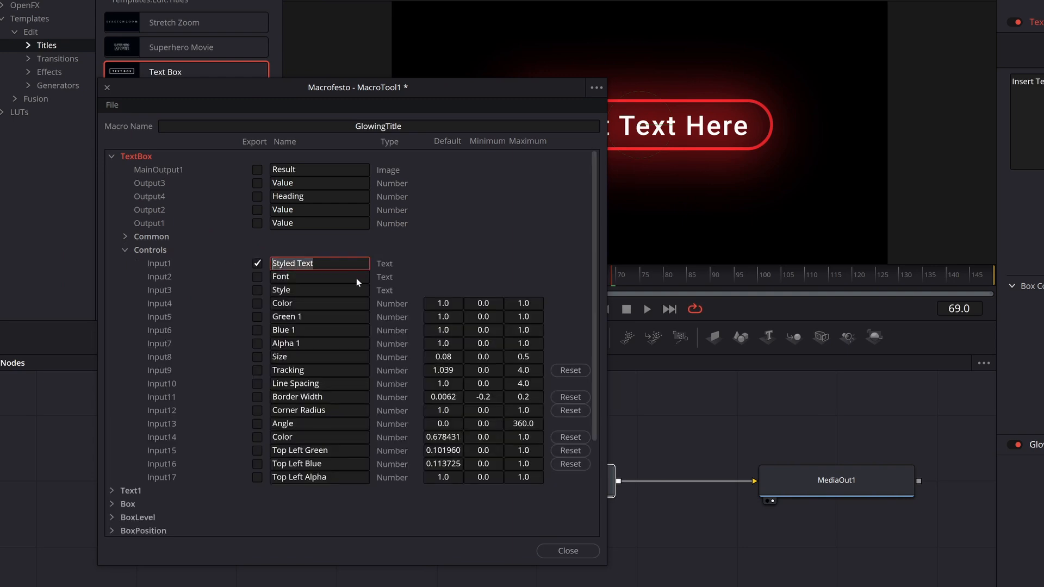
pyautogui.press('BackSpace')
pyautogui.write('Title')
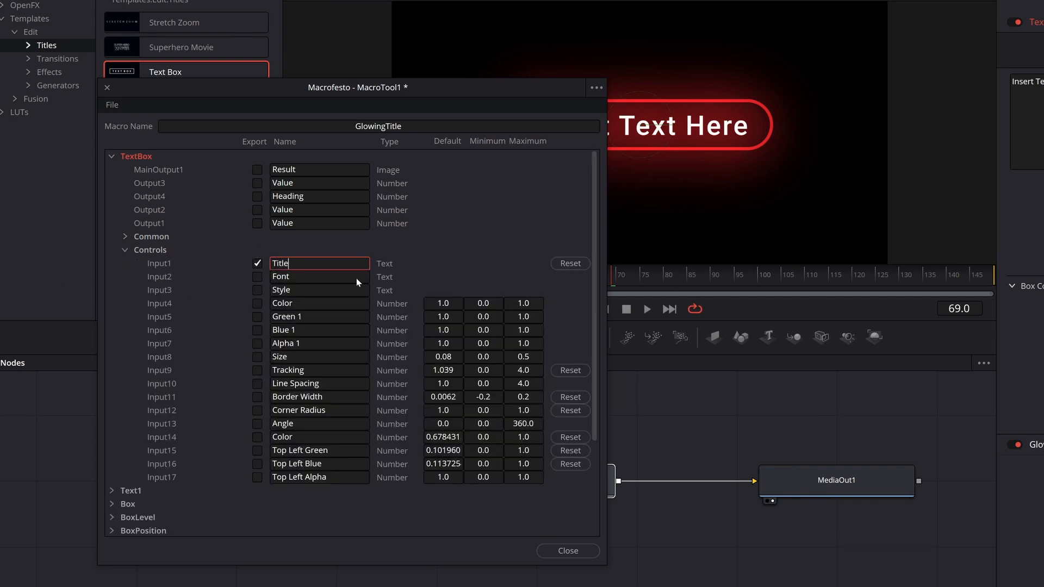
pyautogui.click(112, 158)
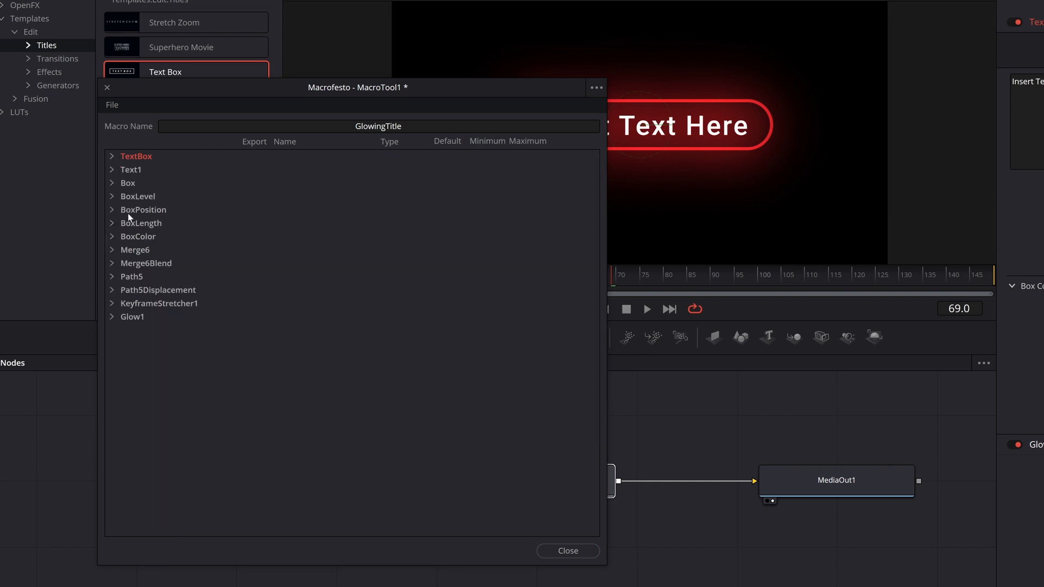
# Step: Expand the macro's Glow1 group and set the Glow1 node's gamma to about 2.184
pyautogui.click(112, 317)
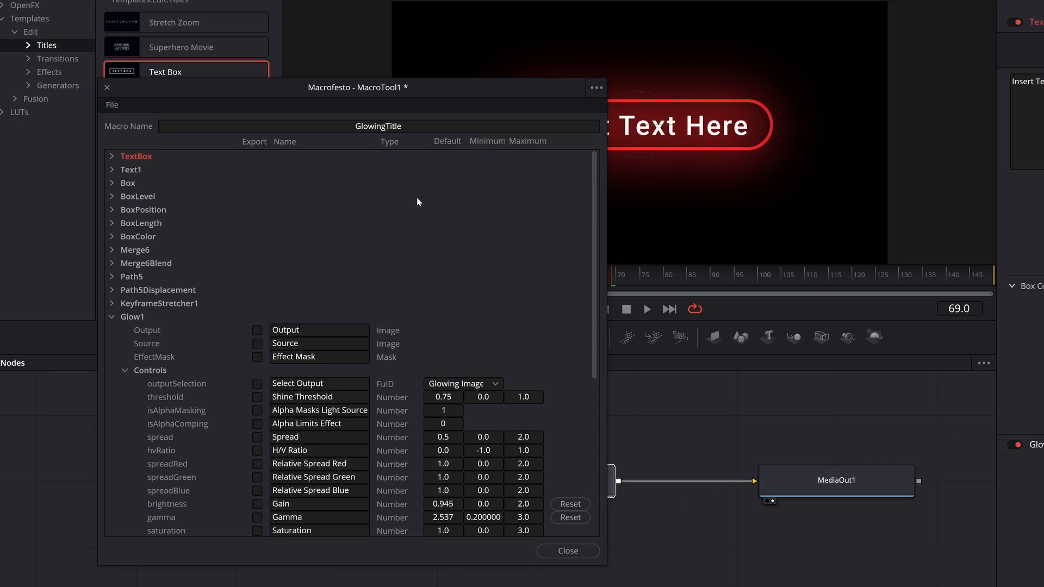
pyautogui.moveTo(461, 96); pyautogui.dragTo(400, 83)
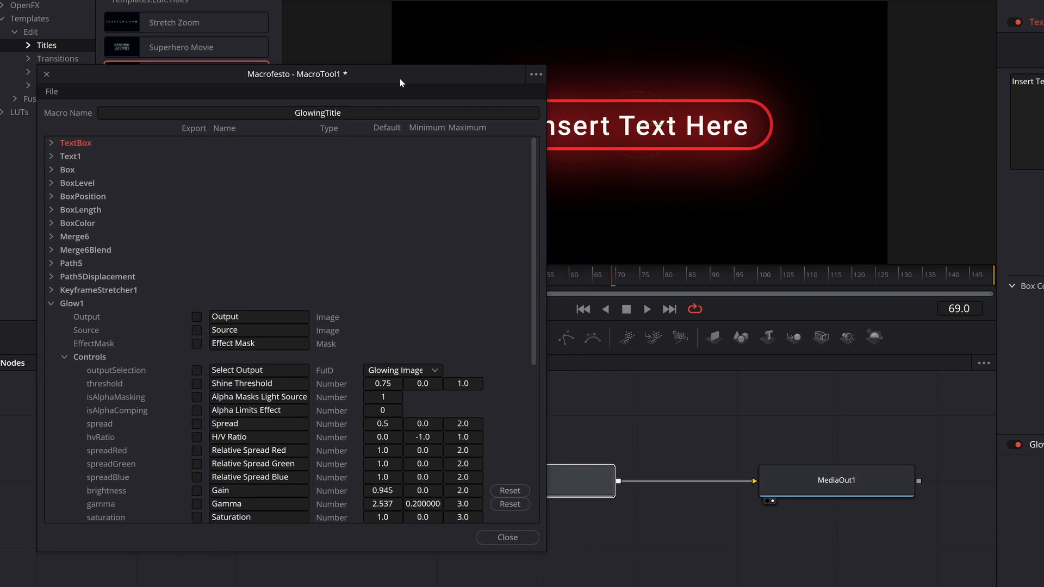
pyautogui.click(566, 497)
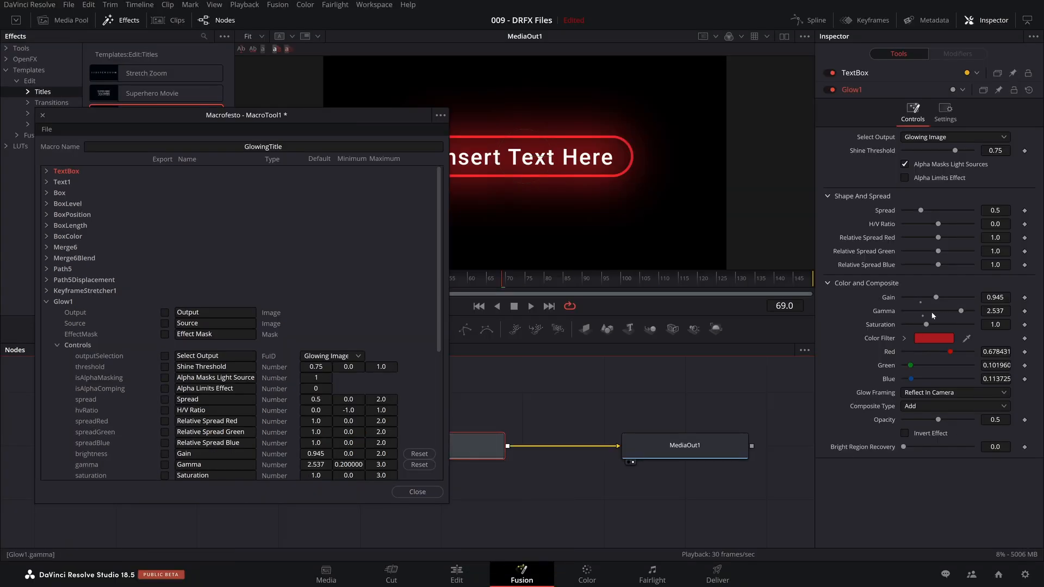
pyautogui.moveTo(966, 312)
pyautogui.mouseDown()
pyautogui.moveTo(933, 313)
pyautogui.moveTo(952, 315)
pyautogui.mouseUp()
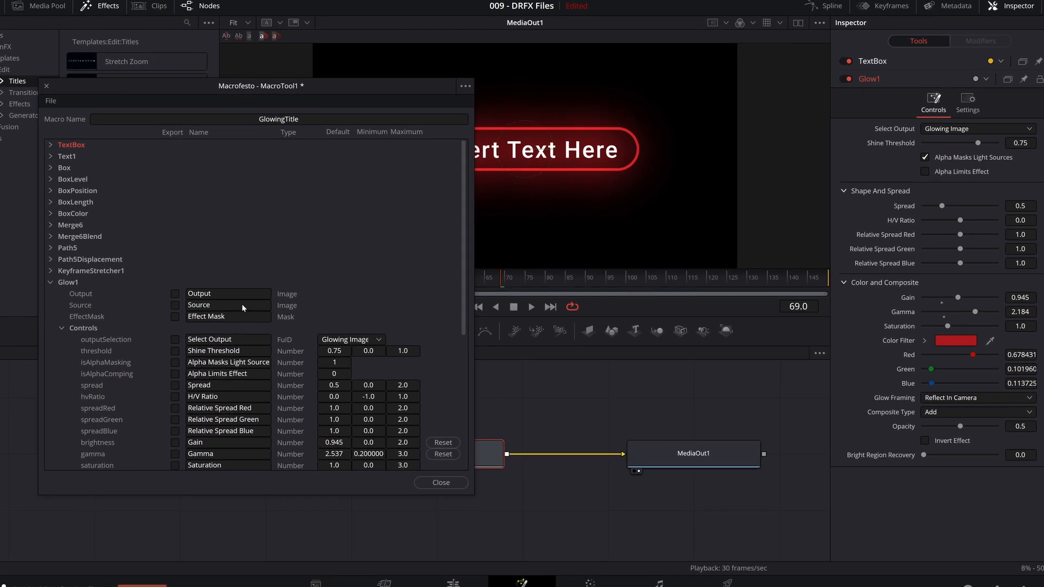
# Step: Mark the Glow1 group's gamma control for export and rename it "Glowiness"
pyautogui.scroll(-2, 237, 315)
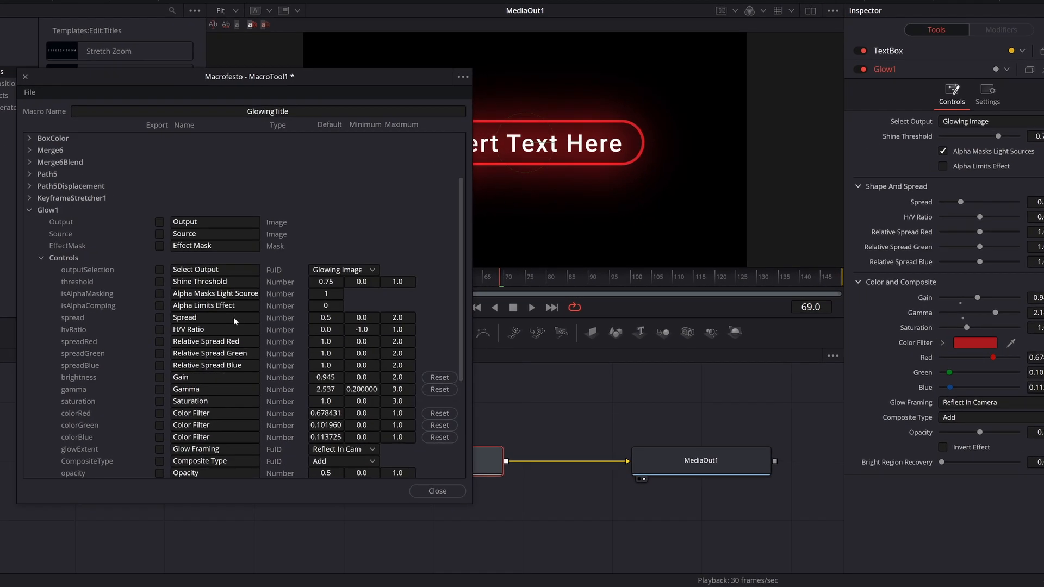
pyautogui.click(159, 391)
pyautogui.click(202, 390)
pyautogui.hotkey('ctrl', 'a')
pyautogui.press('BackSpace')
pyautogui.write('Glowiness')
pyautogui.press('Return')
pyautogui.click(41, 259)
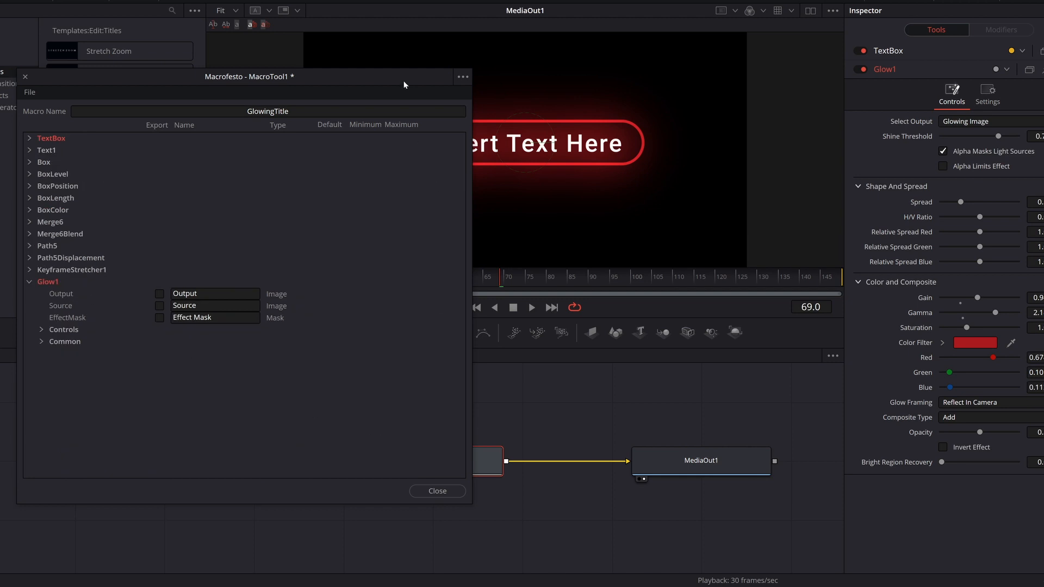
# Step: Mark the Glow1 group's Output image for export in the macro
pyautogui.moveTo(403, 81); pyautogui.dragTo(332, 176)
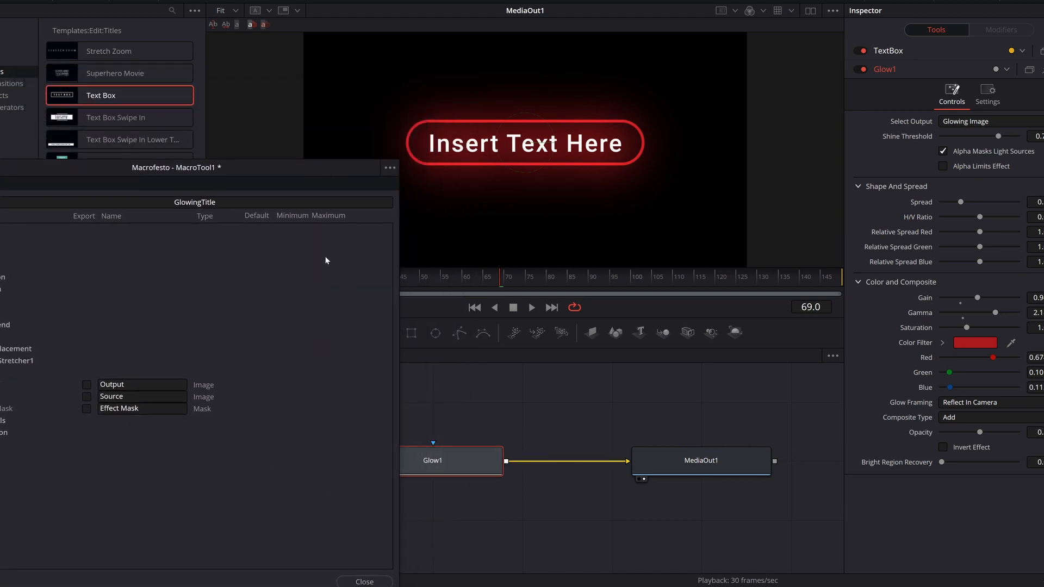
pyautogui.moveTo(312, 168); pyautogui.dragTo(387, 60)
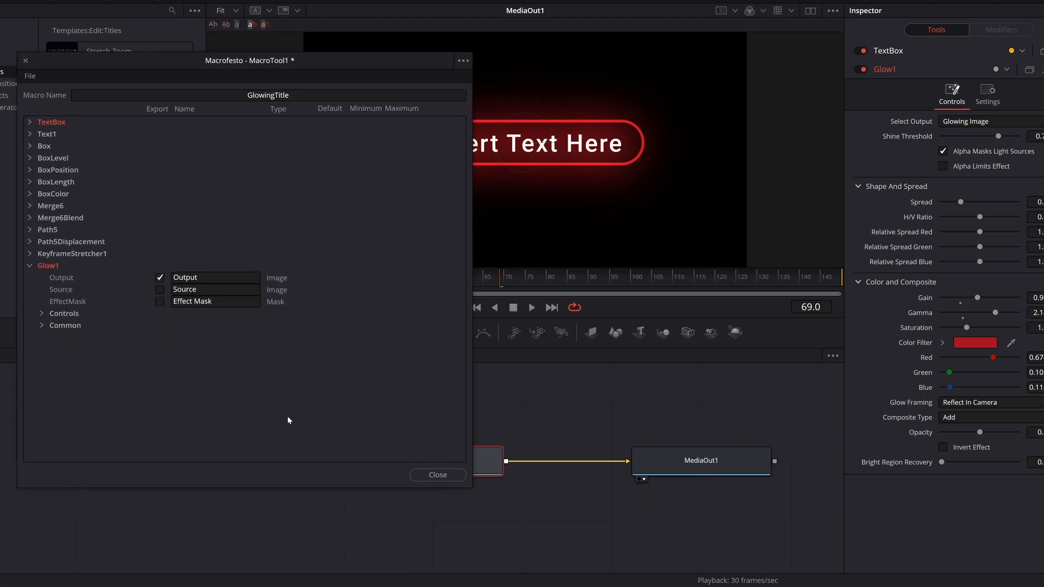
pyautogui.click(28, 267)
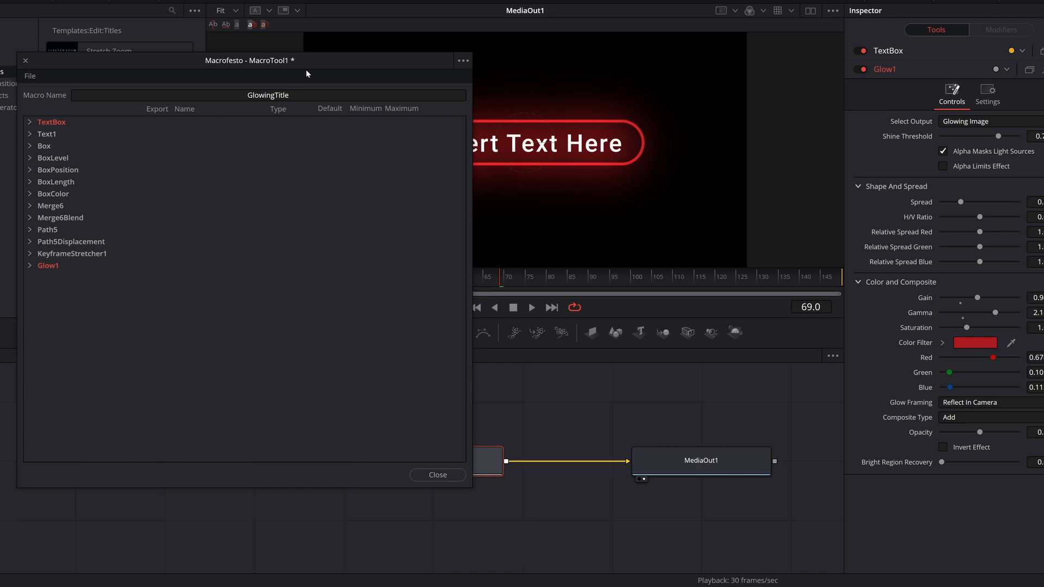
pyautogui.moveTo(306, 70); pyautogui.dragTo(319, 113)
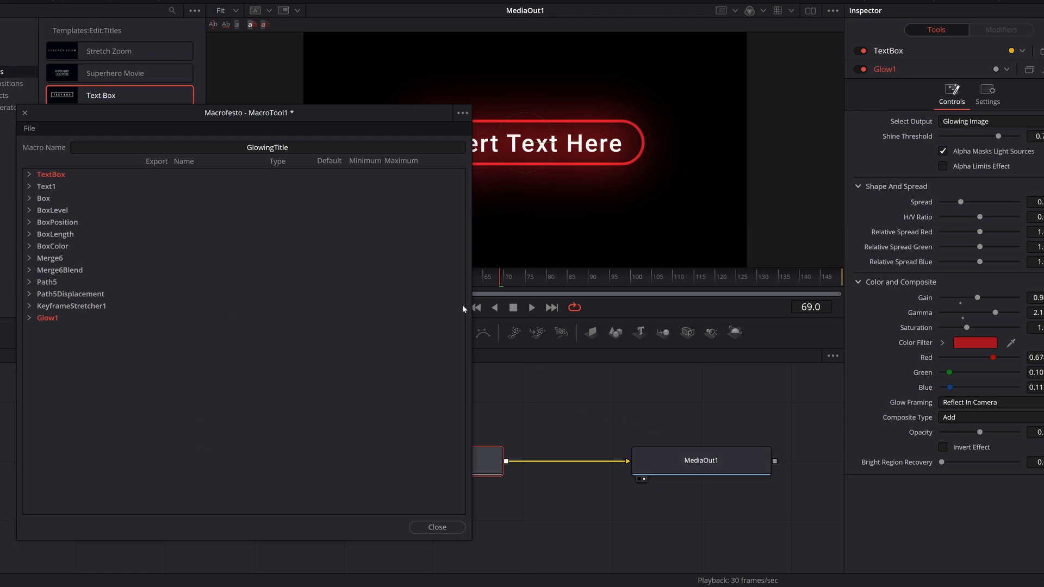
# Step: Close the macro editor and save the macro as GlowingTitle.setting in the demo\fusion folder on drive D
pyautogui.click(437, 527)
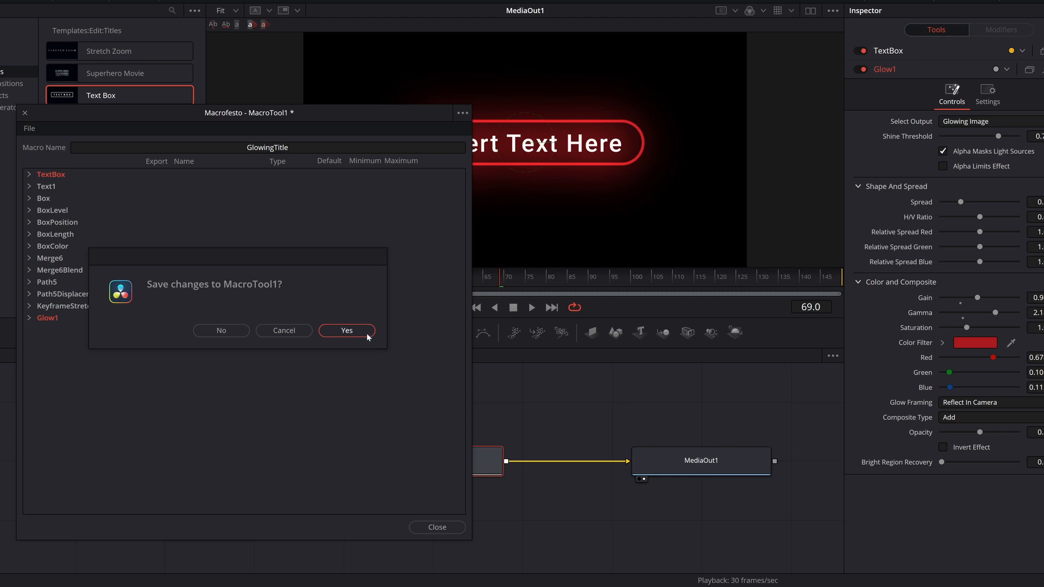
pyautogui.click(347, 331)
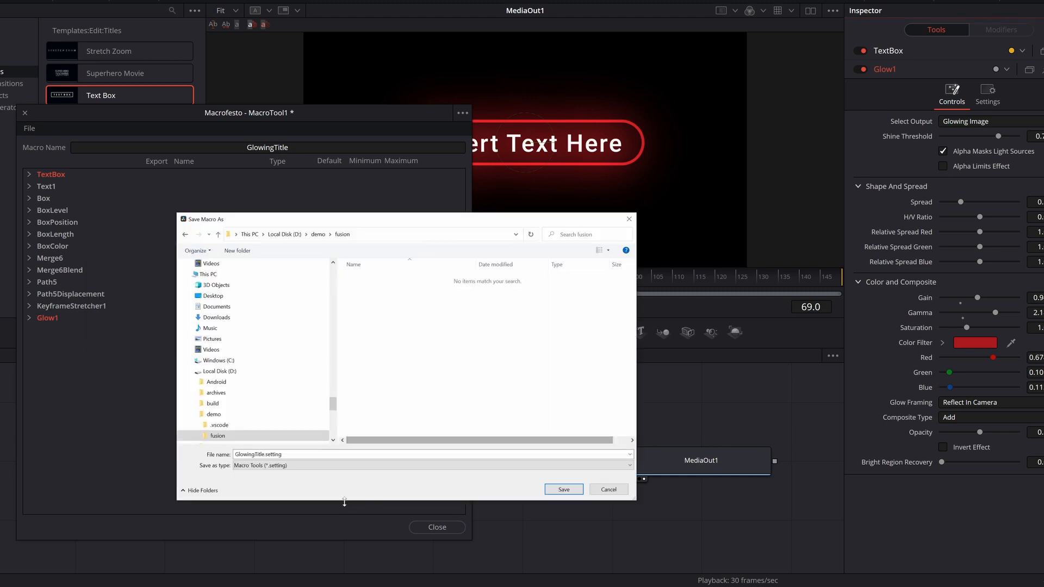
pyautogui.click(300, 454)
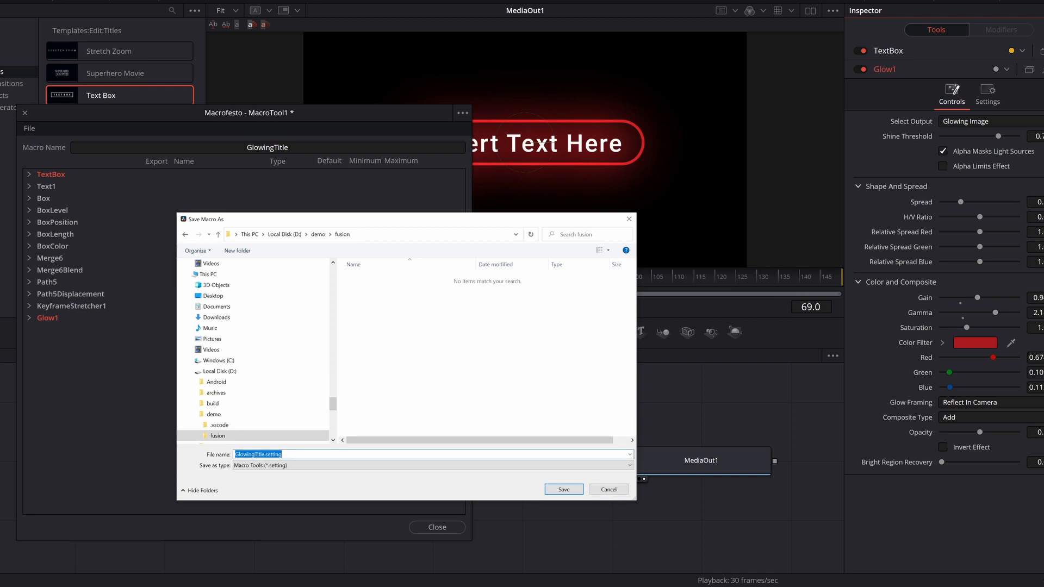
pyautogui.click(301, 454)
pyautogui.click(564, 490)
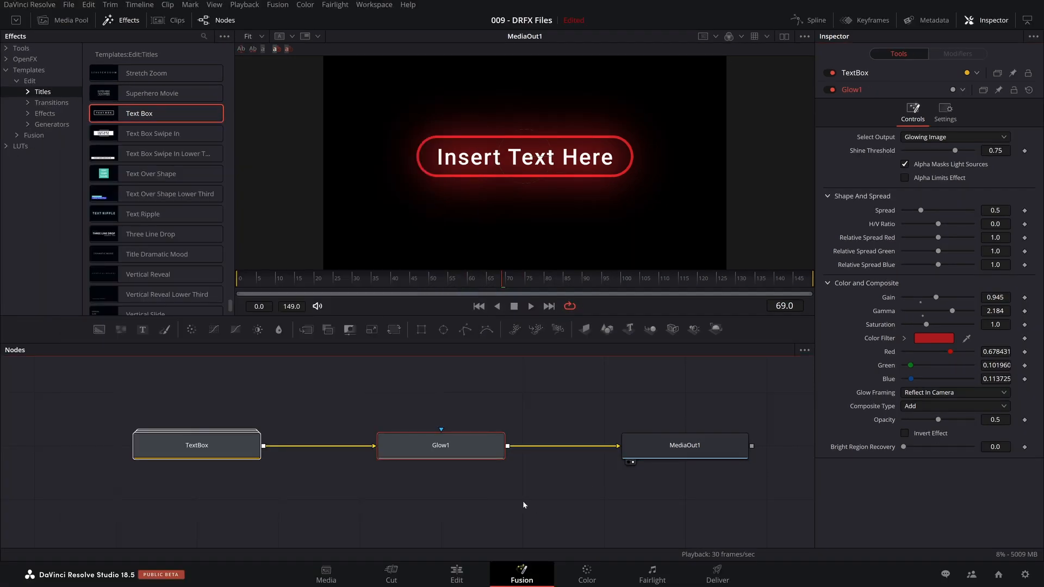
# Step: Delete all nodes from the composition
pyautogui.hotkey('ctrl', 'a')
pyautogui.press('Delete')
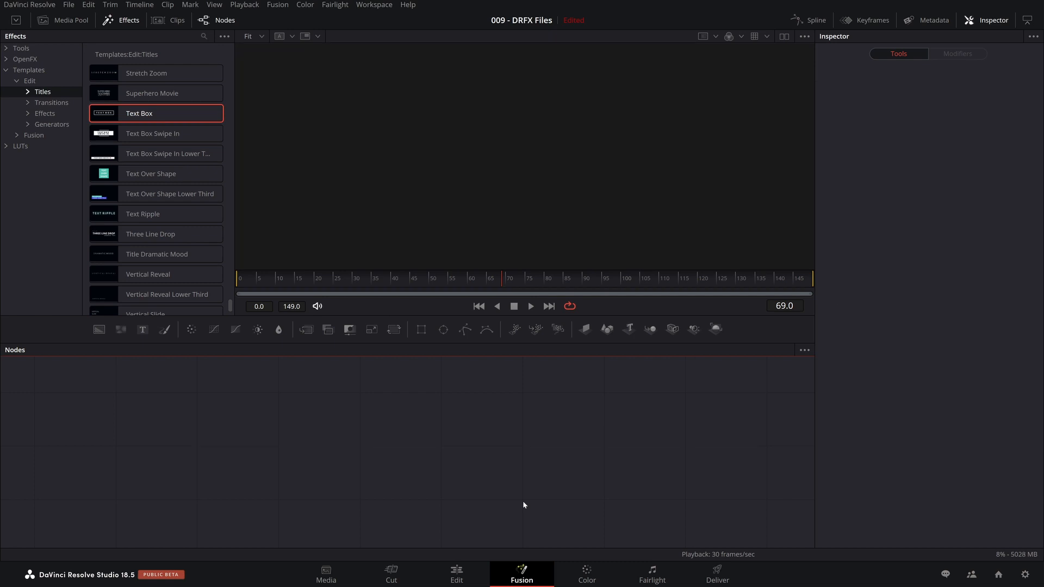
# Step: Load GlowingTitle.setting from the demo\fusion folder into the empty composition as a node and show its output in the viewer
pyautogui.hotkey('alt', 'Tab')
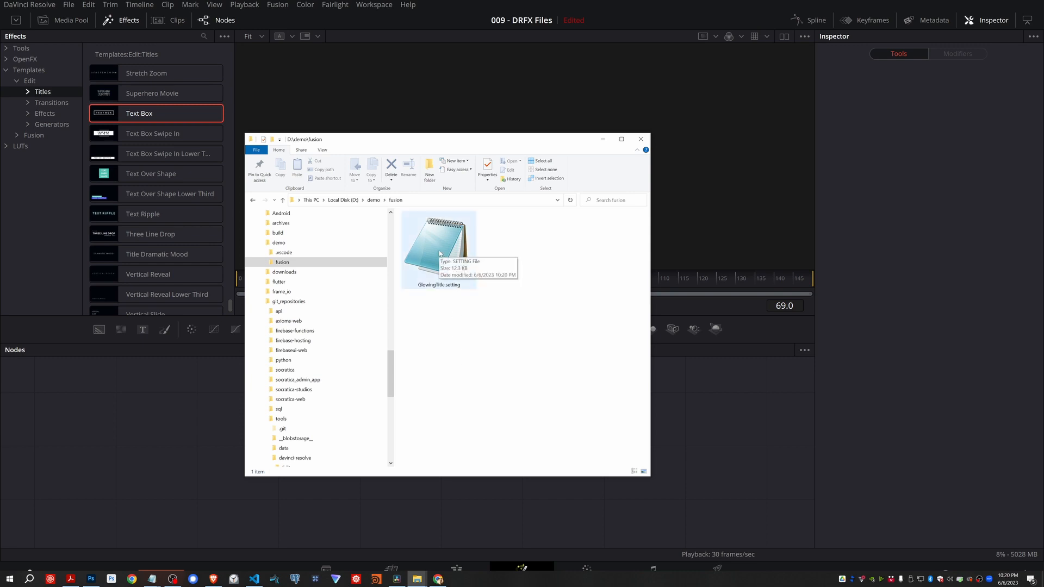
pyautogui.moveTo(439, 253); pyautogui.dragTo(647, 314)
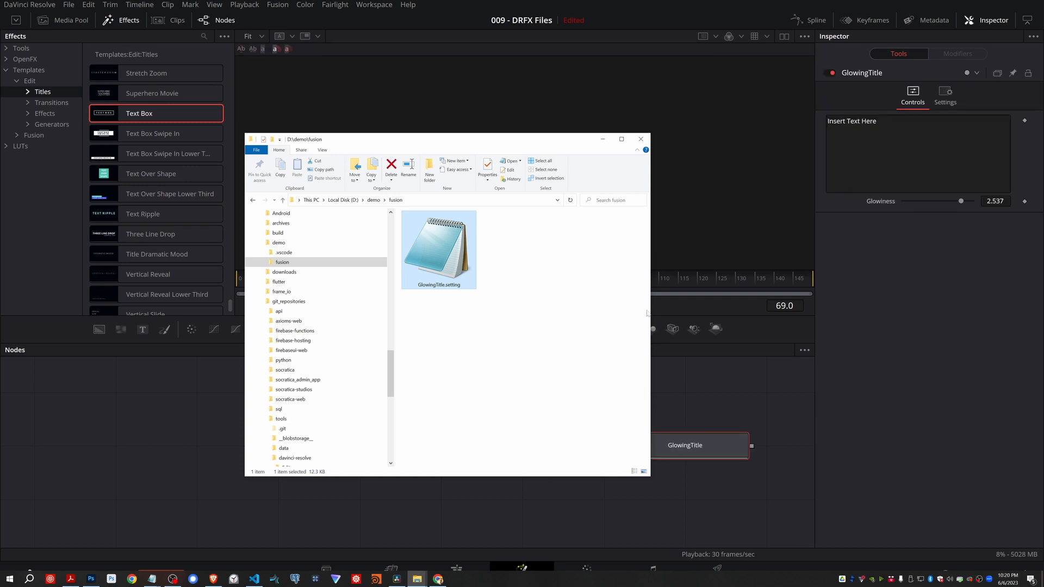
pyautogui.click(684, 389)
pyautogui.moveTo(699, 463); pyautogui.dragTo(373, 463)
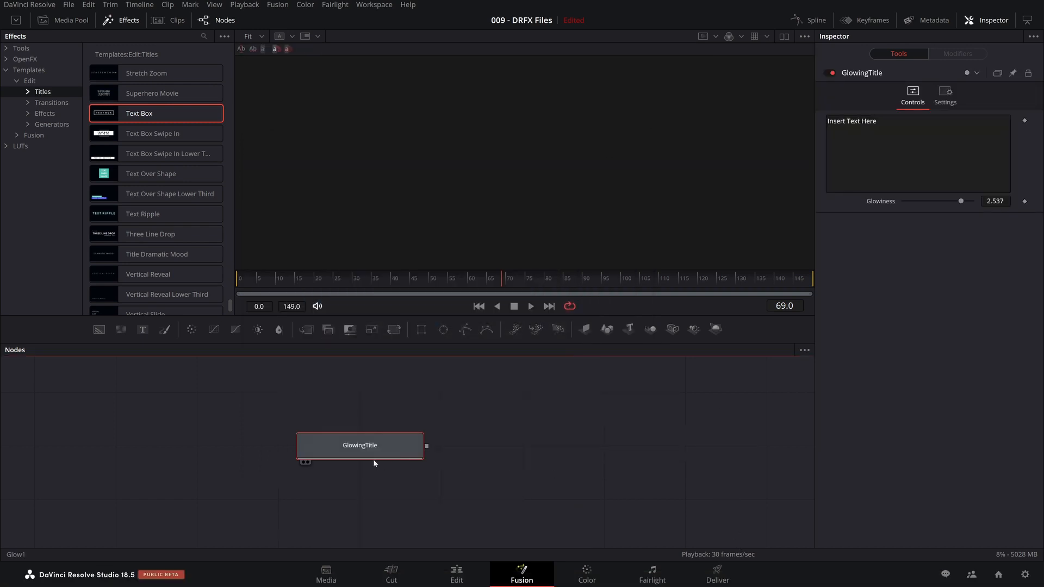
pyautogui.press('1')
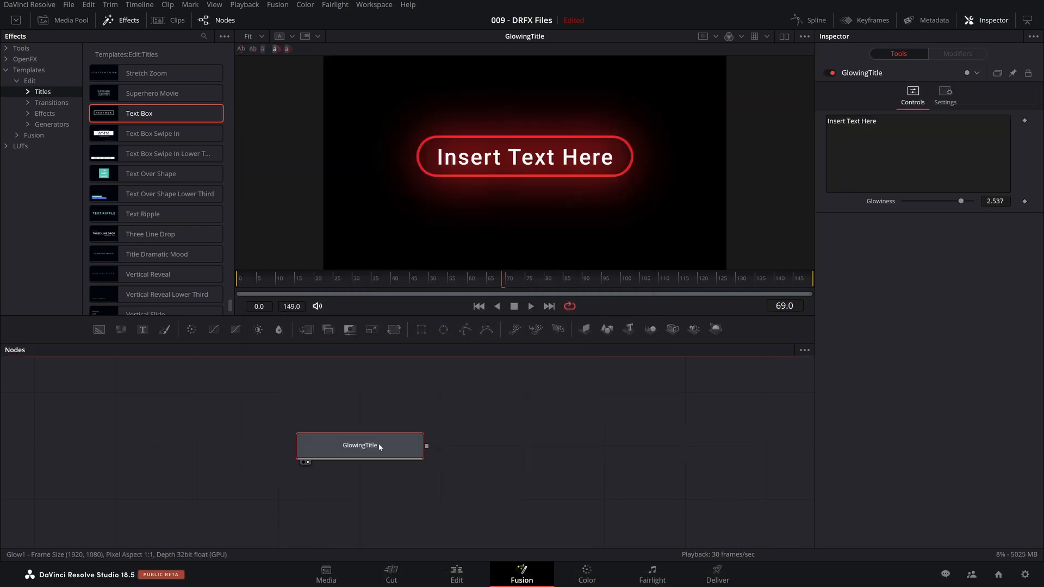
pyautogui.click(723, 435)
pyautogui.click(379, 459)
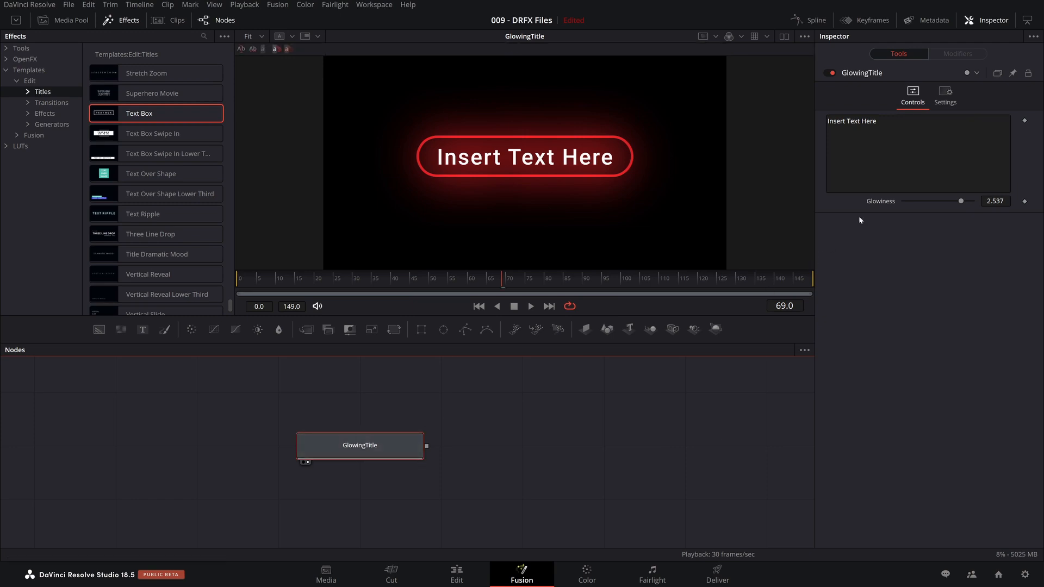
# Step: Set the GlowingTitle node's Glowiness to about 2.317 and replace its text with "A New Message"
pyautogui.moveTo(961, 202)
pyautogui.mouseDown()
pyautogui.moveTo(939, 199)
pyautogui.moveTo(955, 201)
pyautogui.mouseUp()
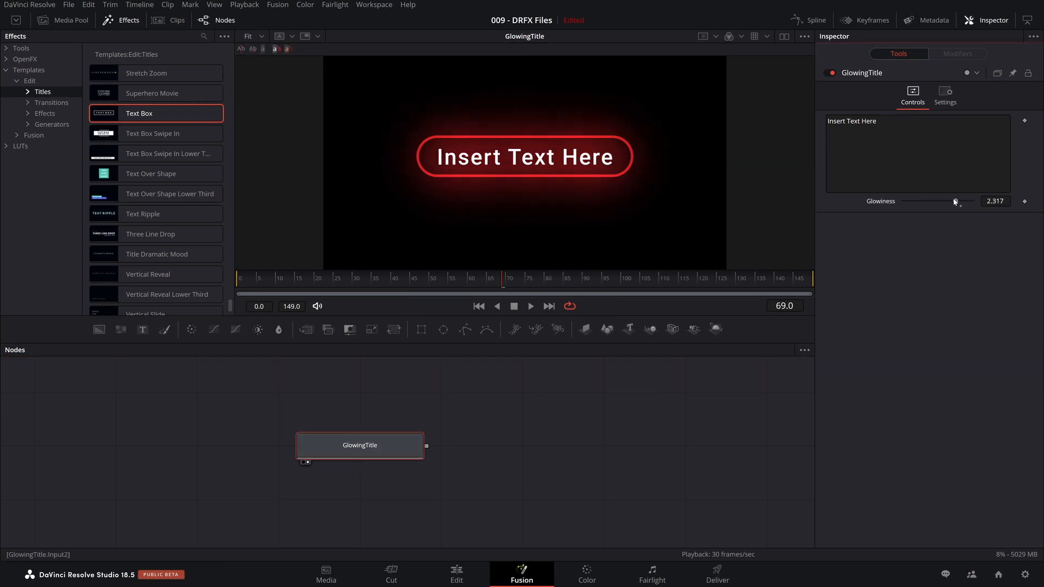
pyautogui.click(892, 125)
pyautogui.hotkey('ctrl', 'a')
pyautogui.press('BackSpace')
pyautogui.write('A')
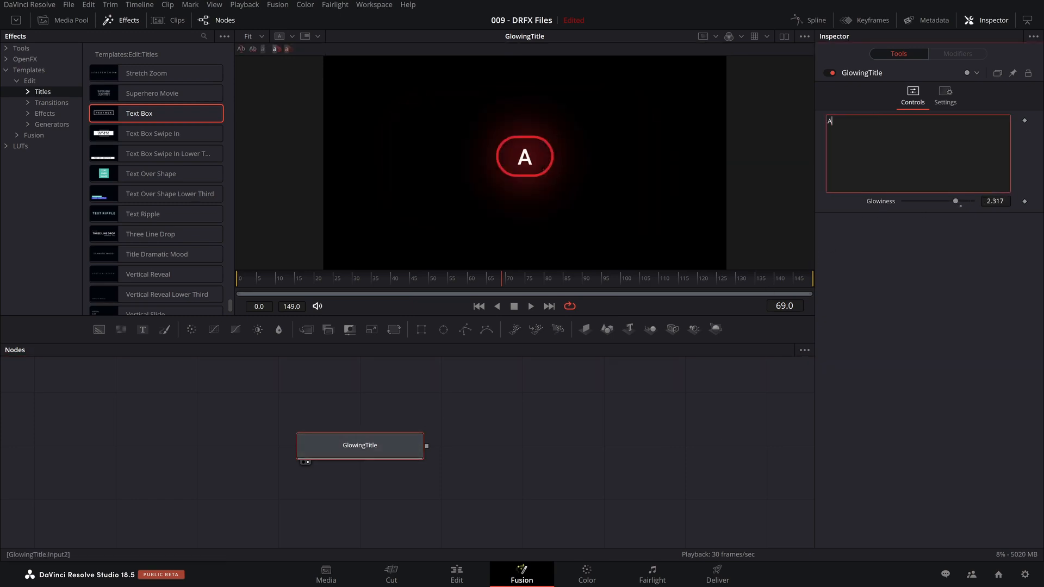
pyautogui.write(' New Message')
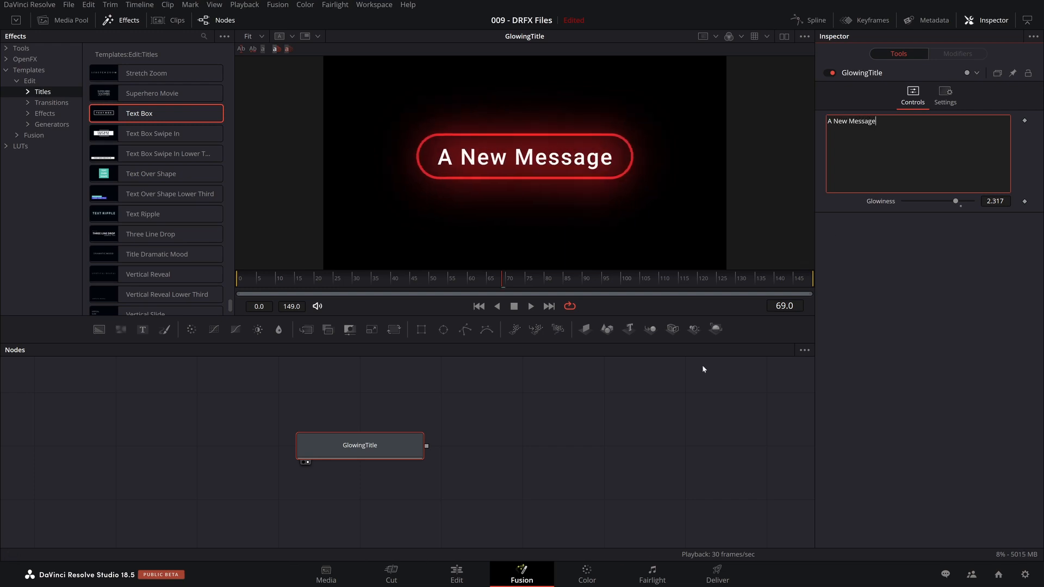
pyautogui.click(587, 430)
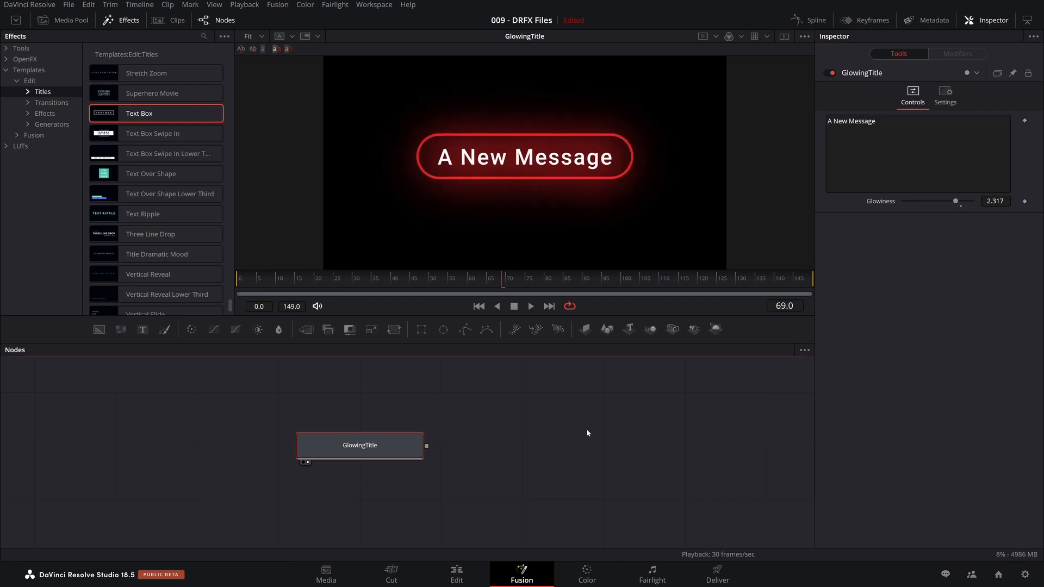
pyautogui.click(570, 453)
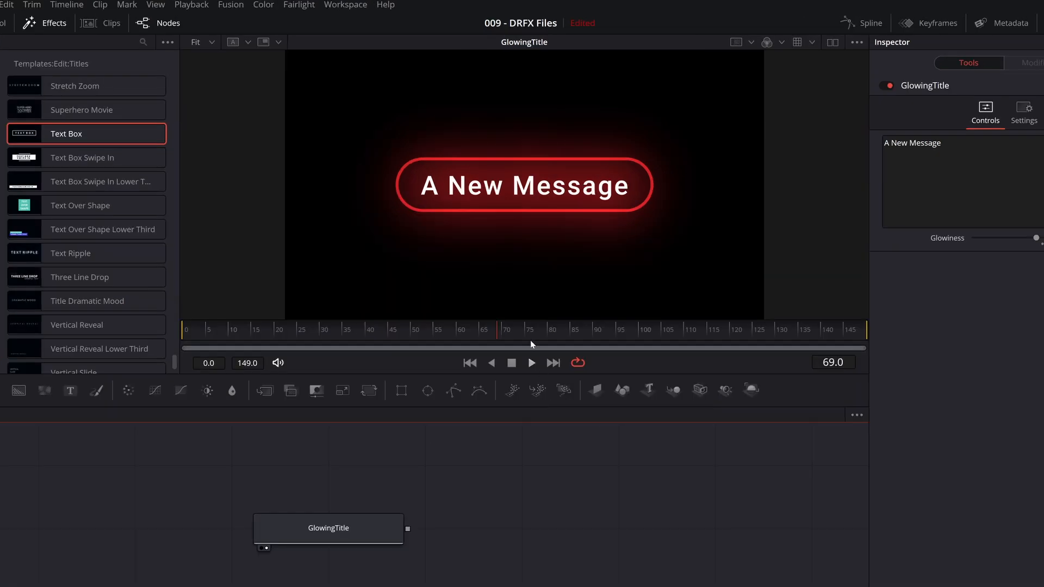
# Step: Open the Developer documentation folder and view README.txt from its Fusion Templates subfolder in an enlarged window
pyautogui.click(392, 5)
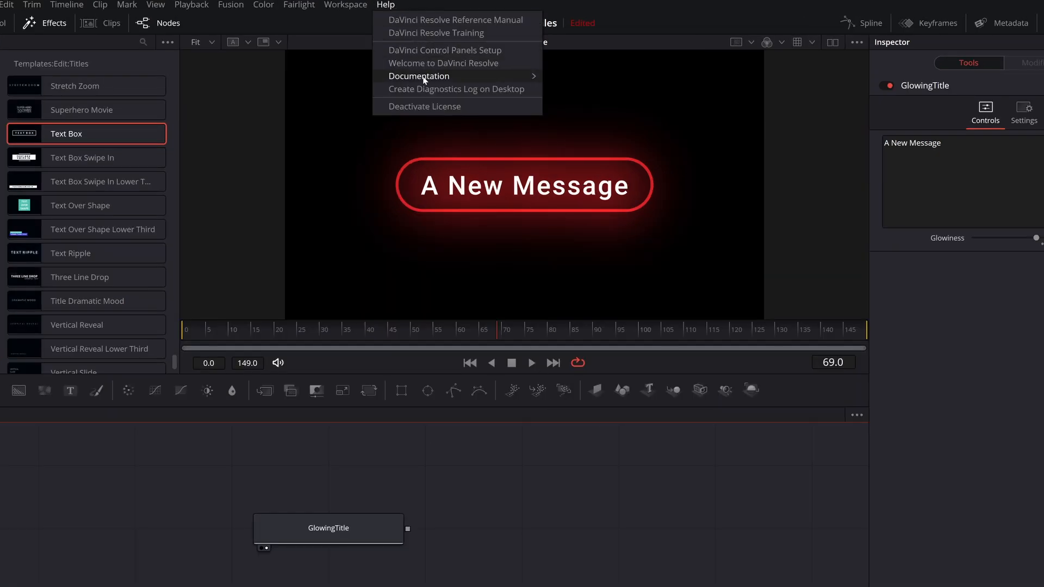
pyautogui.moveTo(444, 76)
pyautogui.click(601, 76)
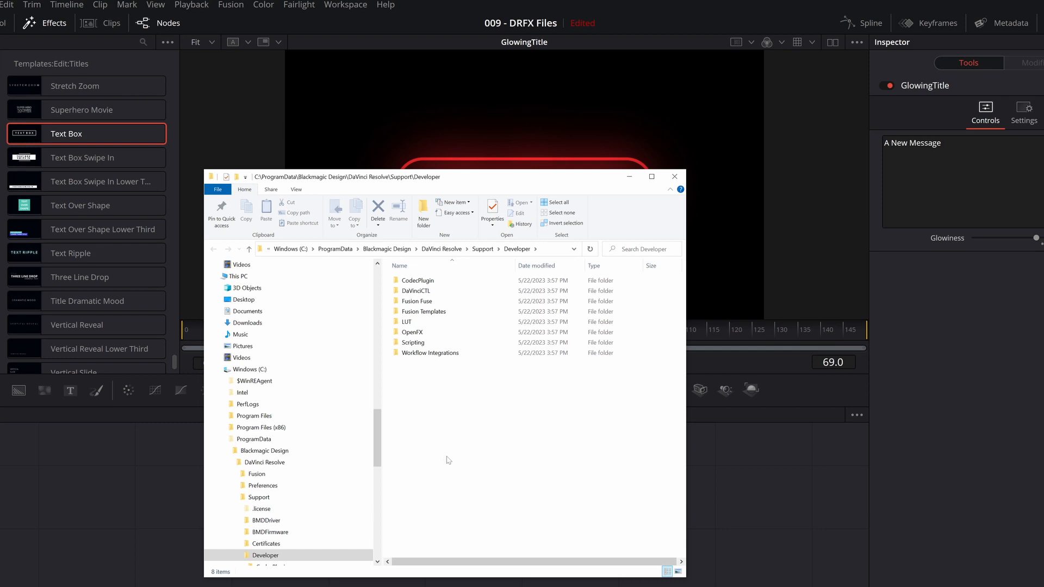
pyautogui.doubleClick(423, 312)
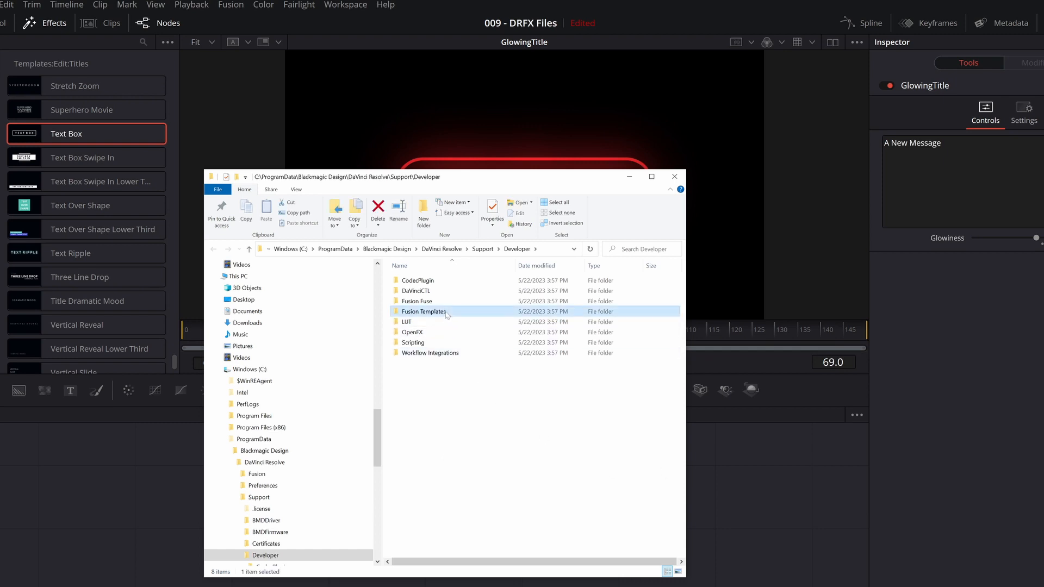
pyautogui.moveTo(687, 429); pyautogui.dragTo(903, 427)
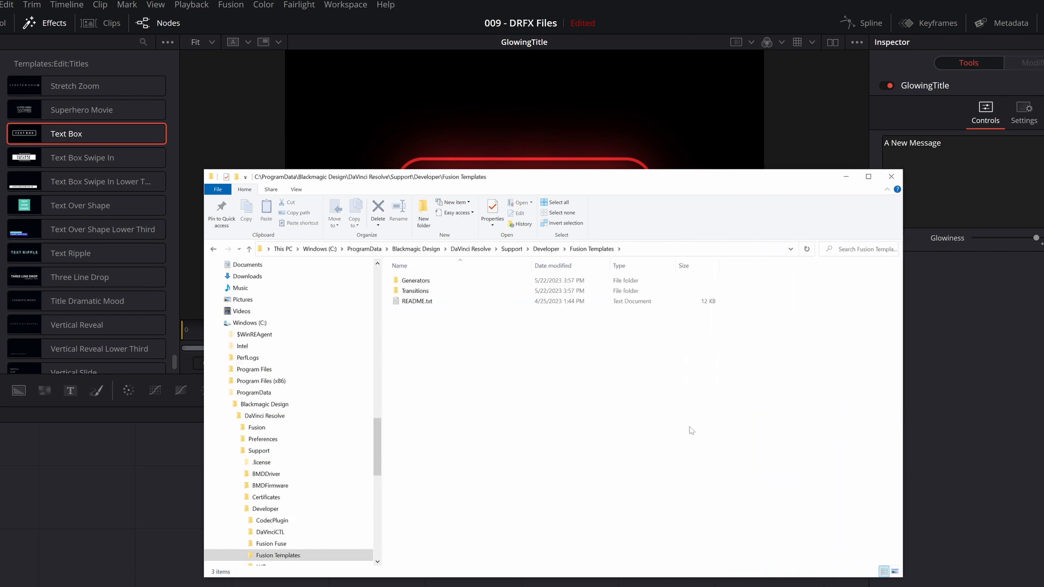
pyautogui.doubleClick(417, 303)
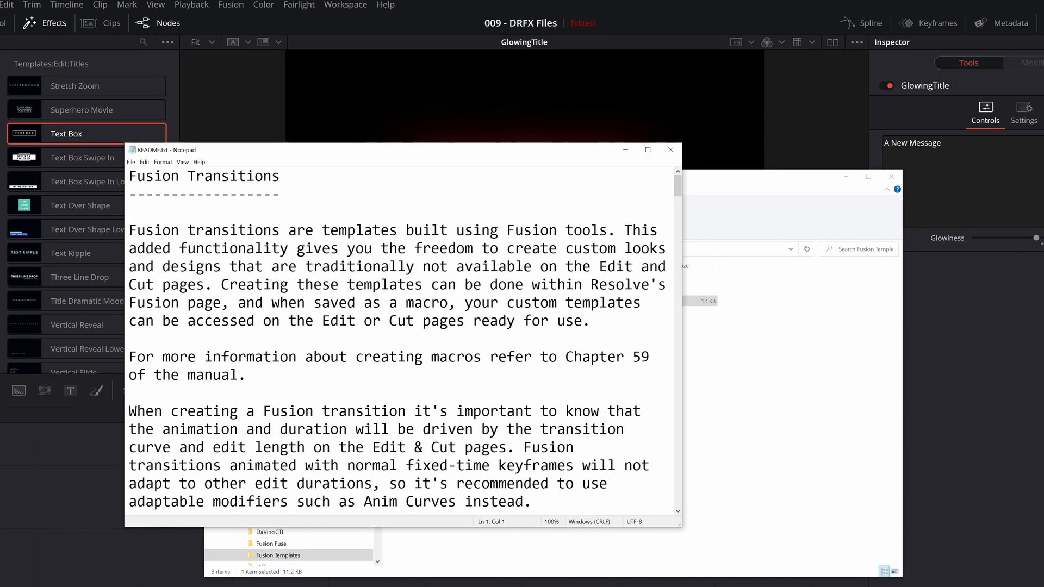
pyautogui.moveTo(681, 526); pyautogui.dragTo(971, 586)
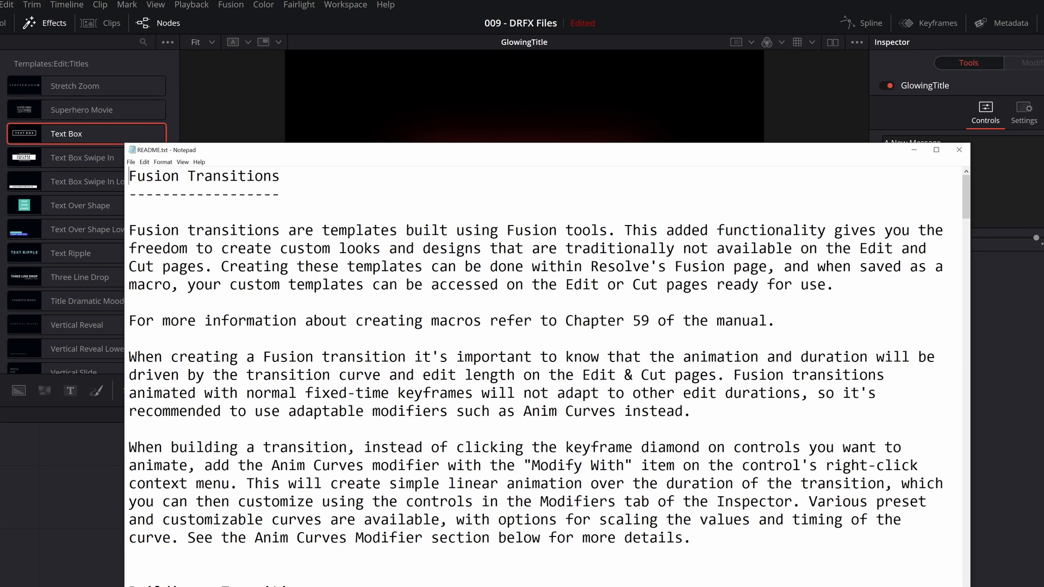
# Step: Read through the README to its Template Paths section and examine where Fusion templates are stored on each operating system
pyautogui.scroll(-4, 544, 375)
pyautogui.scroll(4, 544, 375)
pyautogui.scroll(-15, 544, 375)
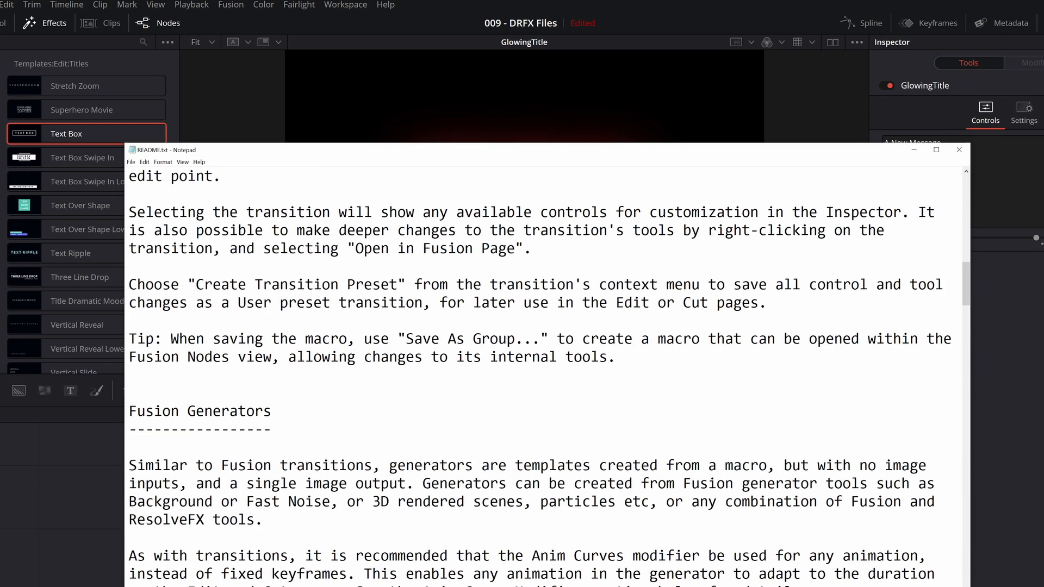
pyautogui.scroll(-20, 544, 375)
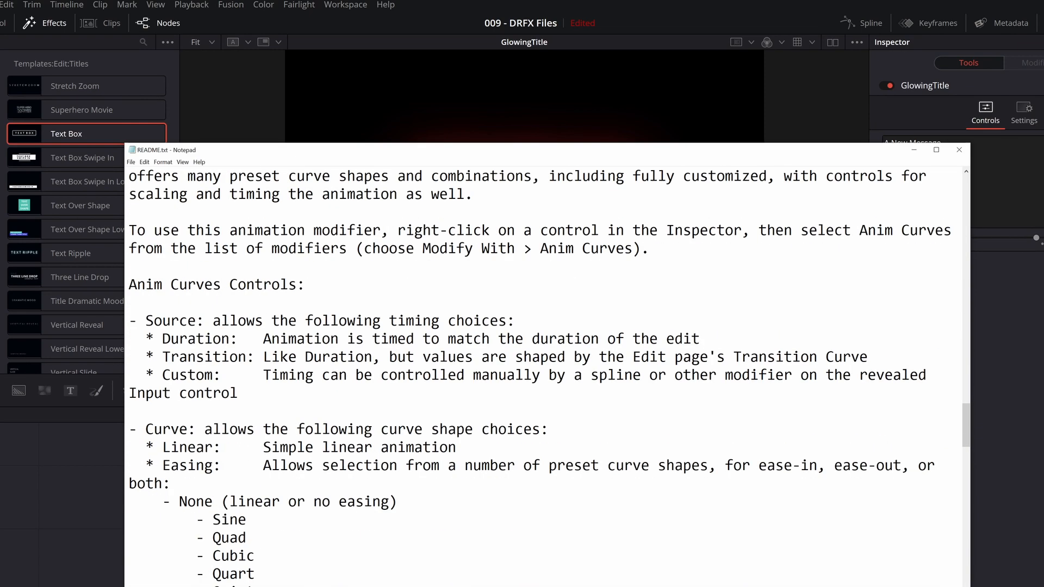
pyautogui.scroll(-17, 544, 375)
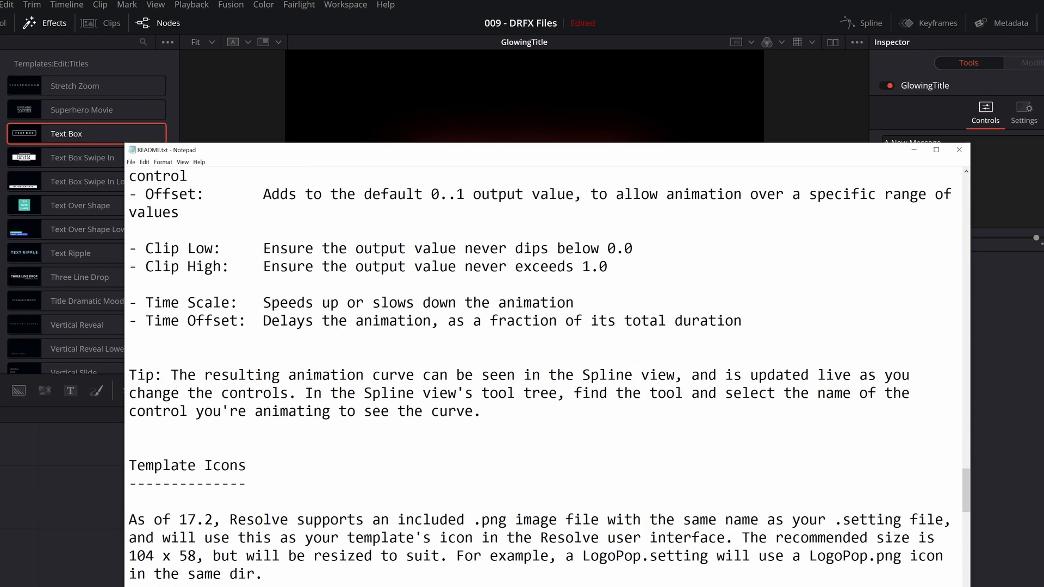
pyautogui.scroll(-2, 544, 375)
pyautogui.scroll(2, 543, 375)
pyautogui.doubleClick(146, 303)
pyautogui.click(145, 303)
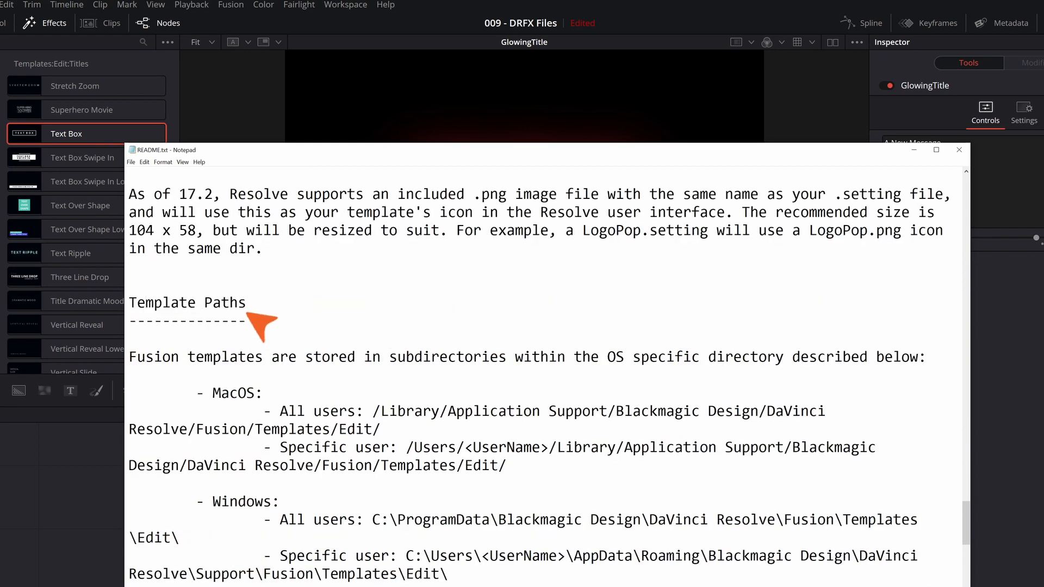
pyautogui.scroll(-2, 145, 303)
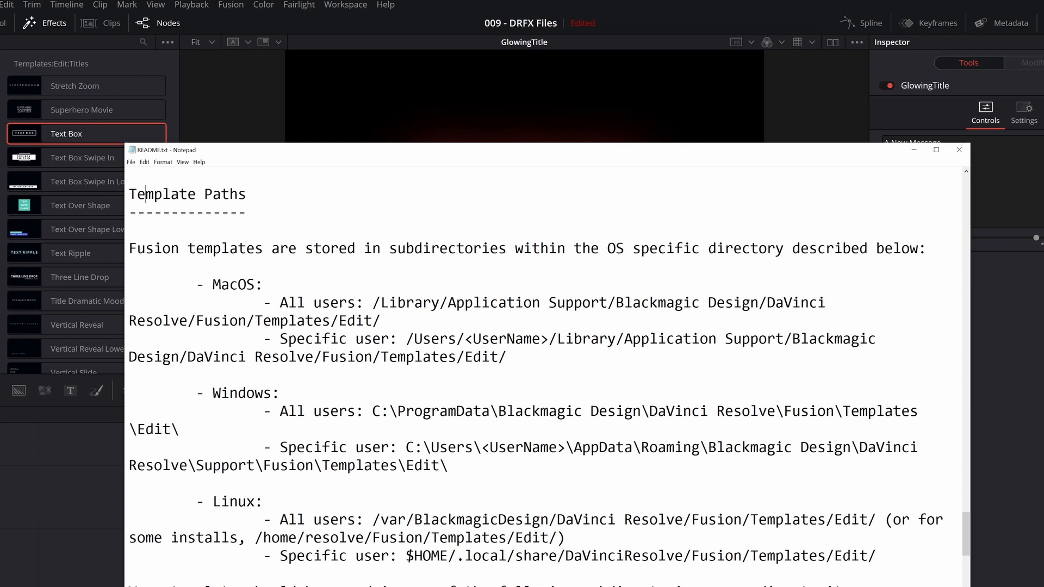
# Step: Copy the README's Windows template path for a specific user and minimize the document window
pyautogui.moveTo(406, 448); pyautogui.dragTo(449, 467)
pyautogui.hotkey('ctrl', 'c')
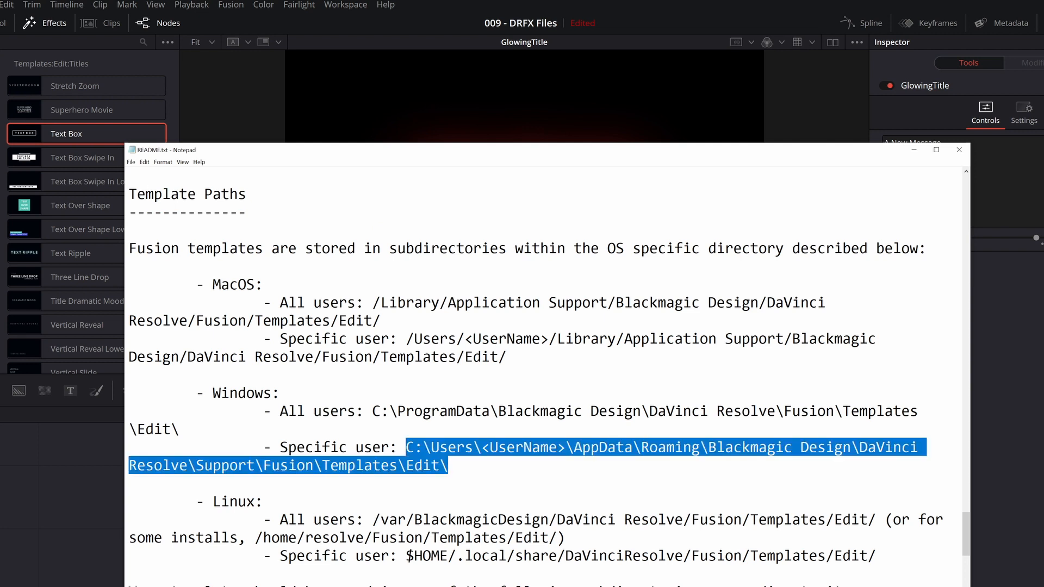
pyautogui.click(915, 154)
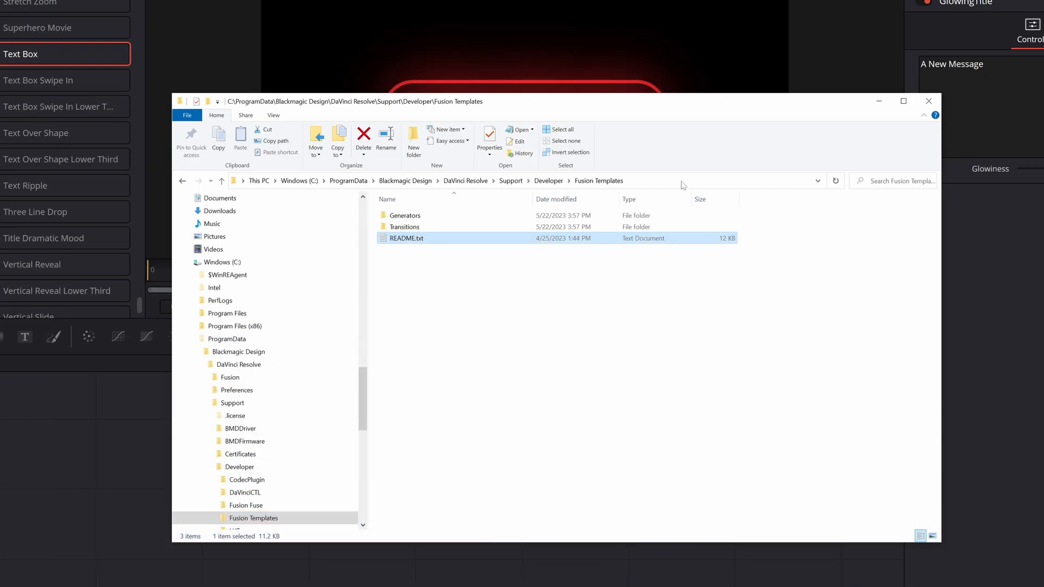
# Step: Go to the copied Fusion\Templates\Edit path in File Explorer, replacing the <UserName> placeholder with Socratica
pyautogui.click(683, 185)
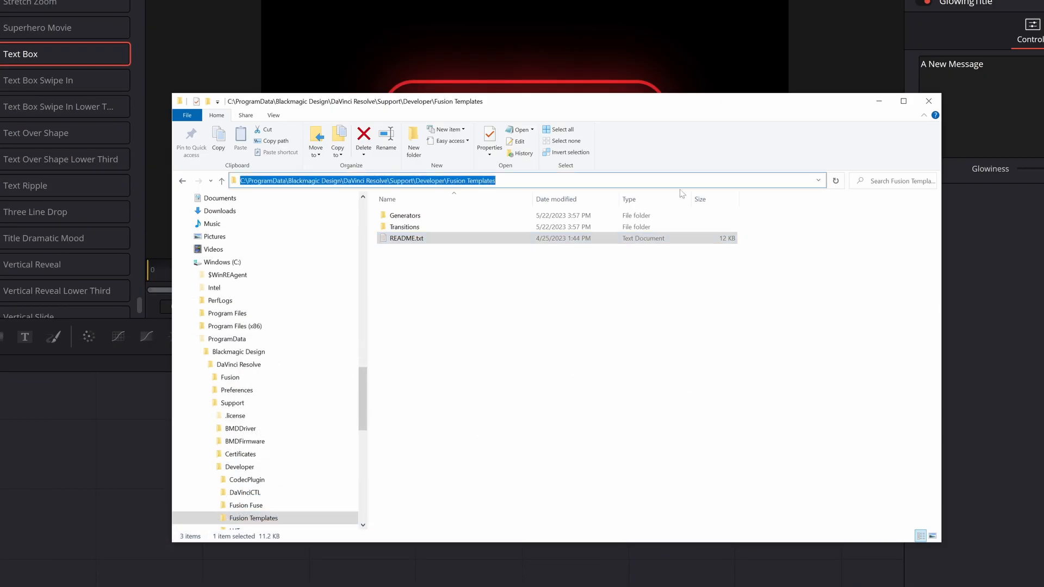
pyautogui.hotkey('ctrl', 'v')
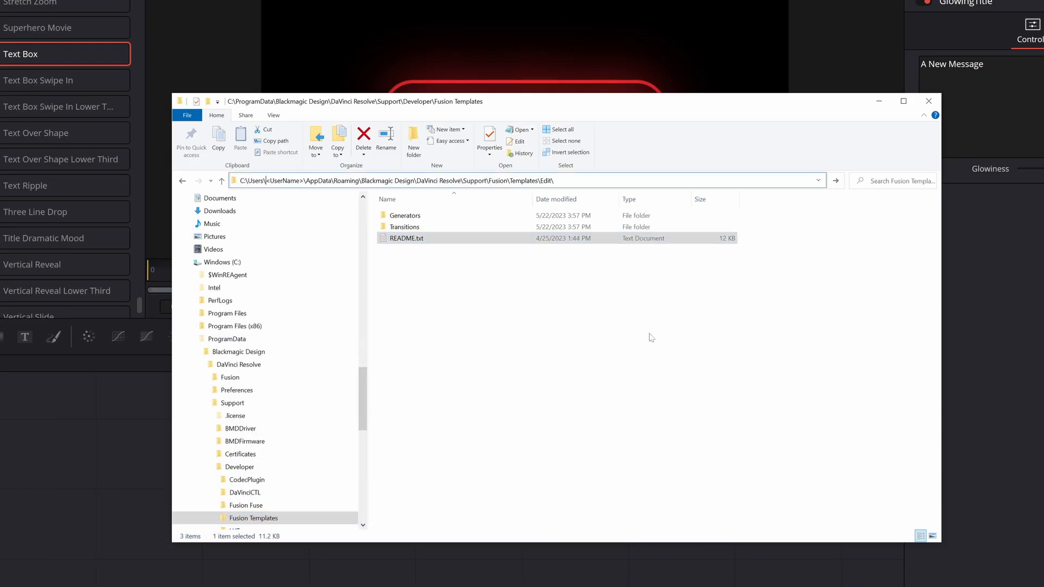
pyautogui.hotkey('ctrl', 'shift', 'Right')
pyautogui.write('Socratica')
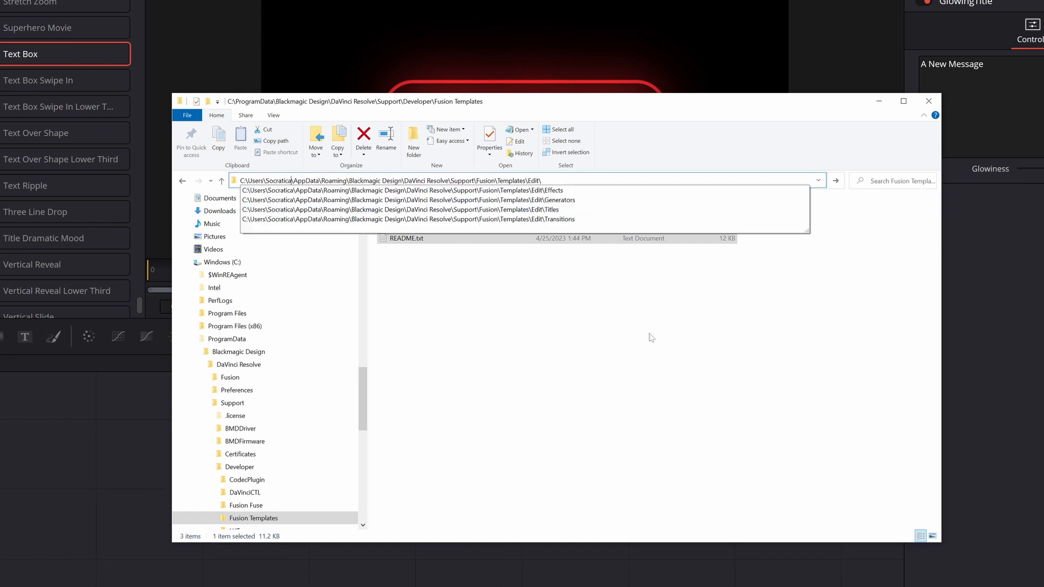
pyautogui.press('Return')
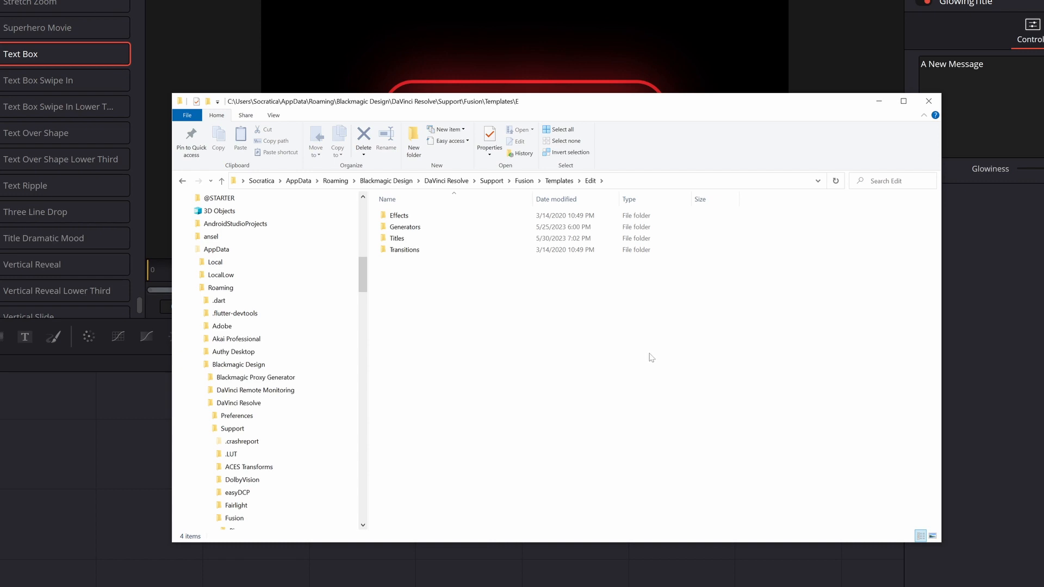
# Step: Examine the installed .drfx files in the parent Templates folder, including socratica.drfx, and reopen its Edit subfolder
pyautogui.click(559, 181)
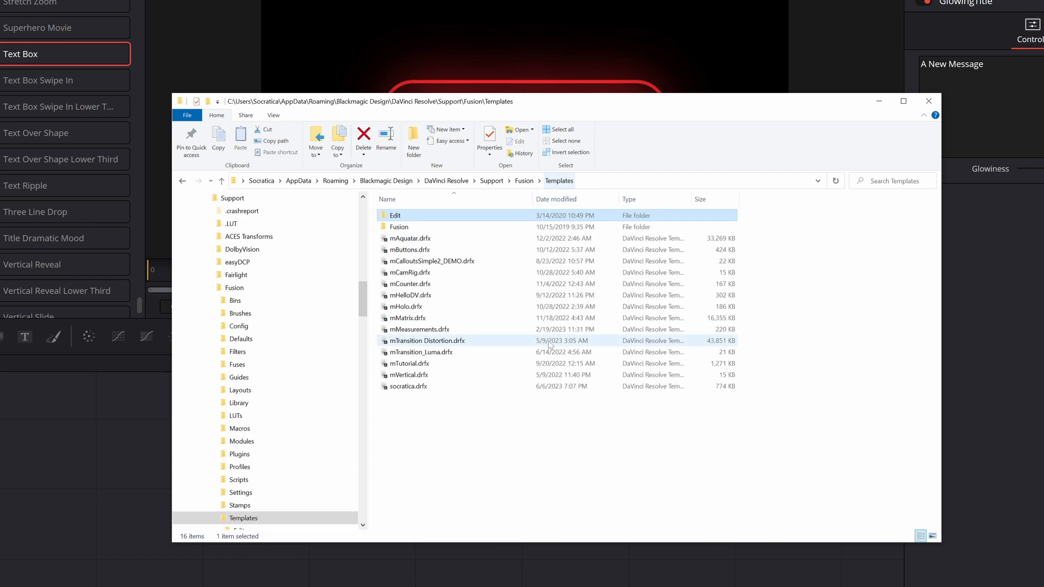
pyautogui.click(550, 343)
pyautogui.click(523, 417)
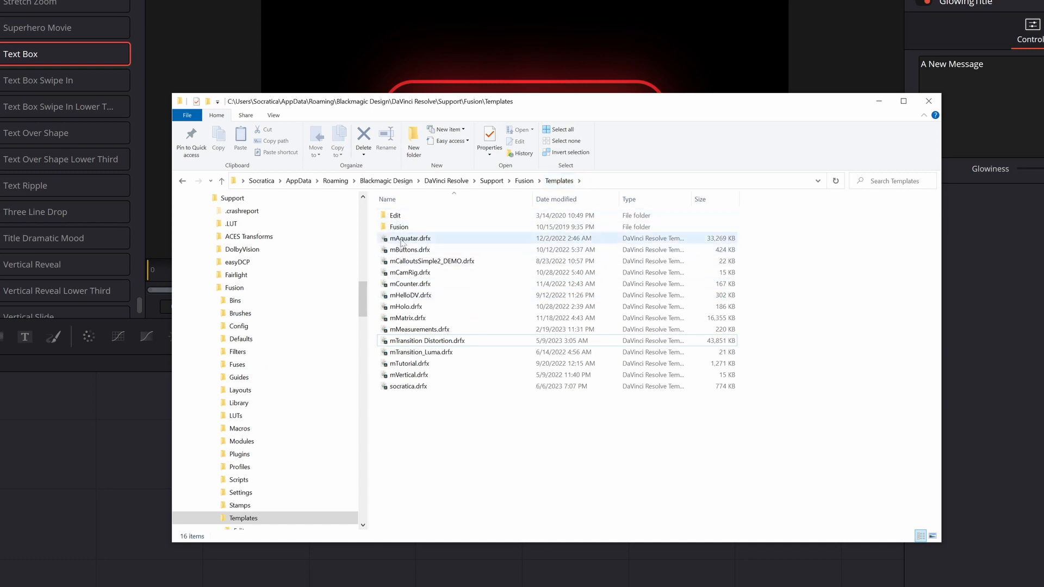
pyautogui.click(402, 241)
pyautogui.keyDown('shift'); pyautogui.click(412, 386); pyautogui.keyUp('shift')
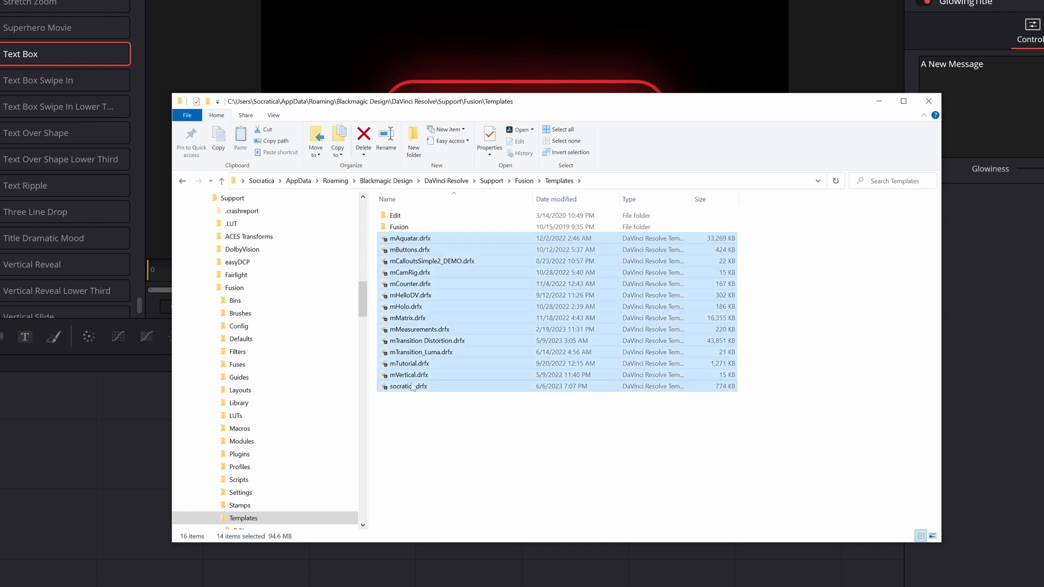
pyautogui.click(425, 453)
pyautogui.click(440, 375)
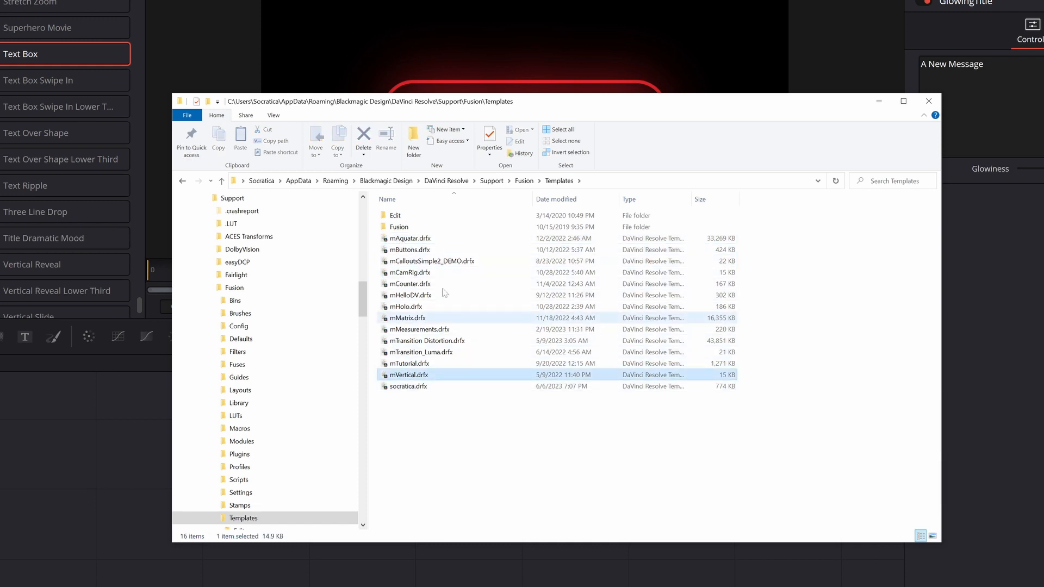
pyautogui.keyDown('shift'); pyautogui.click(445, 243); pyautogui.keyUp('shift')
pyautogui.click(438, 386)
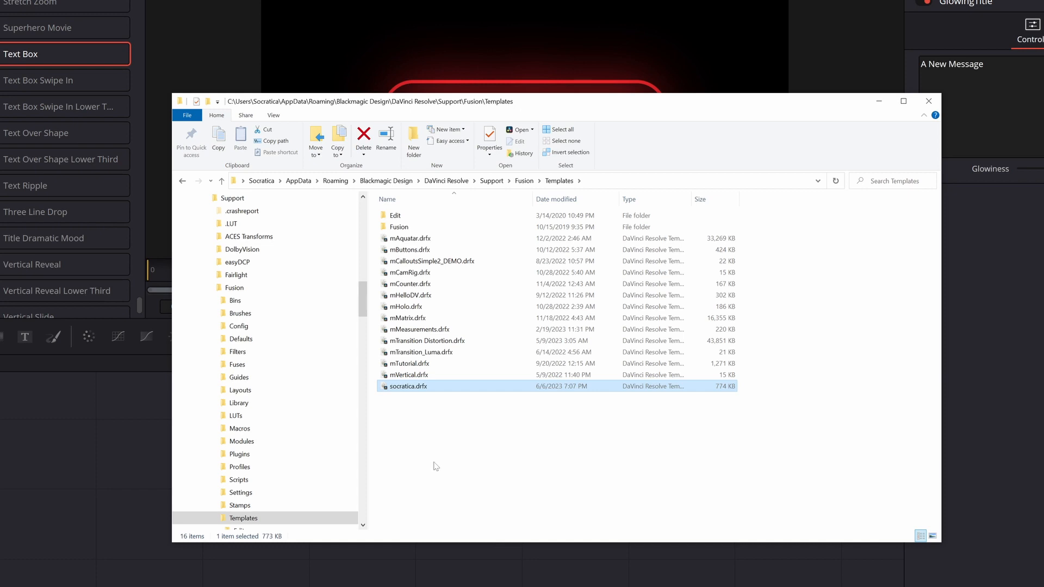
pyautogui.click(435, 467)
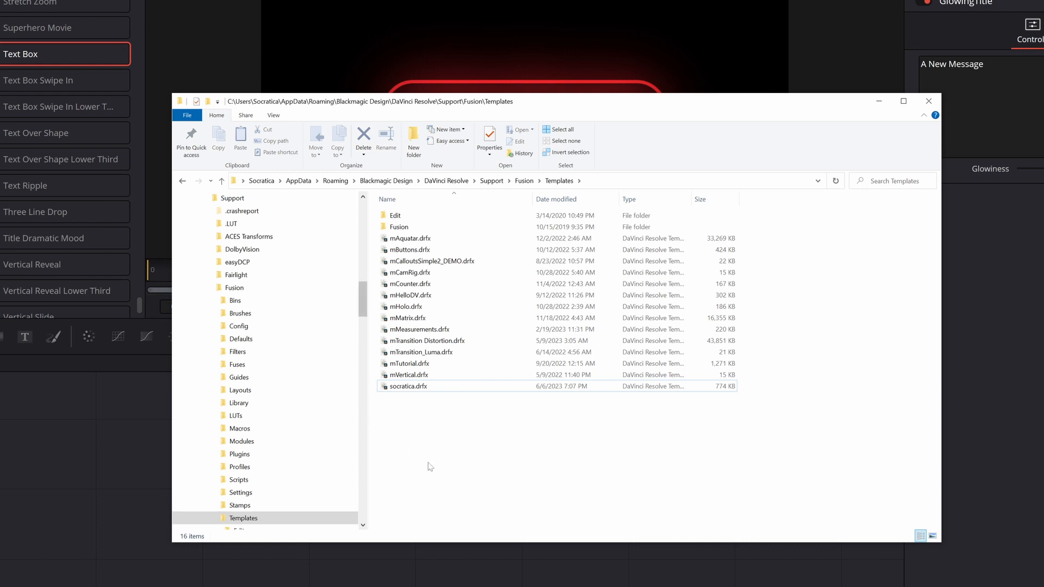
pyautogui.doubleClick(395, 215)
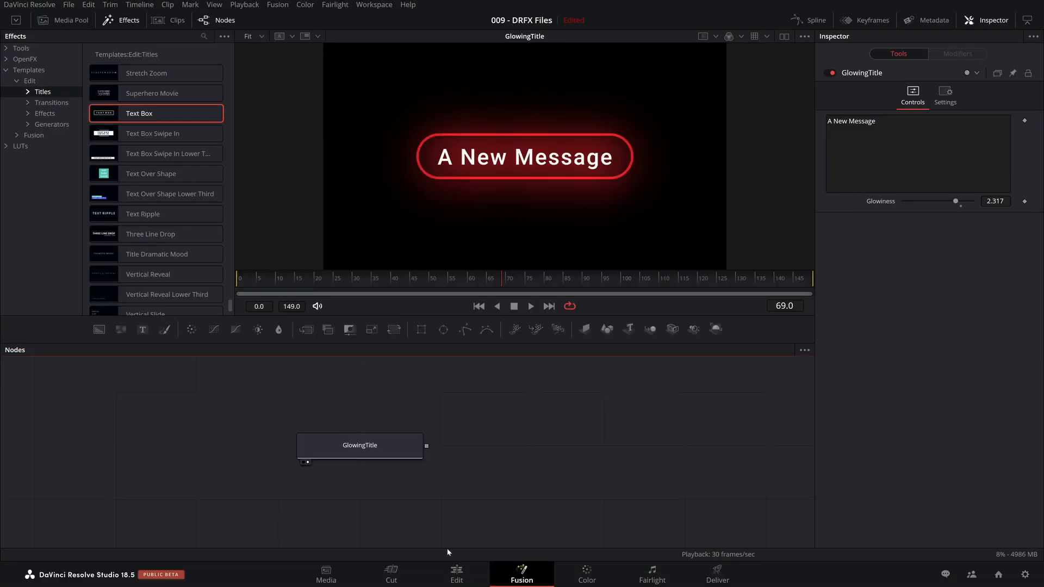
# Step: Switch to the Edit page, collapse the Titles category, and compare the Toolbox categories with the Templates\Edit subfolders in File Explorer
pyautogui.click(456, 580)
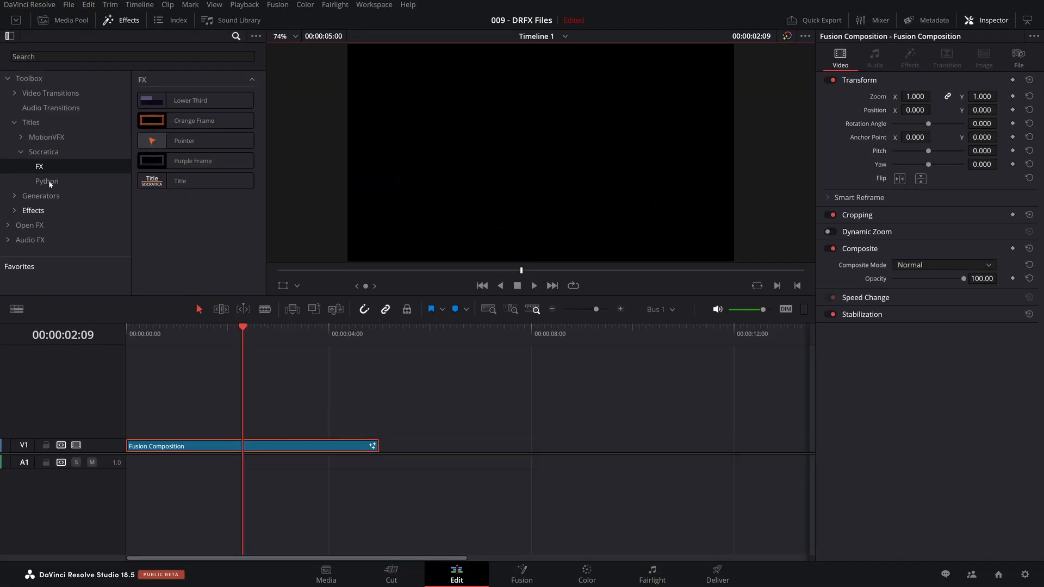
pyautogui.click(14, 123)
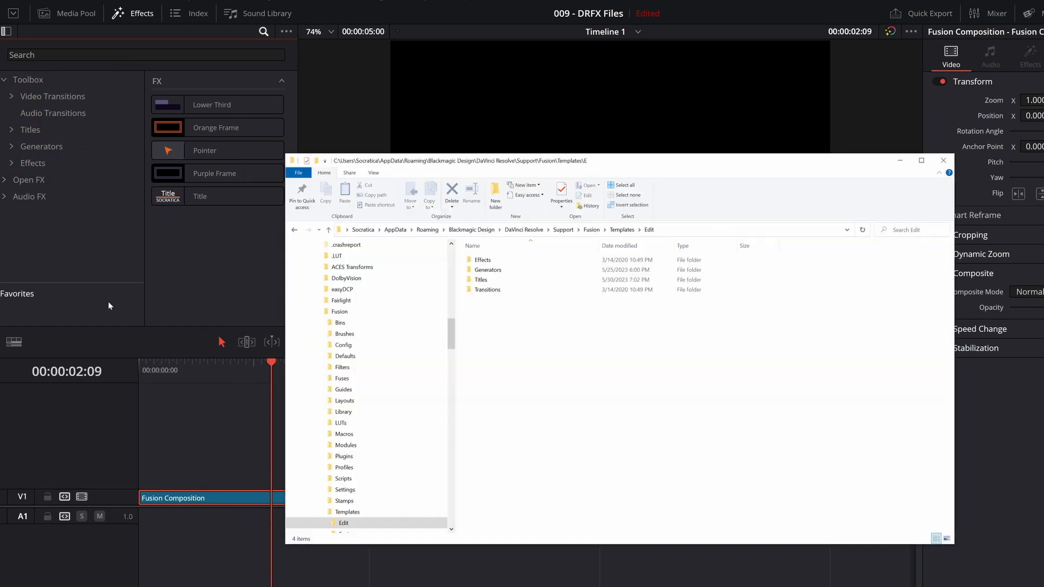
pyautogui.click(530, 289)
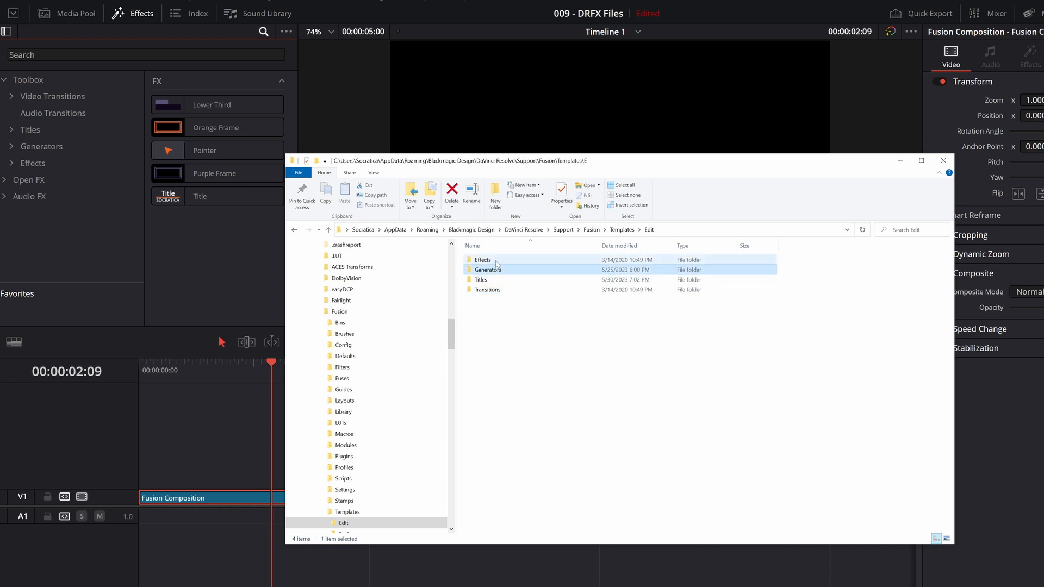
pyautogui.click(496, 261)
pyautogui.click(566, 455)
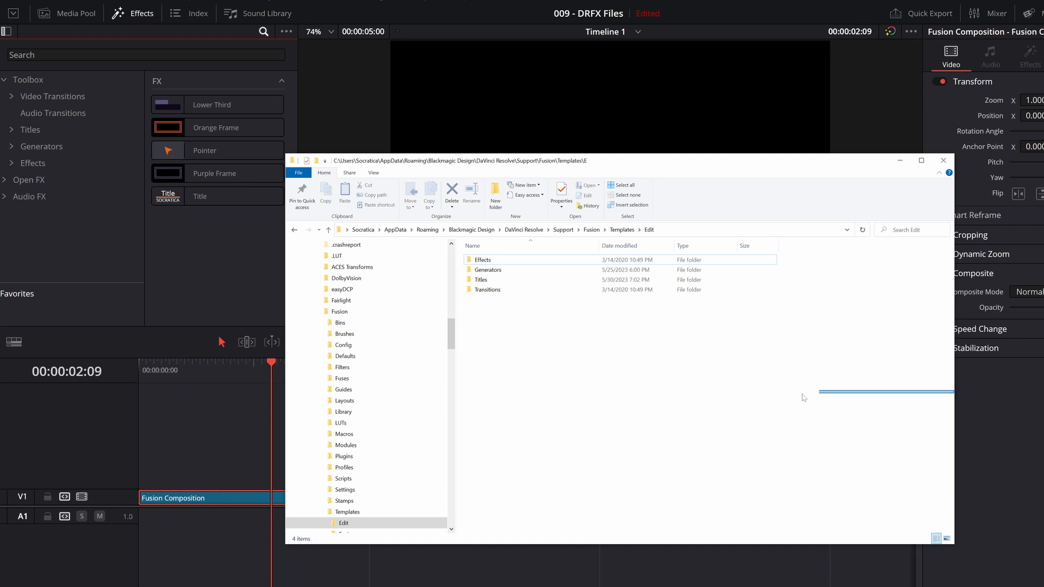
# Step: Narrow and move the Templates\Edit window so it sits beside the D:\demo\fusion window containing GlowingTitle.setting
pyautogui.moveTo(955, 430); pyautogui.dragTo(774, 413)
pyautogui.moveTo(664, 166); pyautogui.dragTo(433, 130)
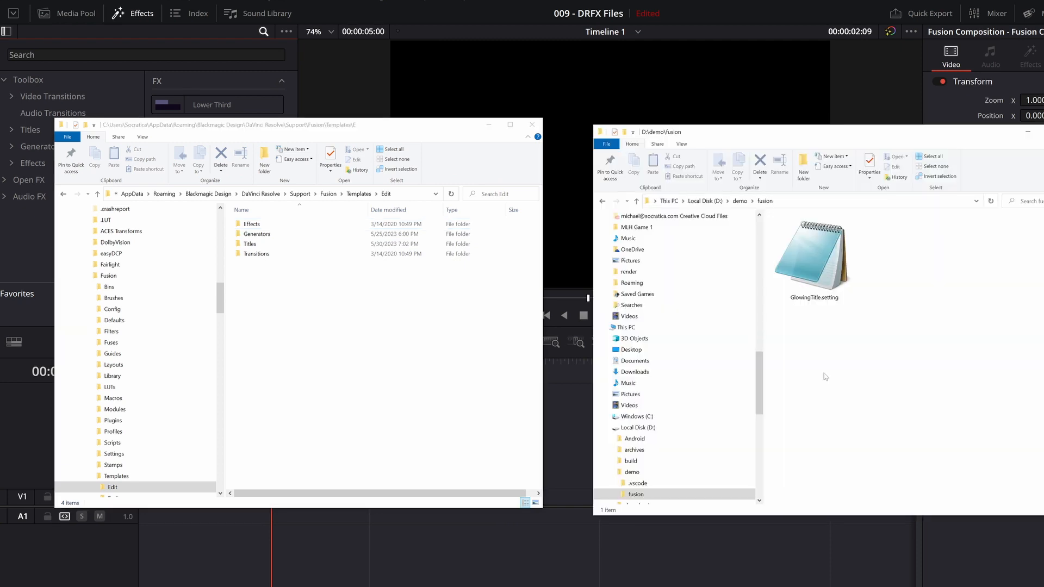
pyautogui.click(814, 265)
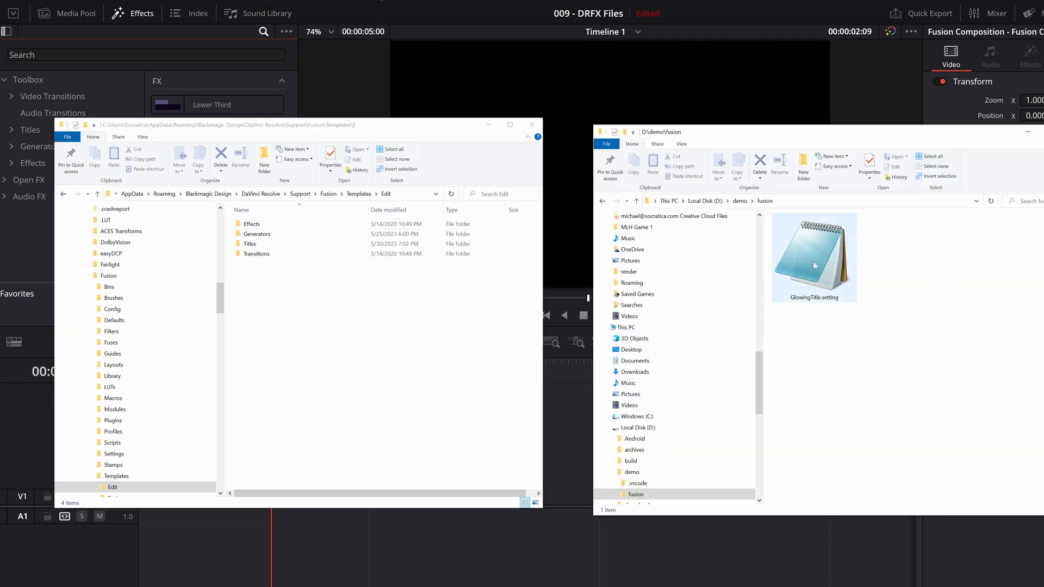
# Step: Create a folder named anywhere in D:\demo\fusion and open it
pyautogui.rightClick(812, 374)
pyautogui.moveTo(848, 517)
pyautogui.click(946, 519)
pyautogui.write('anywhe')
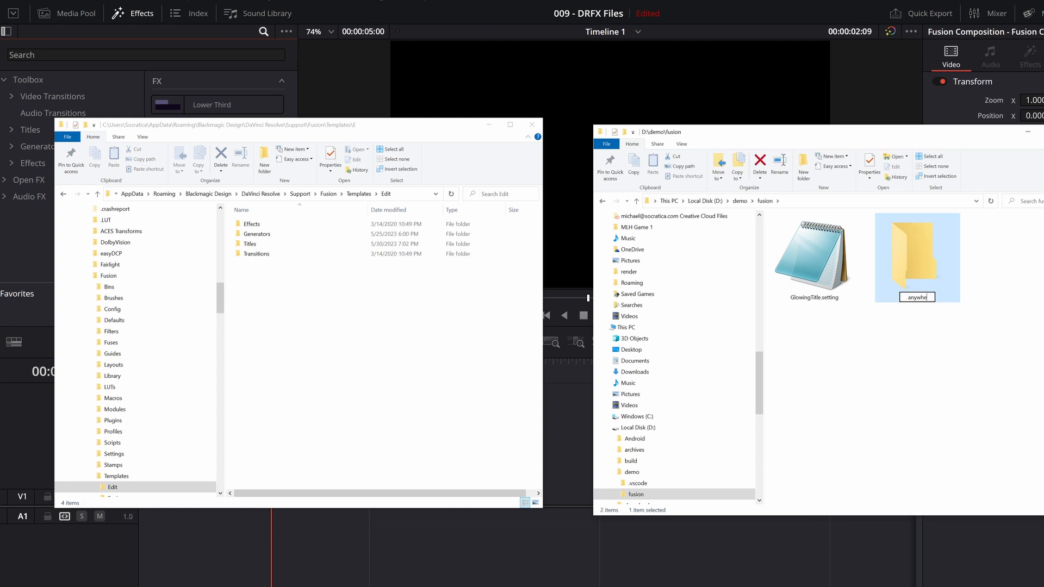
pyautogui.write('re')
pyautogui.press('Return')
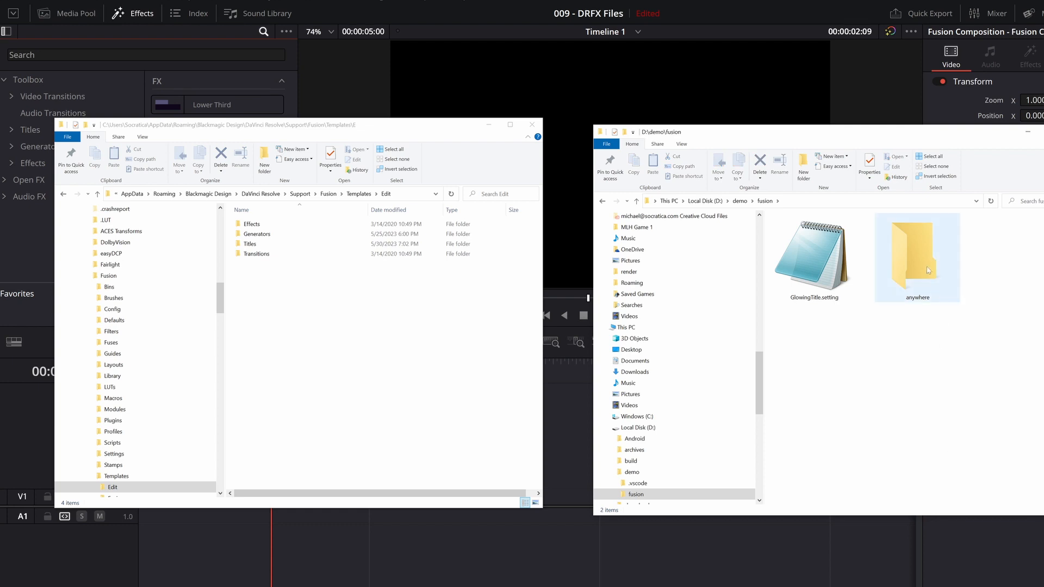
pyautogui.doubleClick(924, 272)
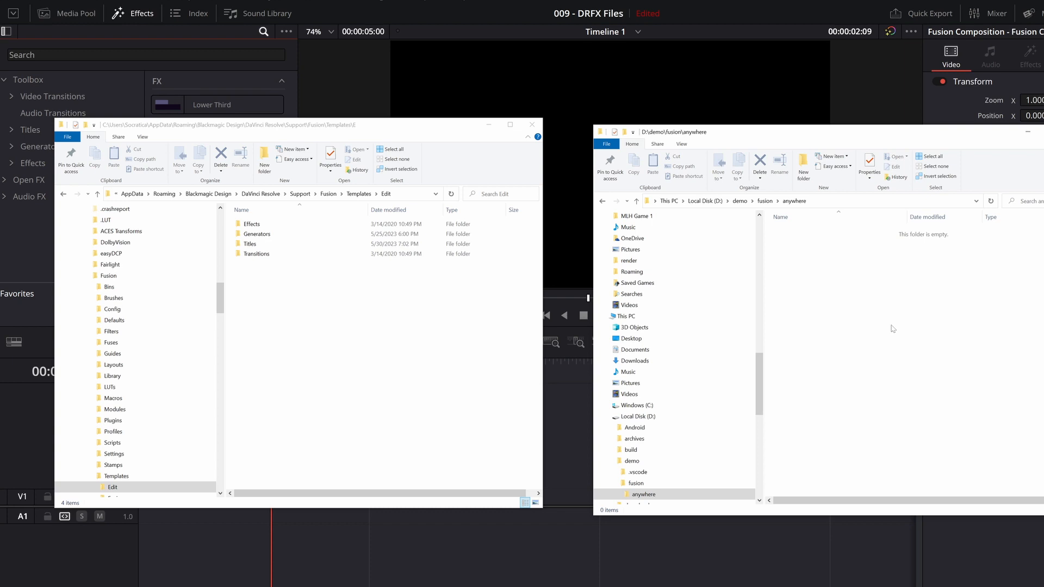
# Step: Show the installed Templates folder for reference and create a folder named Edit inside anywhere
pyautogui.click(369, 193)
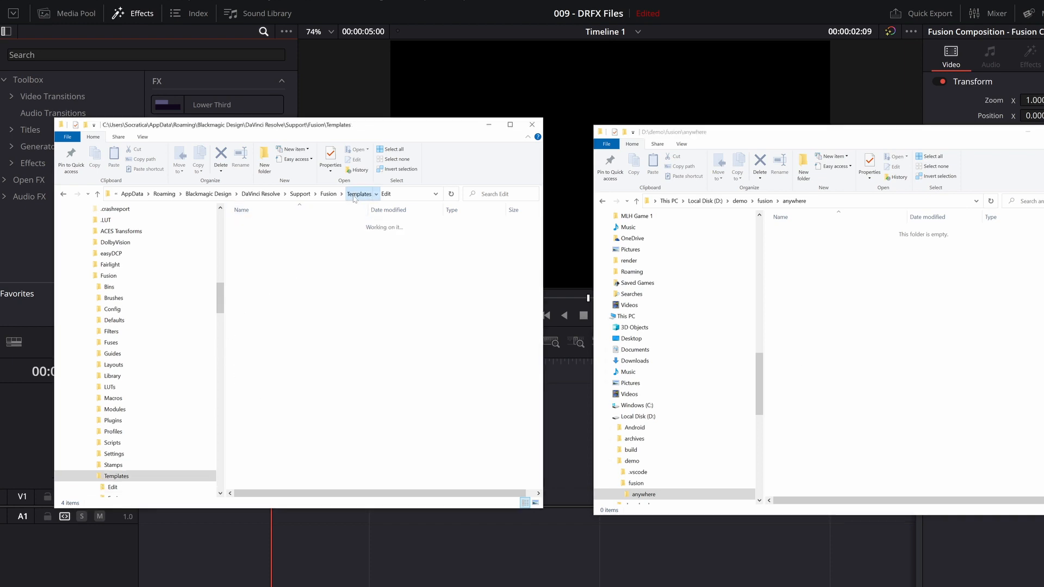
pyautogui.click(359, 422)
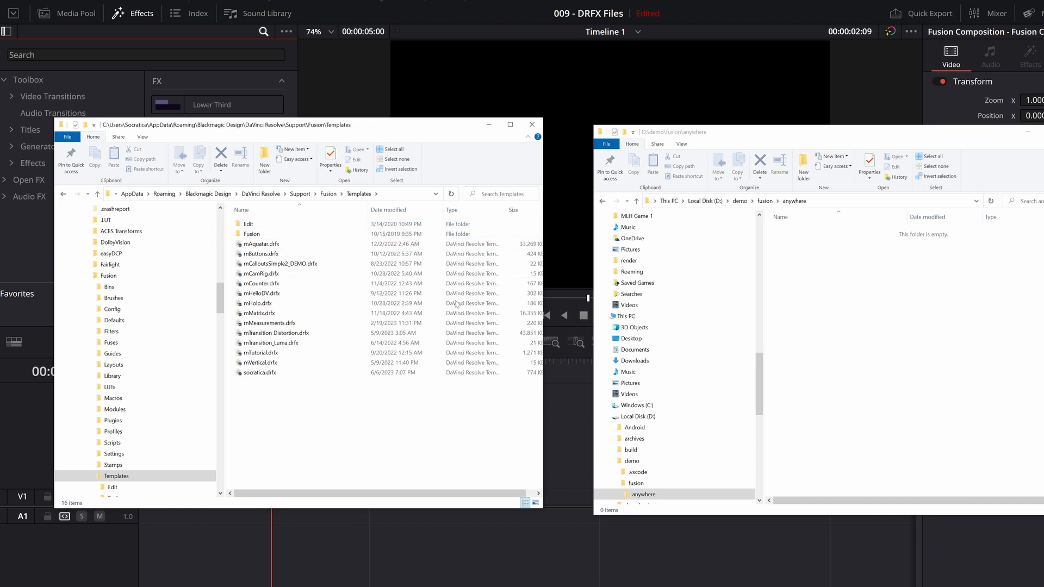
pyautogui.rightClick(782, 329)
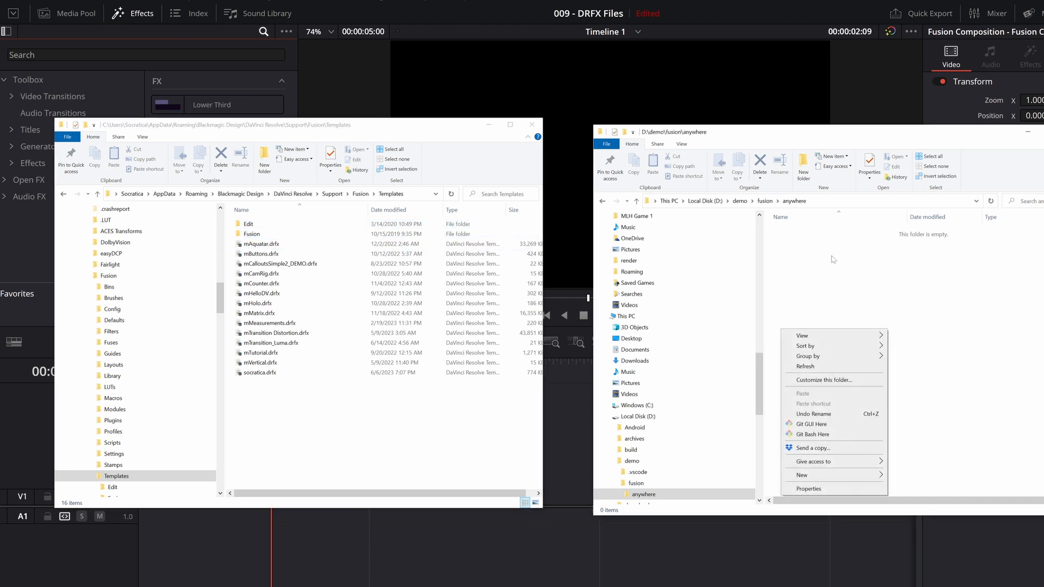
pyautogui.click(895, 477)
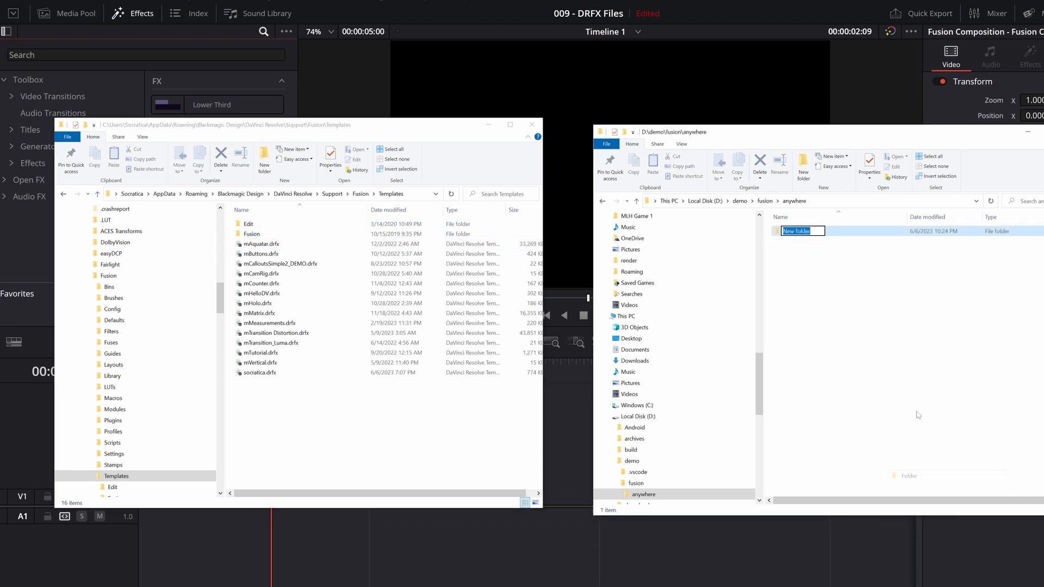
pyautogui.write('Edit')
pyautogui.press('Return')
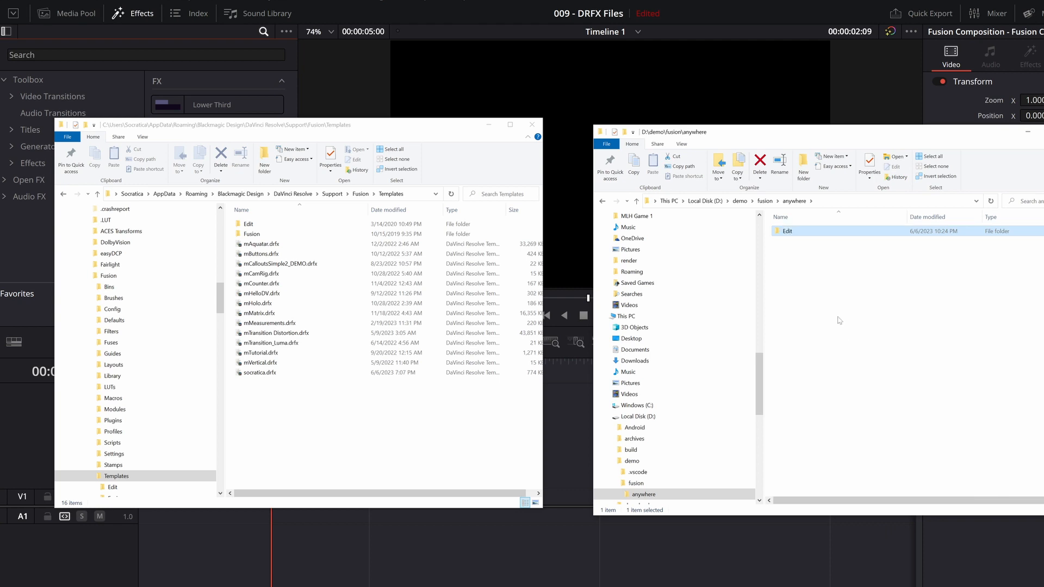
# Step: Create a second folder named Fusion inside anywhere, alongside Edit
pyautogui.rightClick(838, 317)
pyautogui.moveTo(892, 453)
pyautogui.click(968, 469)
pyautogui.write('Fusion')
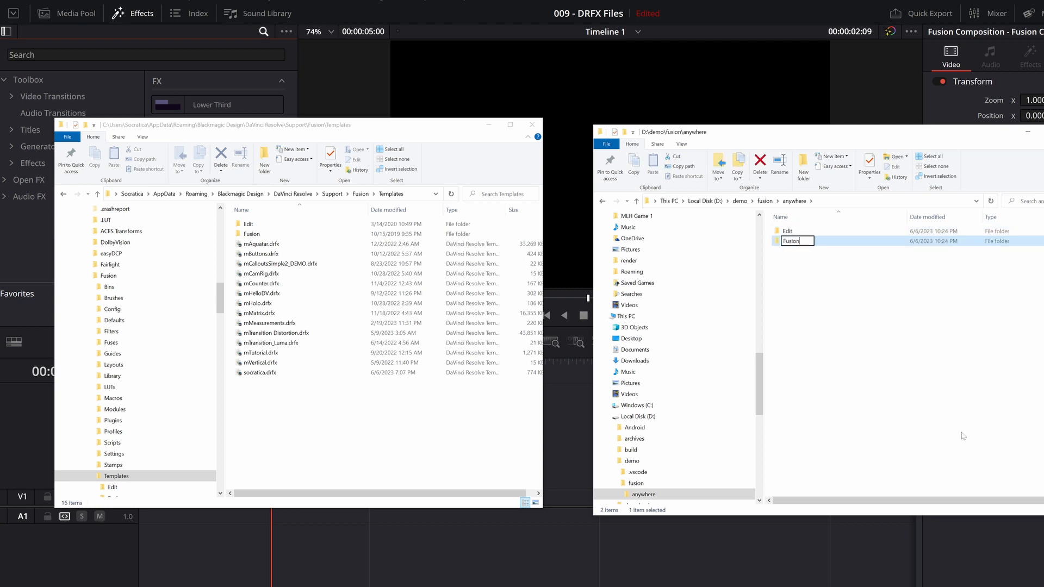
pyautogui.press('Return')
pyautogui.click(959, 397)
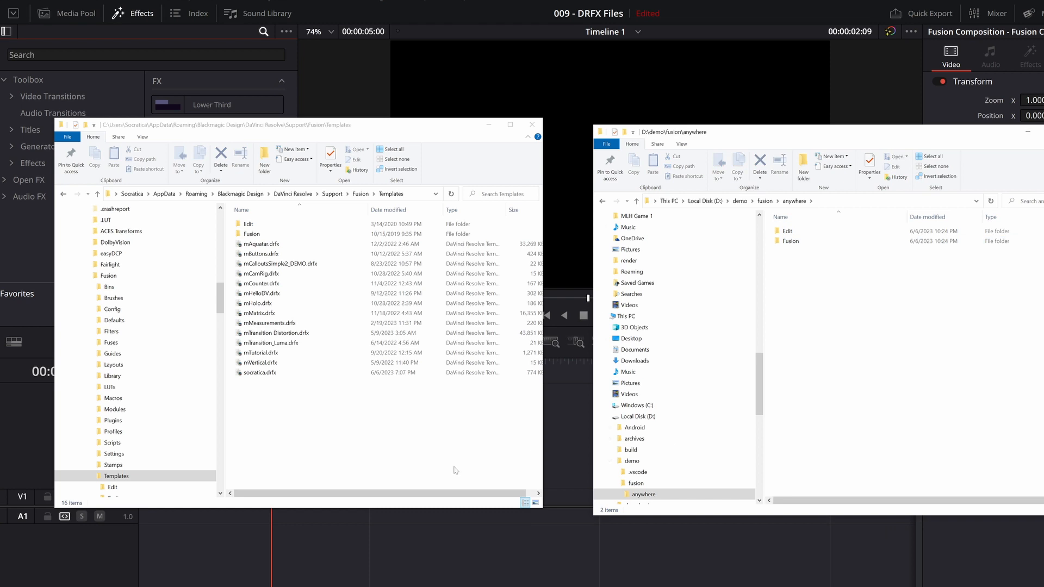
# Step: Look into the Fusion and Edit subfolders of the installed Templates folder
pyautogui.click(437, 458)
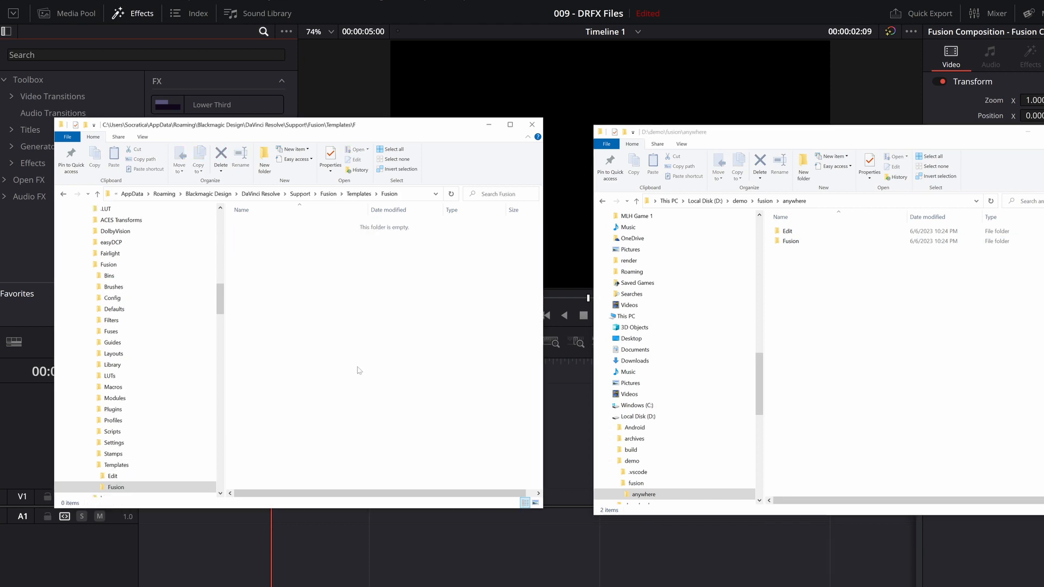
pyautogui.click(271, 236)
pyautogui.doubleClick(256, 224)
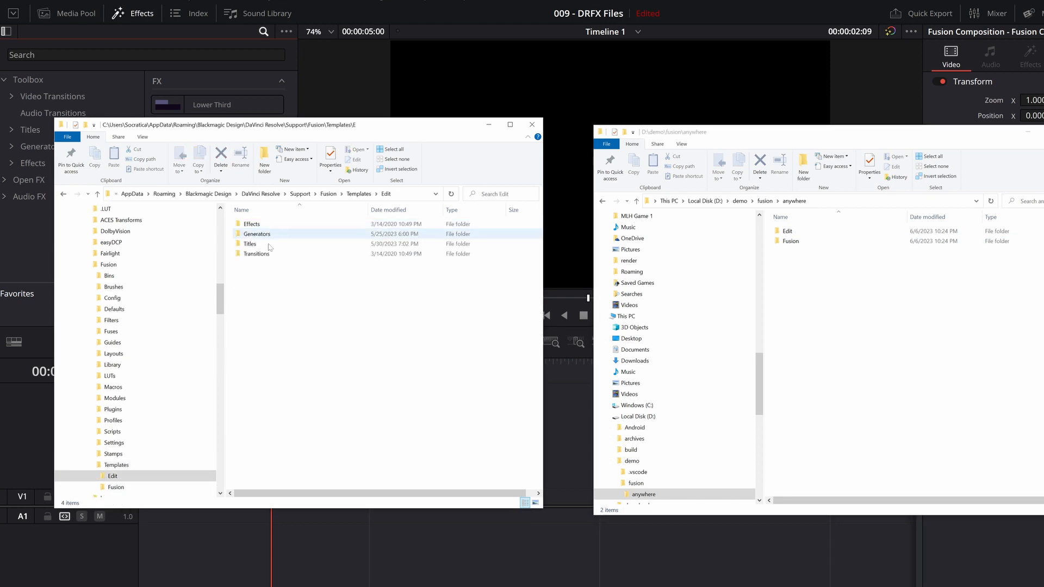
# Step: Open the Edit folder inside anywhere and create a folder named Effects in it
pyautogui.doubleClick(800, 231)
pyautogui.rightClick(812, 326)
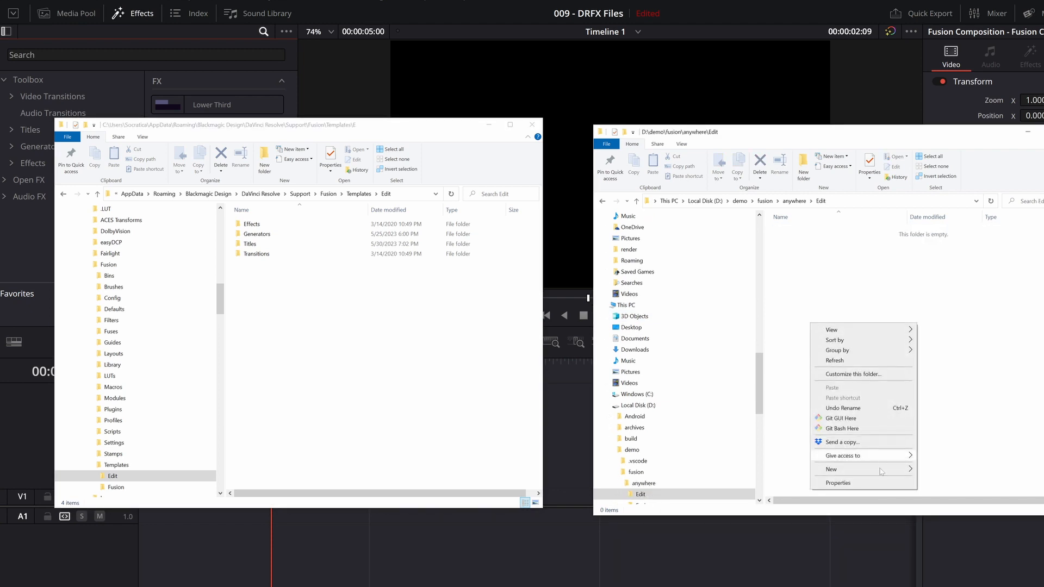
pyautogui.click(940, 470)
pyautogui.write('Effects')
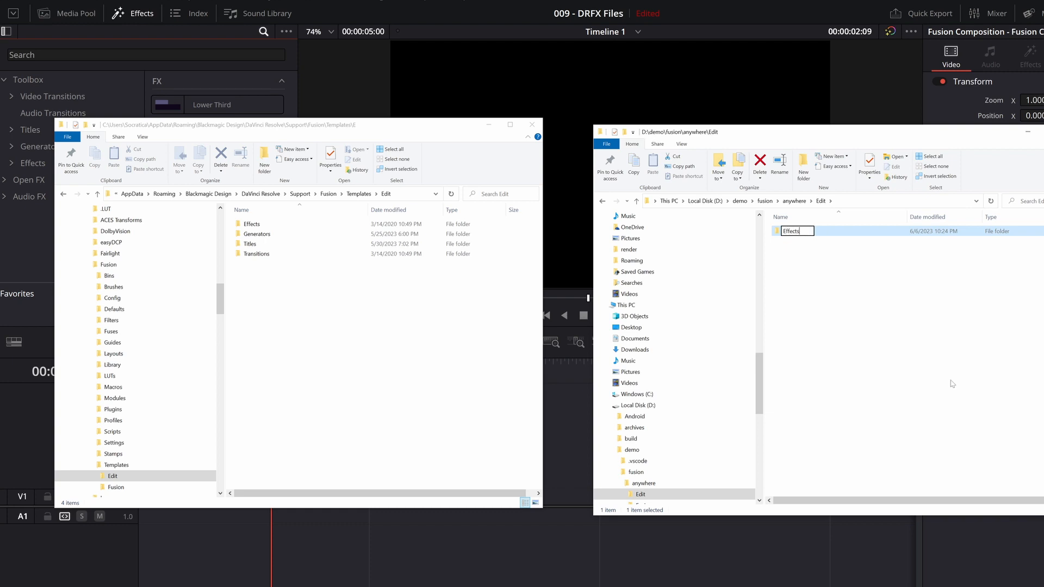
pyautogui.press('Return')
pyautogui.click(952, 384)
# Step: Add folders named Generators and Titles to the anywhere\Edit folder
pyautogui.rightClick(846, 275)
pyautogui.click(957, 427)
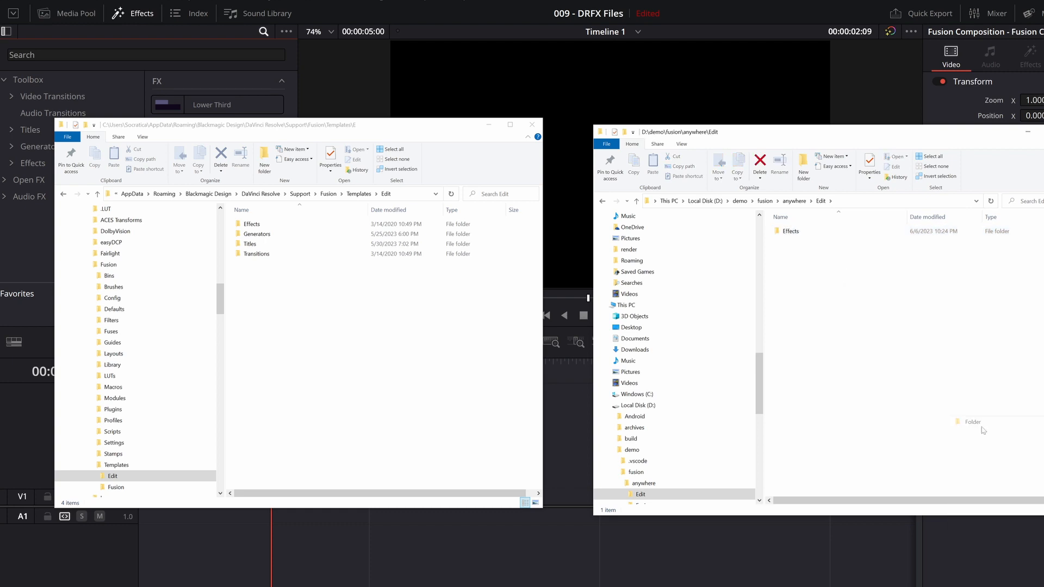
pyautogui.write('Generators')
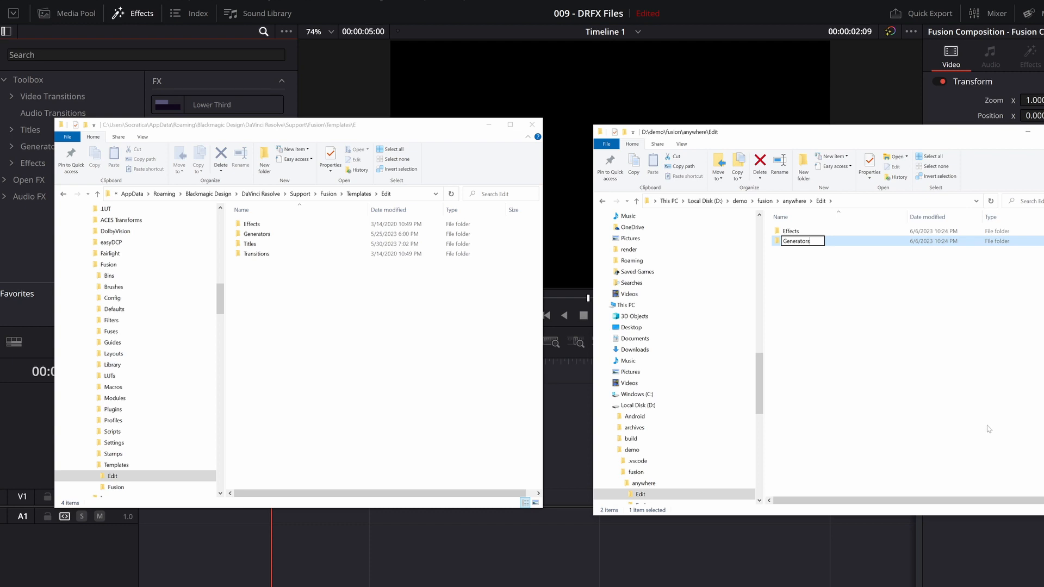
pyautogui.press('Return')
pyautogui.rightClick(832, 320)
pyautogui.moveTo(887, 466)
pyautogui.click(953, 469)
pyautogui.write('Titles')
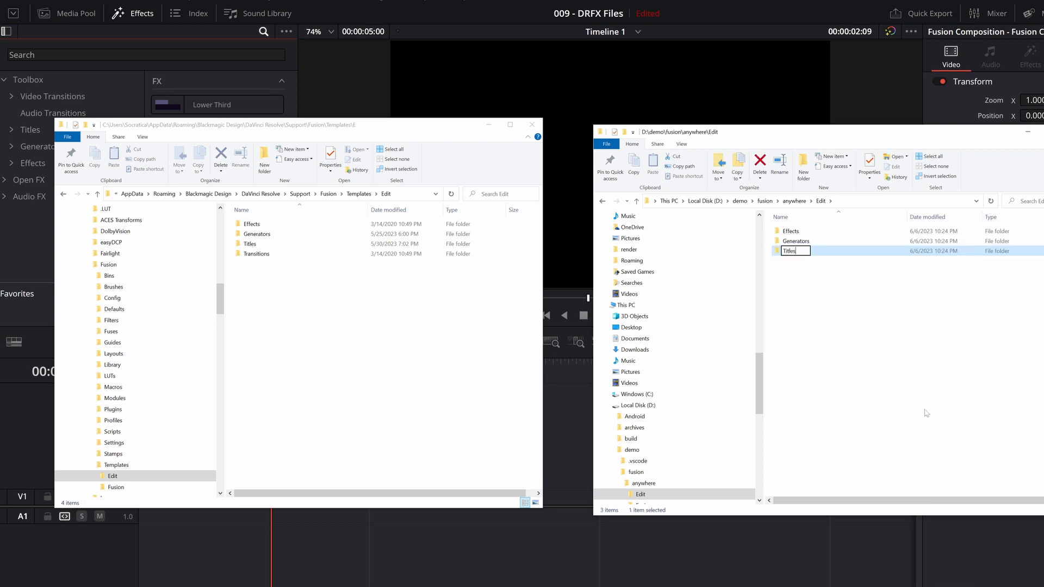
pyautogui.press('Return')
# Step: Add a folder named Transitions to the anywhere\Edit folder
pyautogui.rightClick(812, 341)
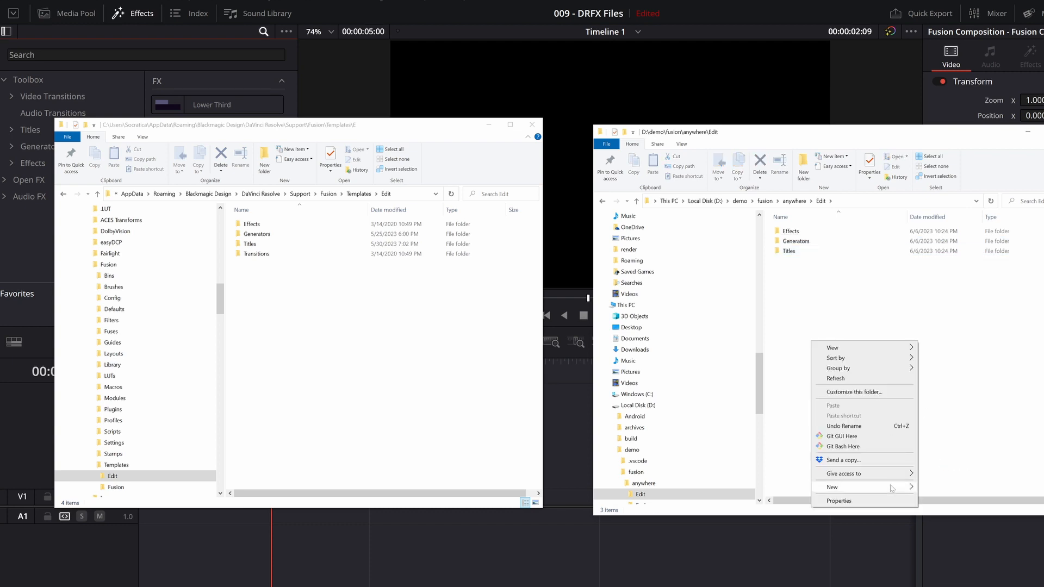
pyautogui.moveTo(889, 487)
pyautogui.click(929, 492)
pyautogui.write('Transitions')
pyautogui.press('Return')
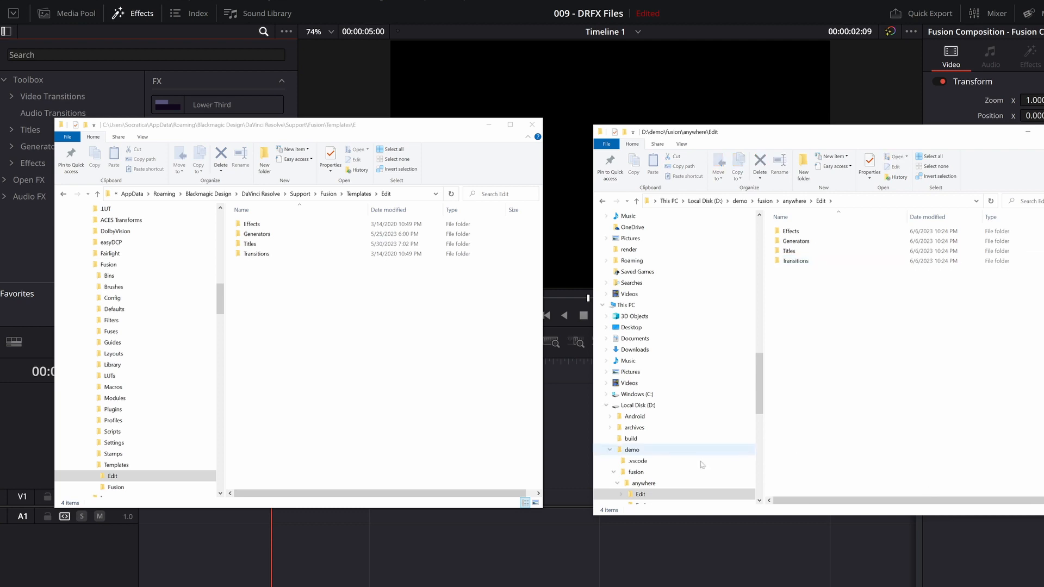
# Step: Return to DaVinci Resolve and examine how the Titles category and its Socratica subcategory are organized in the Effects library
pyautogui.click(291, 547)
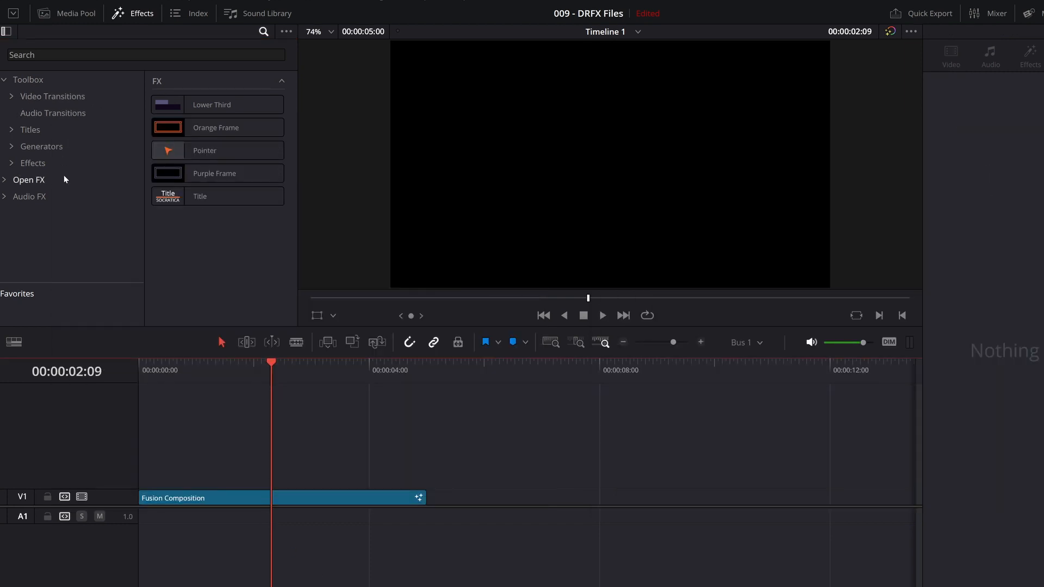
pyautogui.click(11, 131)
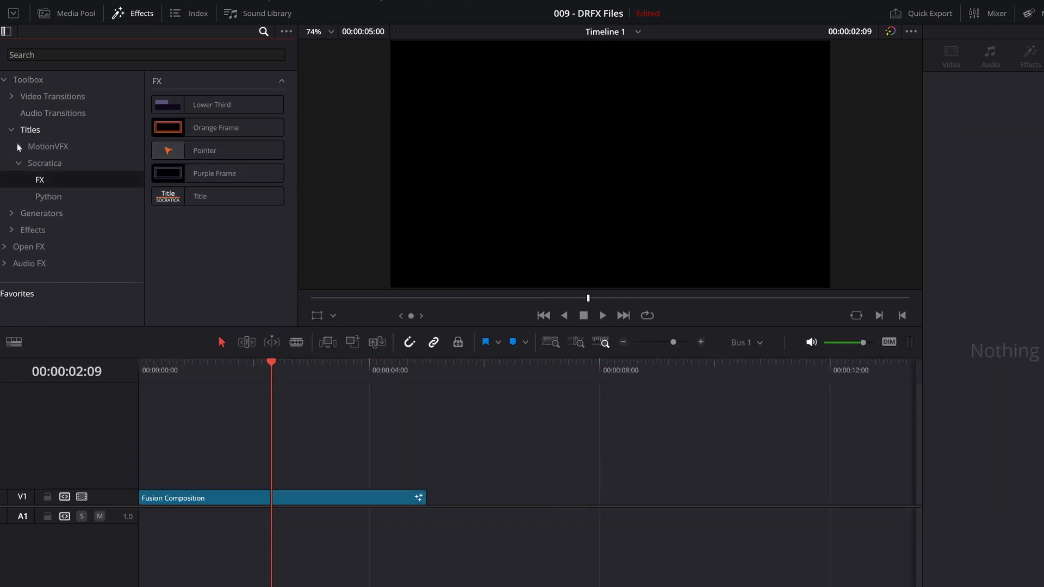
pyautogui.click(25, 163)
pyautogui.click(38, 131)
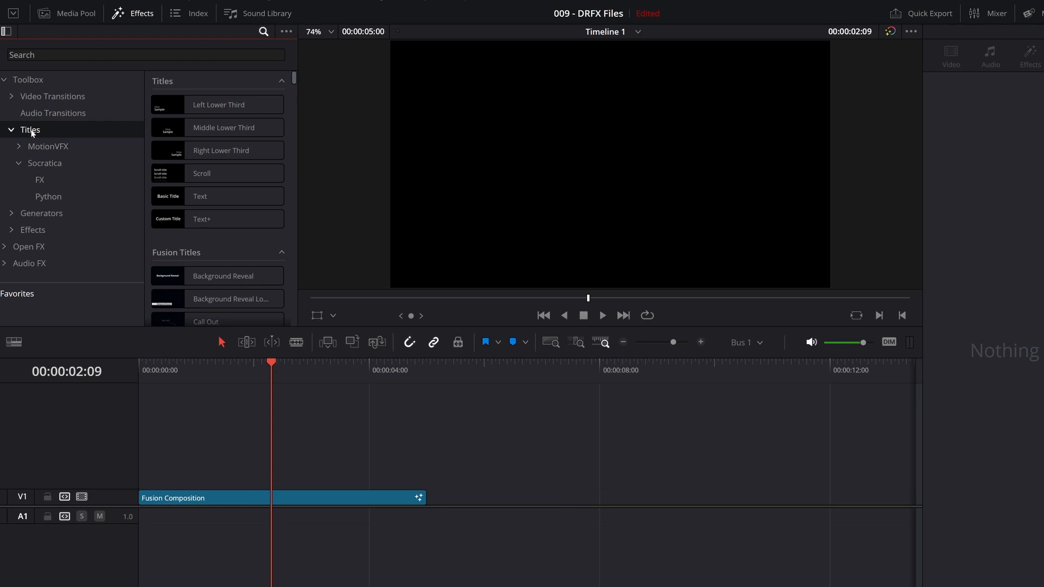
pyautogui.click(22, 168)
pyautogui.click(21, 166)
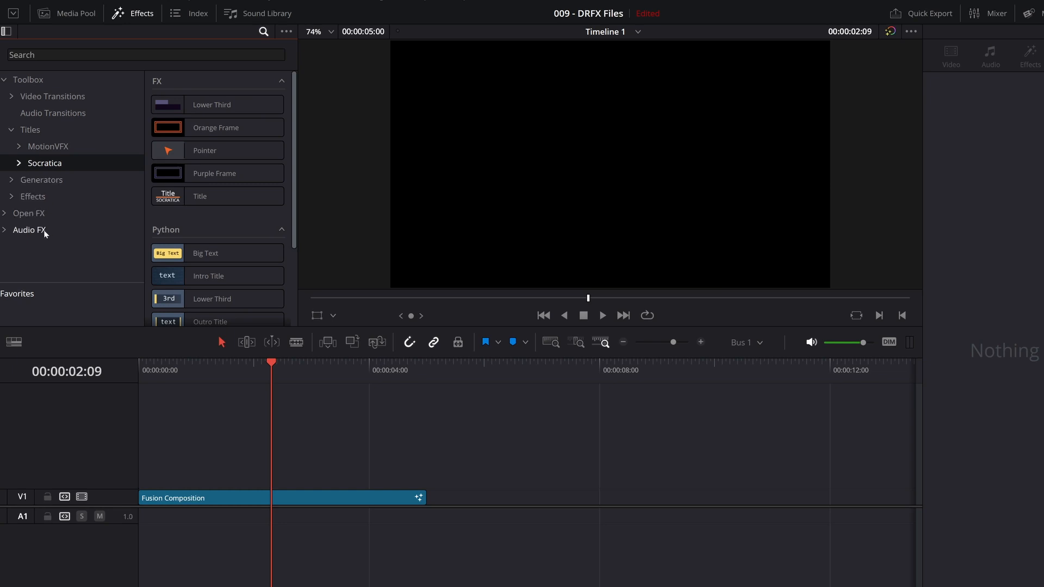
pyautogui.click(19, 165)
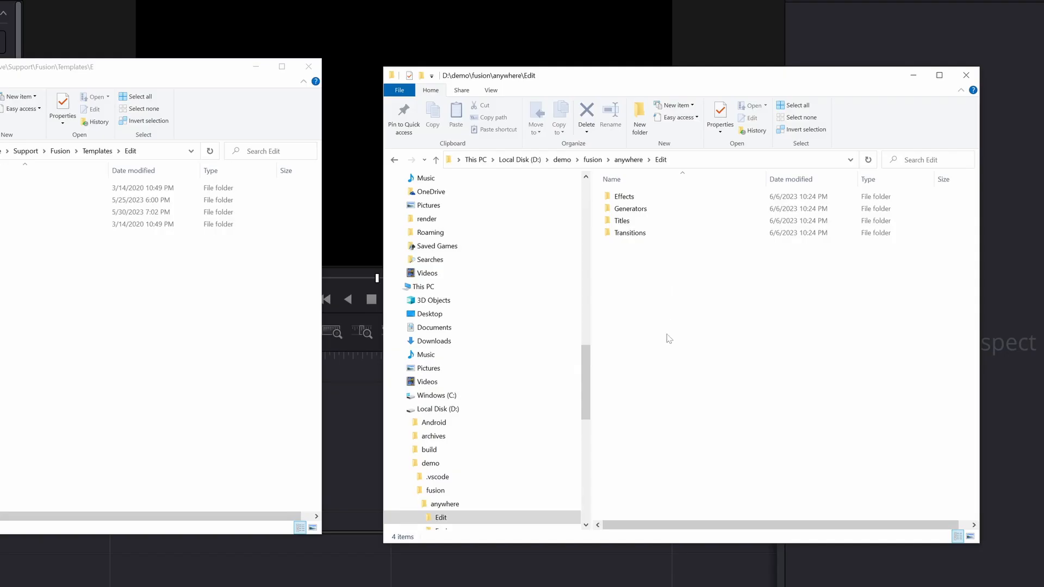
# Step: In File Explorer, open the anywhere\Edit\Titles folder and create a folder named Socratica inside it
pyautogui.doubleClick(634, 222)
pyautogui.rightClick(647, 294)
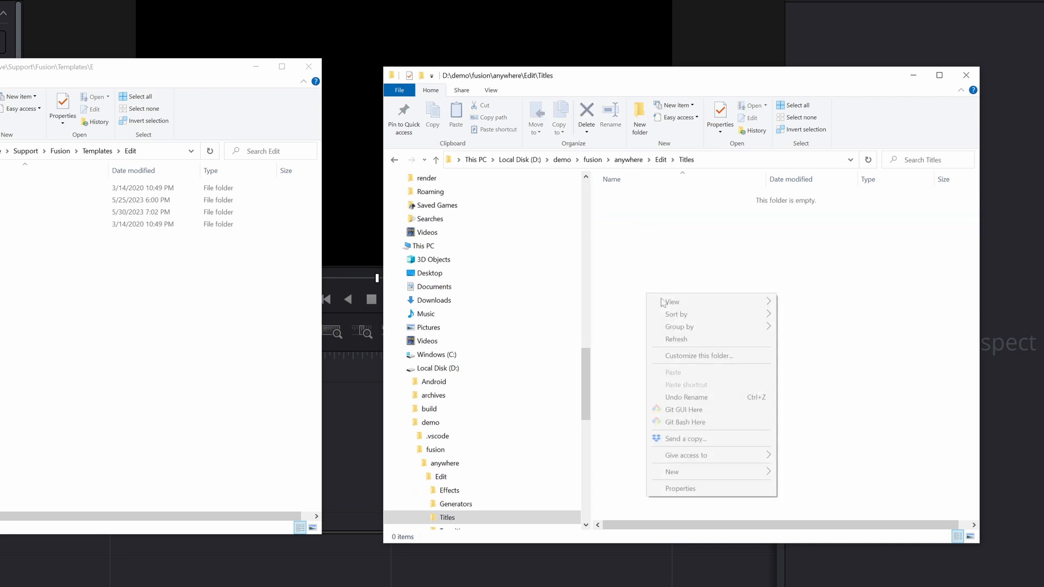
pyautogui.moveTo(740, 473)
pyautogui.click(795, 476)
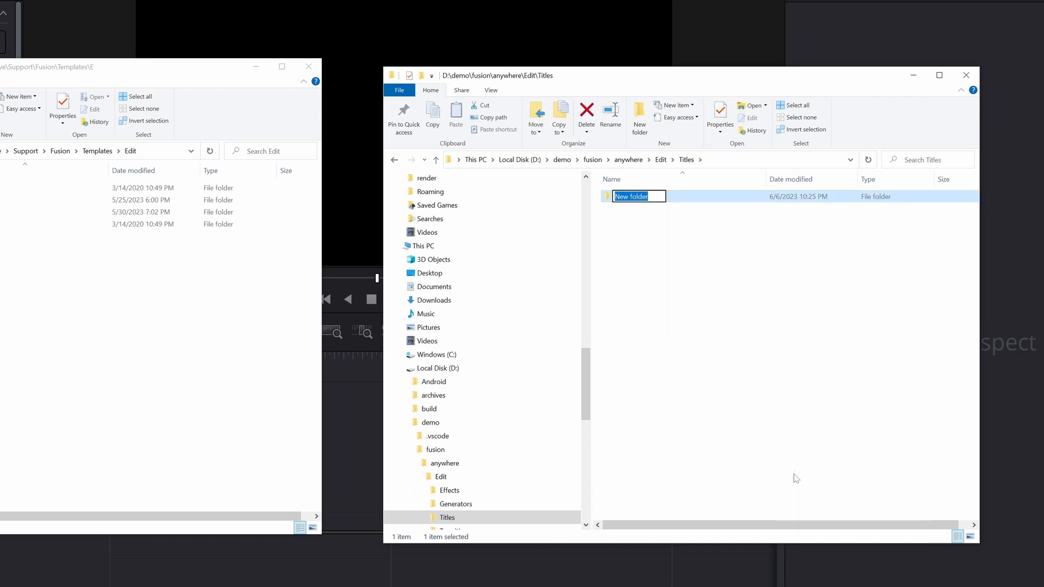
pyautogui.write('Socratica')
pyautogui.press('Return')
pyautogui.click(726, 325)
# Step: Create a folder named Demo inside Titles\Socratica and go back to the D:\demo\fusion folder
pyautogui.doubleClick(631, 196)
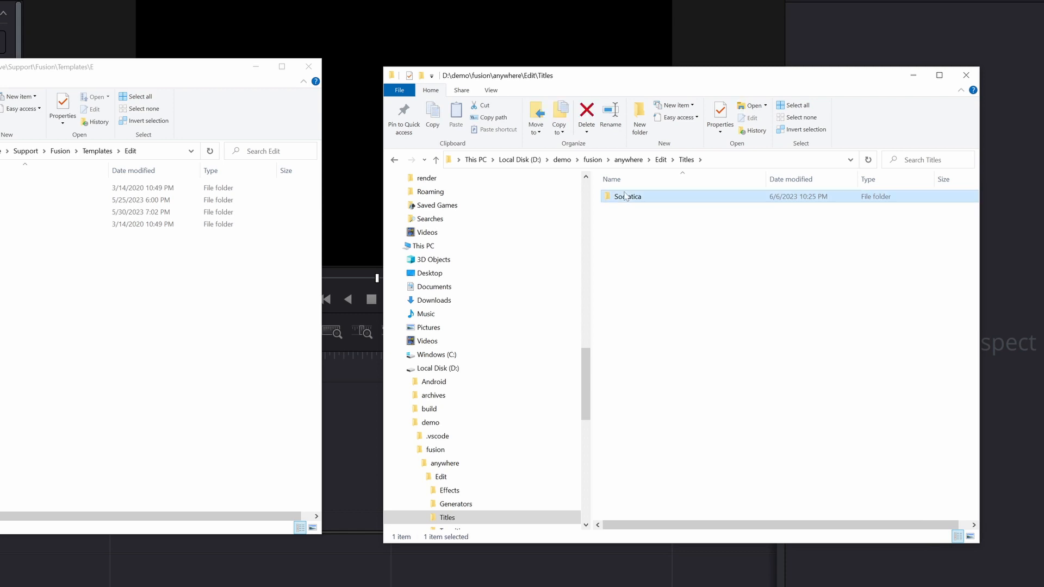
pyautogui.rightClick(651, 328)
pyautogui.moveTo(723, 503)
pyautogui.click(799, 502)
pyautogui.write('D')
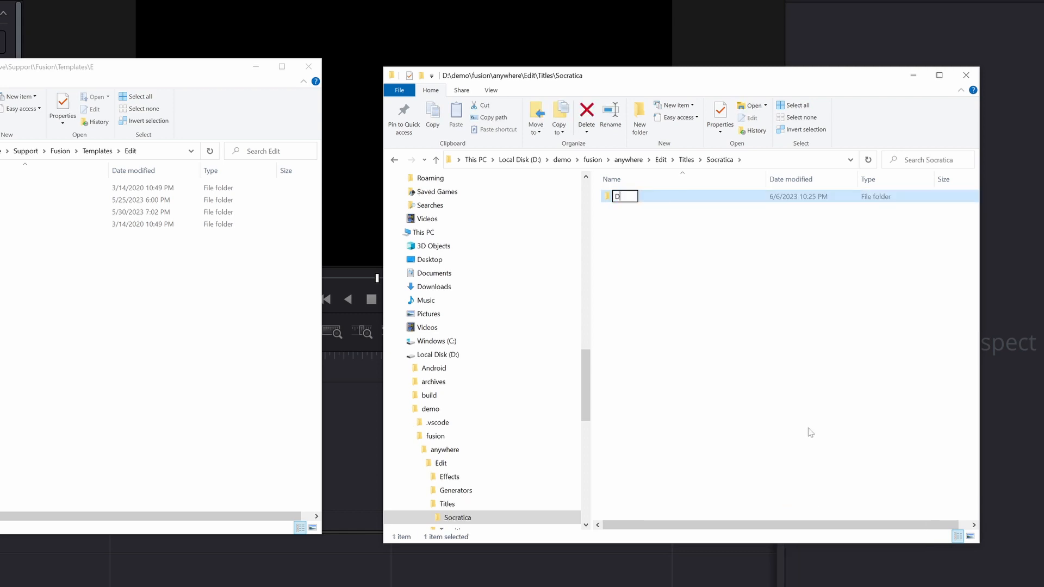
pyautogui.write('emo')
pyautogui.press('Return')
pyautogui.click(810, 433)
pyautogui.click(599, 163)
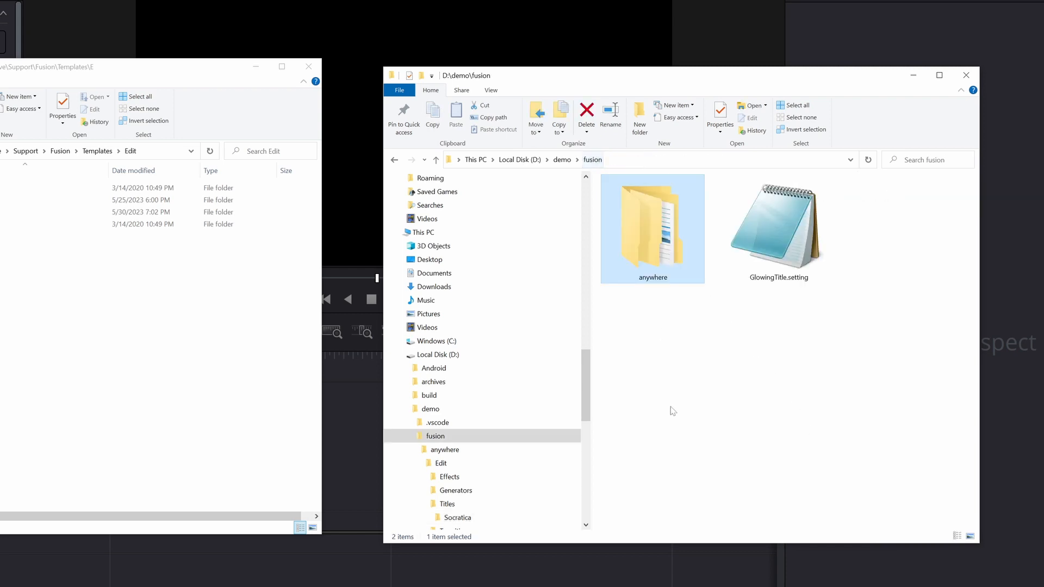
# Step: Copy GlowingTitle.setting from the fusion folder into anywhere\Edit\Titles\Socratica\Demo
pyautogui.click(787, 223)
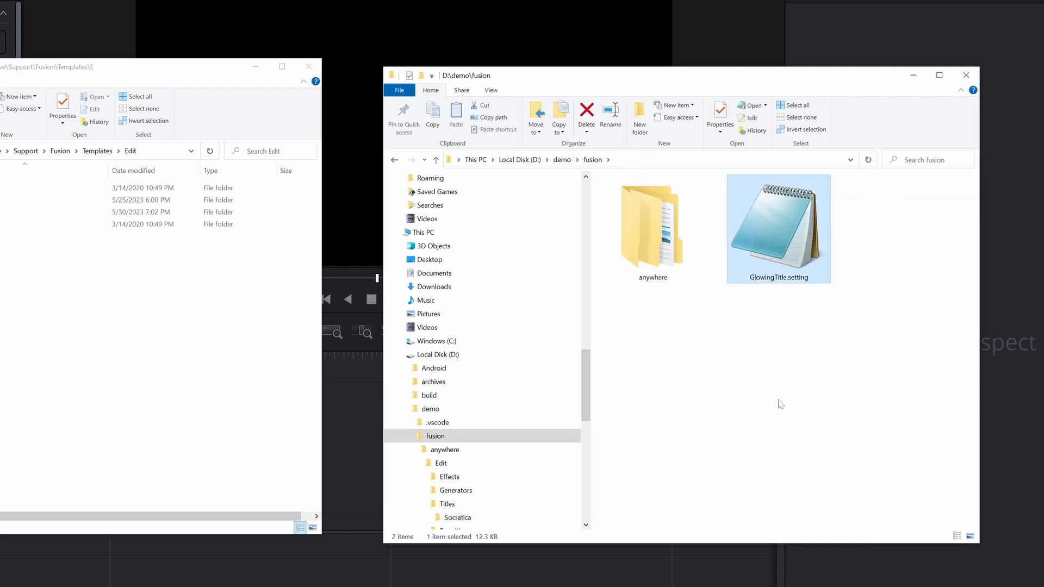
pyautogui.doubleClick(672, 263)
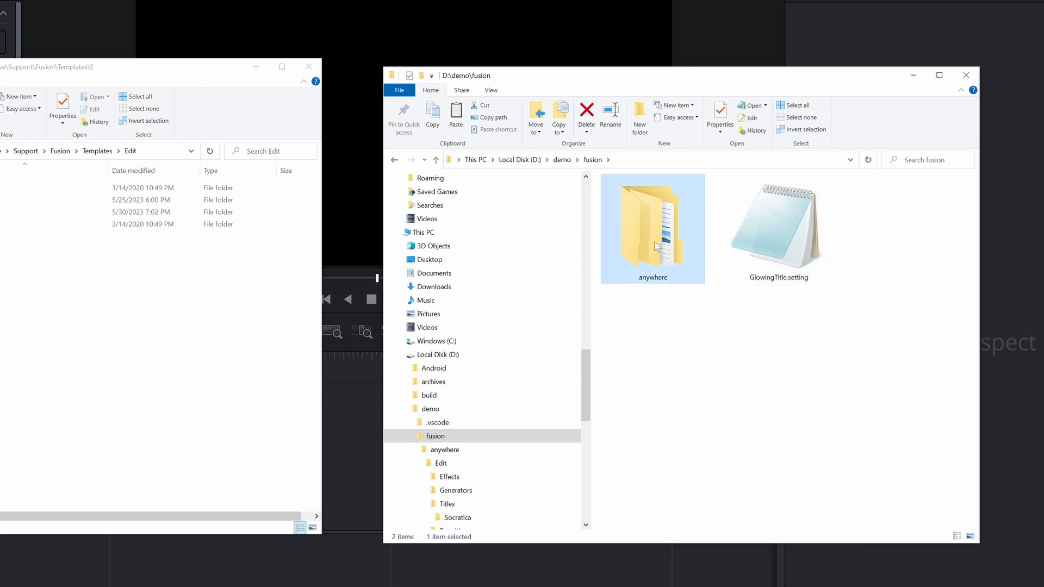
pyautogui.doubleClick(635, 197)
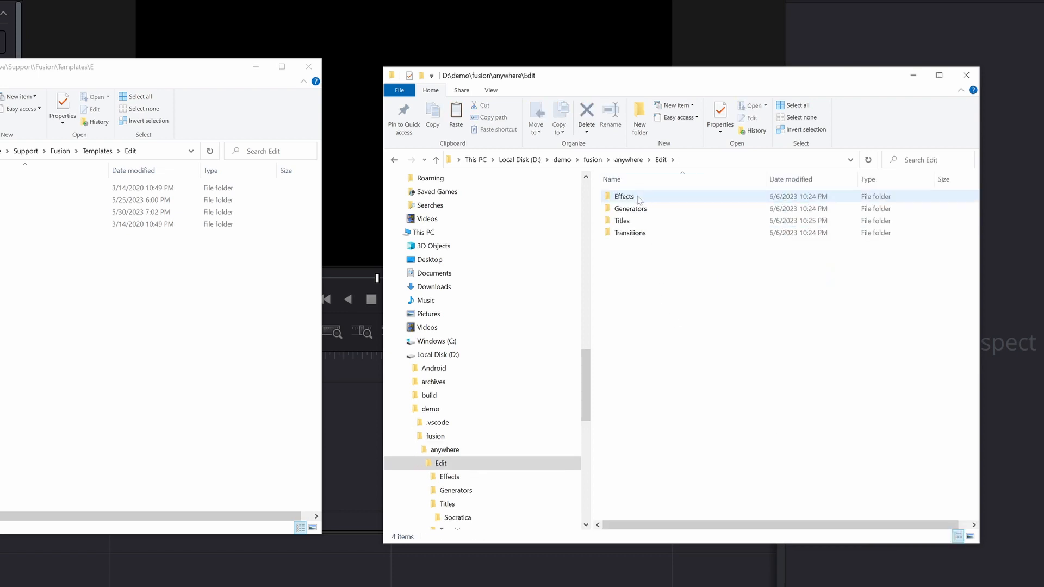
pyautogui.doubleClick(639, 223)
pyautogui.doubleClick(650, 194)
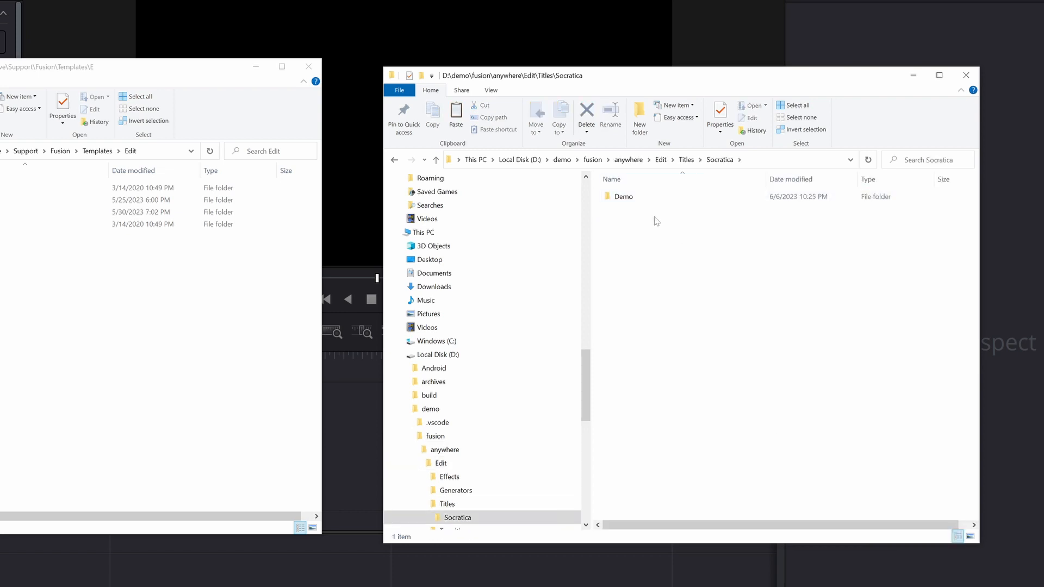
pyautogui.doubleClick(643, 196)
pyautogui.hotkey('ctrl', 'v')
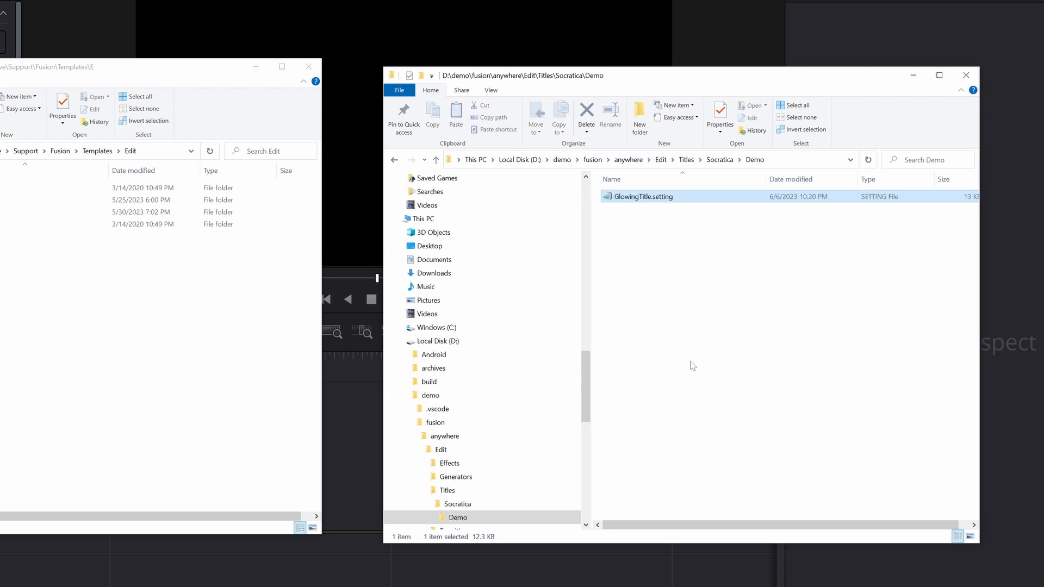
pyautogui.click(692, 362)
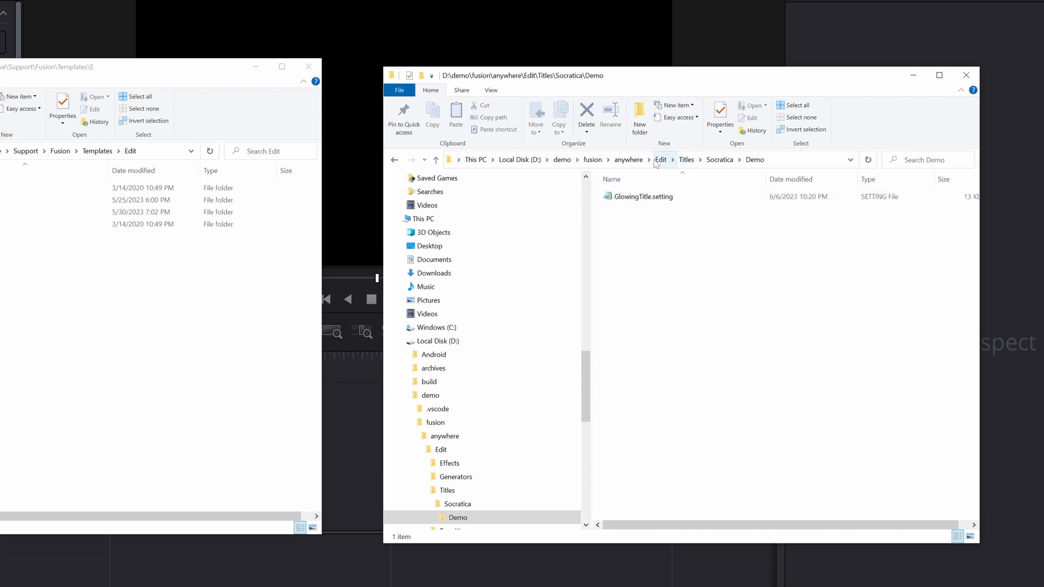
# Step: Go back to the anywhere folder and try to compress its Edit and Fusion folders together into one zip archive
pyautogui.click(629, 159)
pyautogui.click(629, 221)
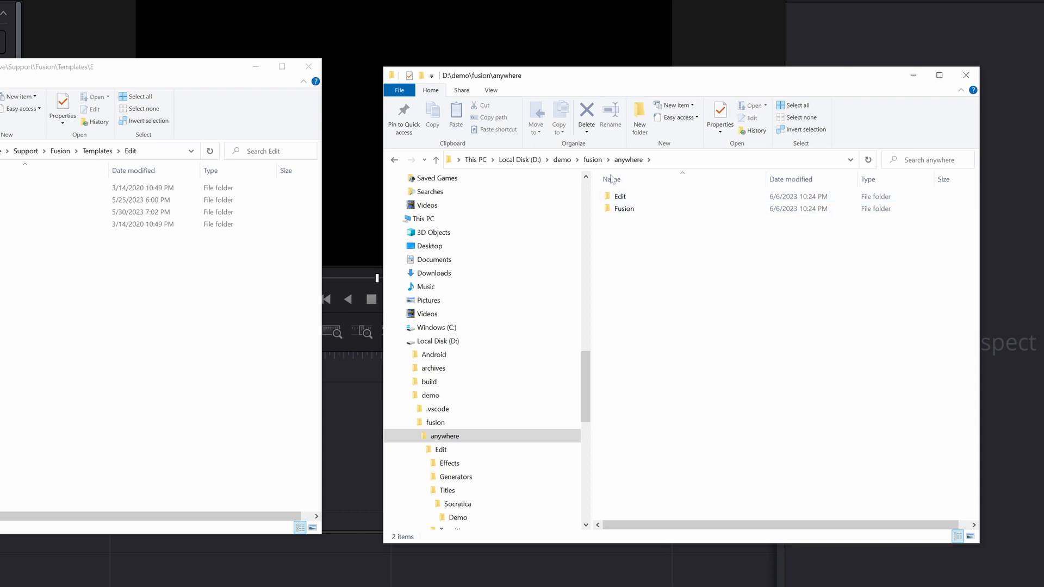
pyautogui.moveTo(632, 324); pyautogui.dragTo(641, 200)
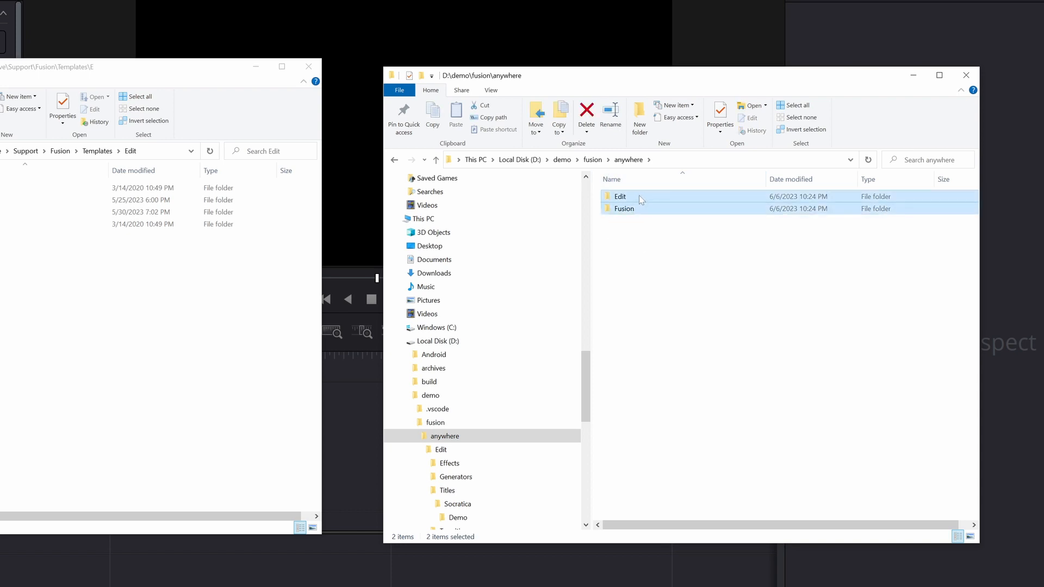
pyautogui.rightClick(638, 200)
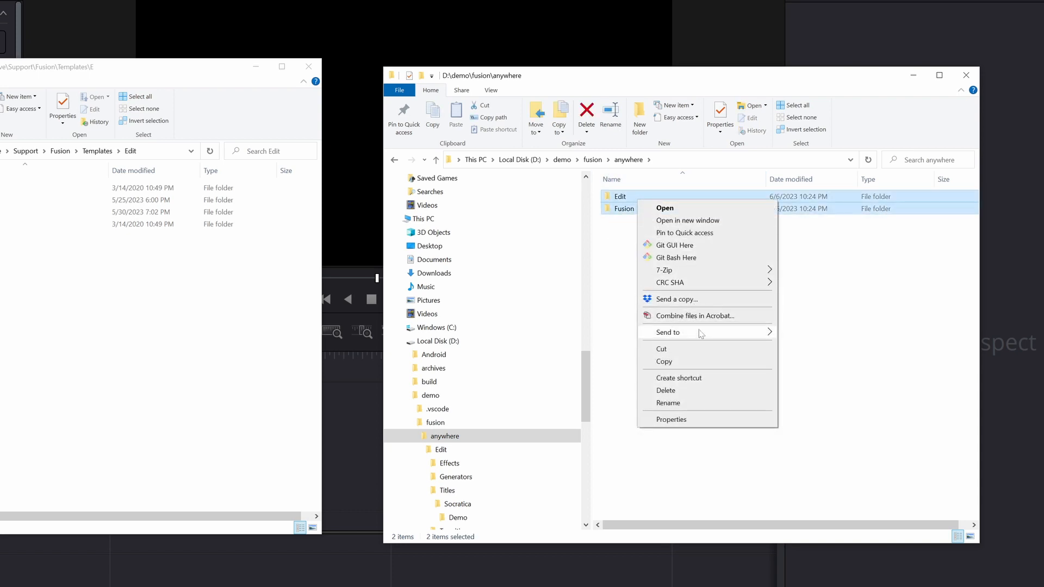
pyautogui.moveTo(702, 332)
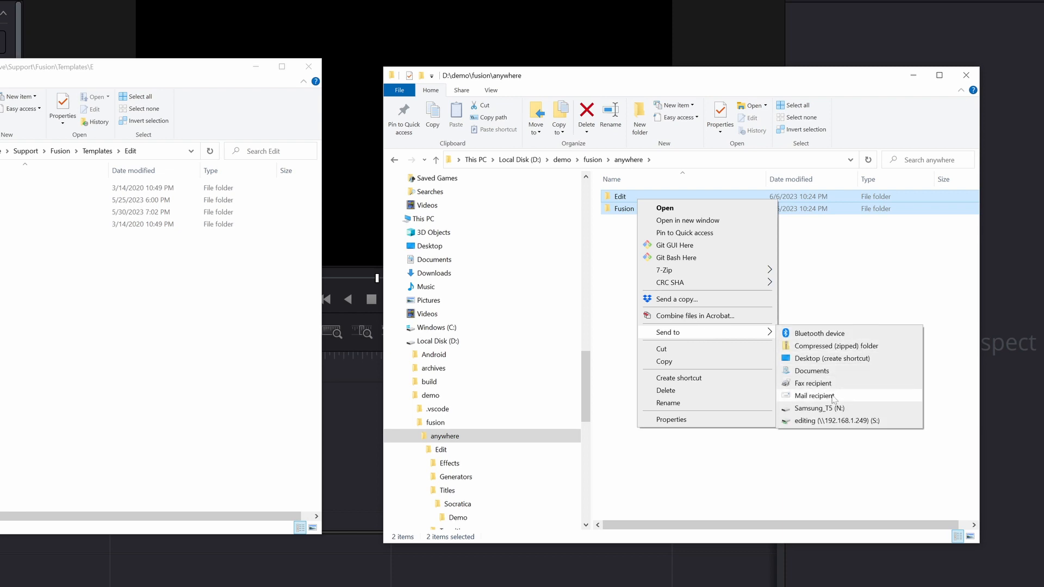
pyautogui.click(841, 348)
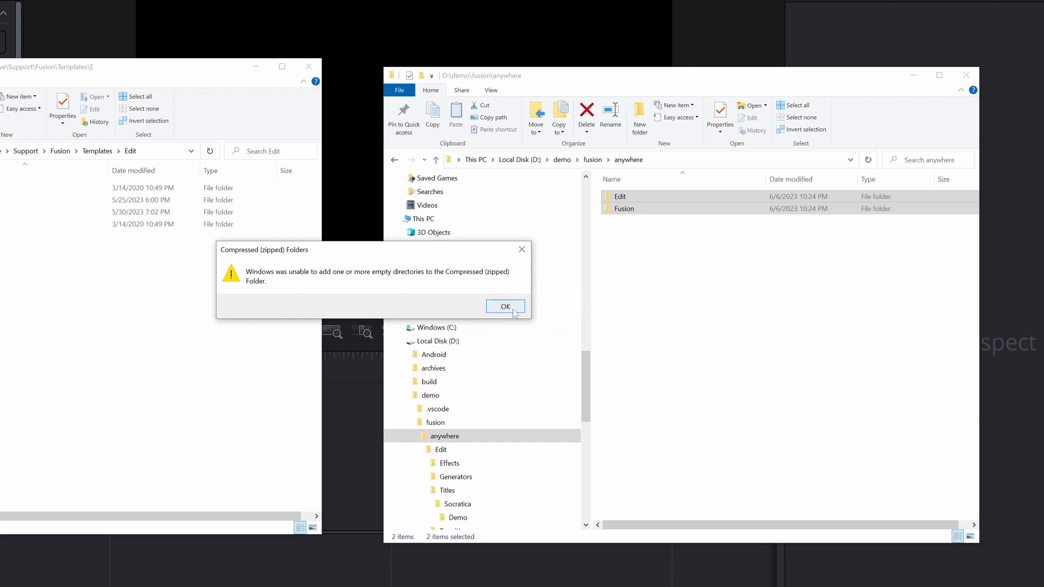
pyautogui.click(513, 310)
# Step: Delete Edit.zip and the Fusion folder from the anywhere folder
pyautogui.click(642, 293)
pyautogui.click(634, 224)
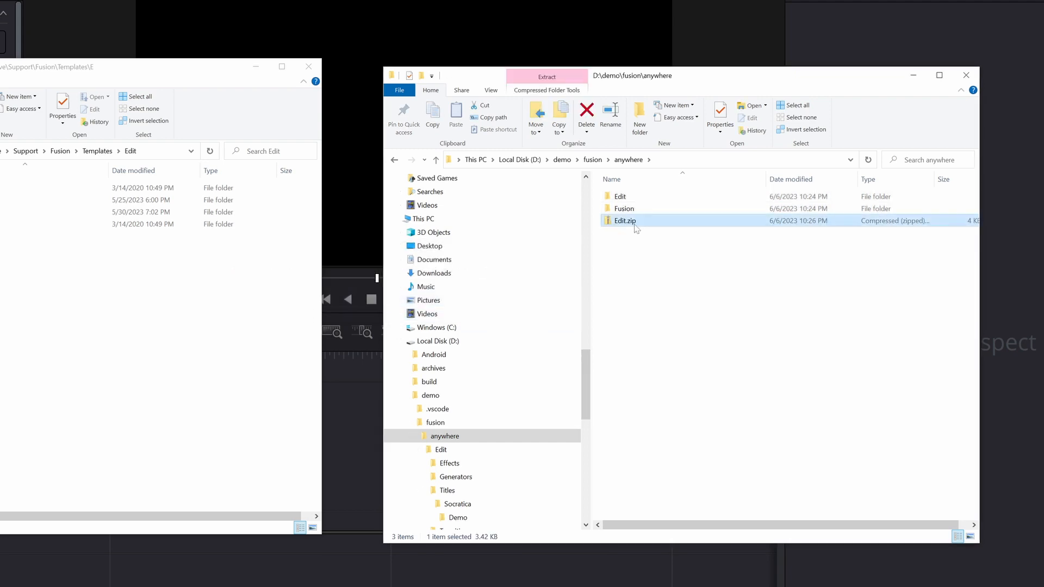
pyautogui.press('Delete')
pyautogui.doubleClick(633, 211)
pyautogui.press('BackSpace')
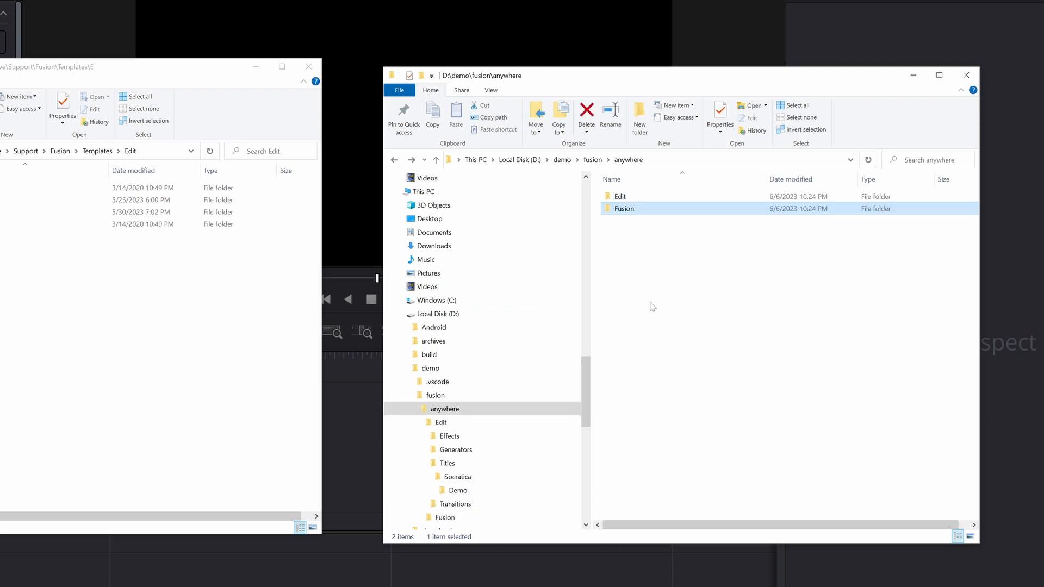
pyautogui.press('Delete')
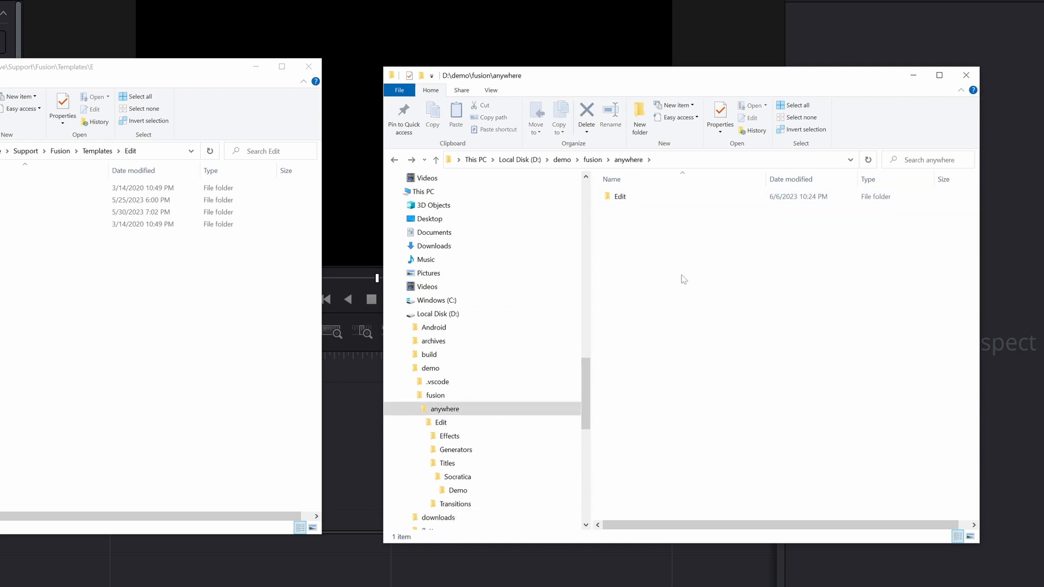
# Step: Compress the Edit folder alone into a zip archive named MacroDemo.zip
pyautogui.doubleClick(620, 197)
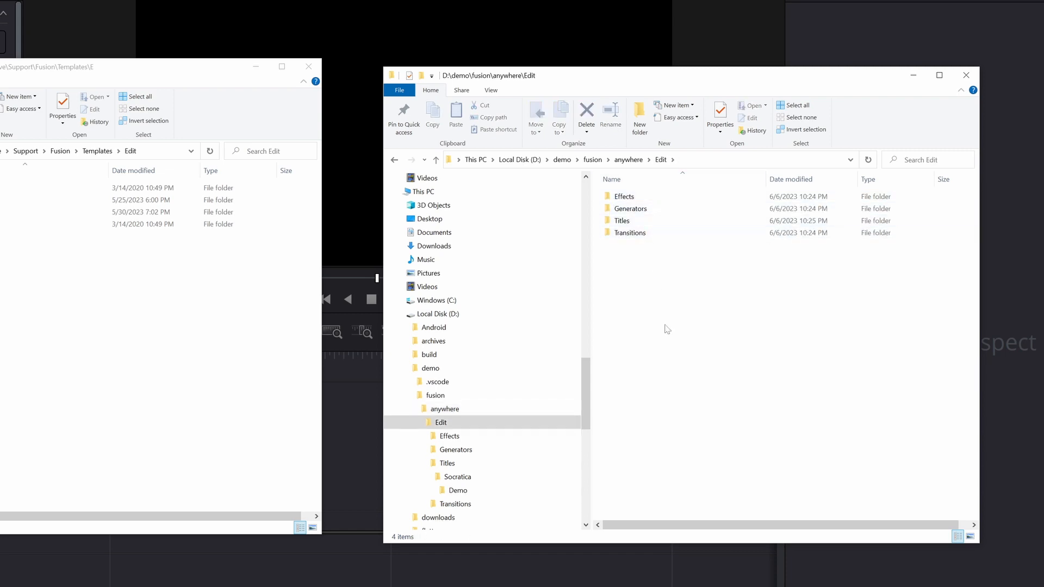
pyautogui.press('BackSpace')
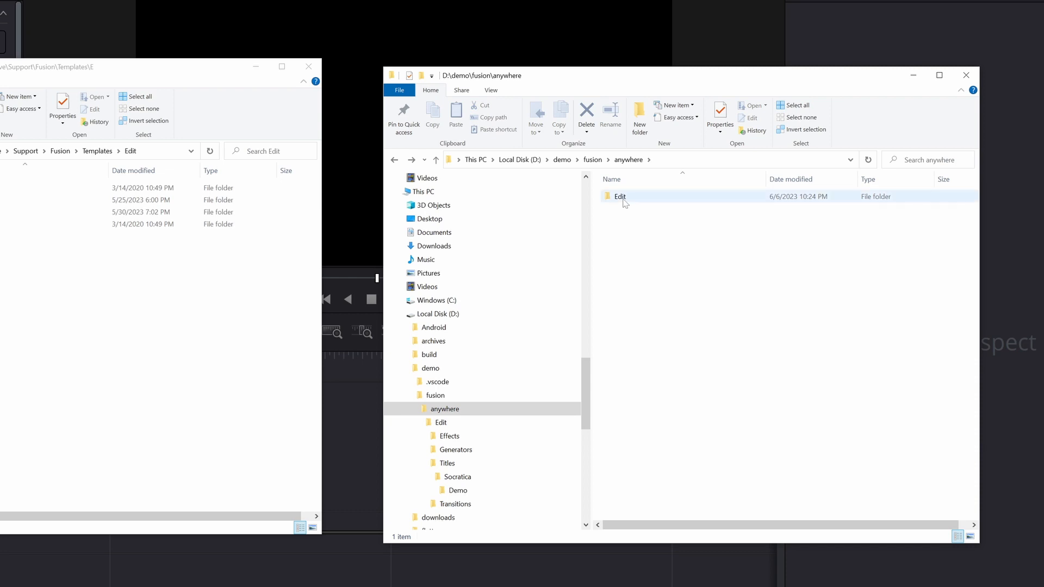
pyautogui.rightClick(624, 200)
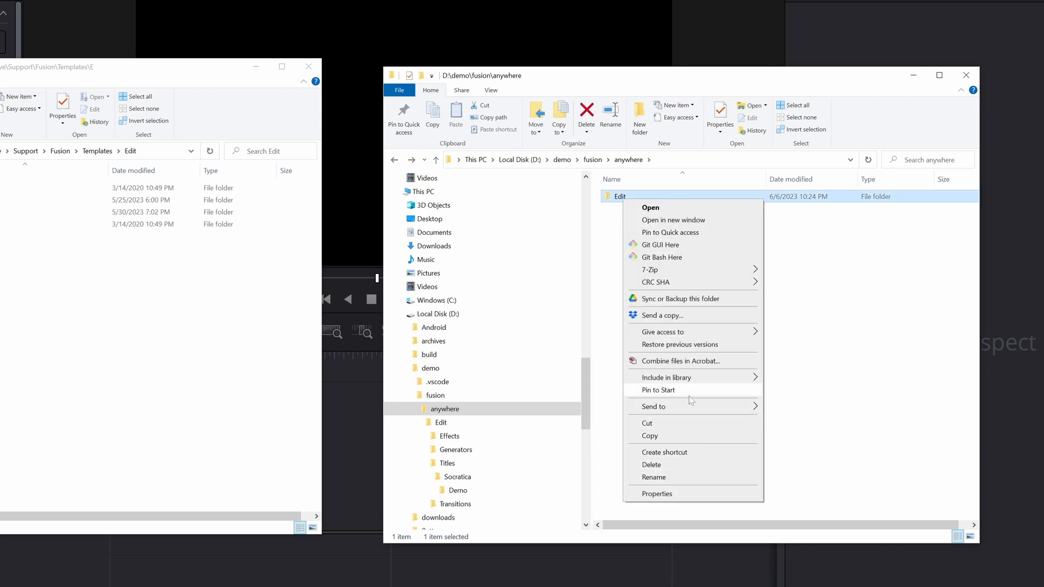
pyautogui.moveTo(692, 406)
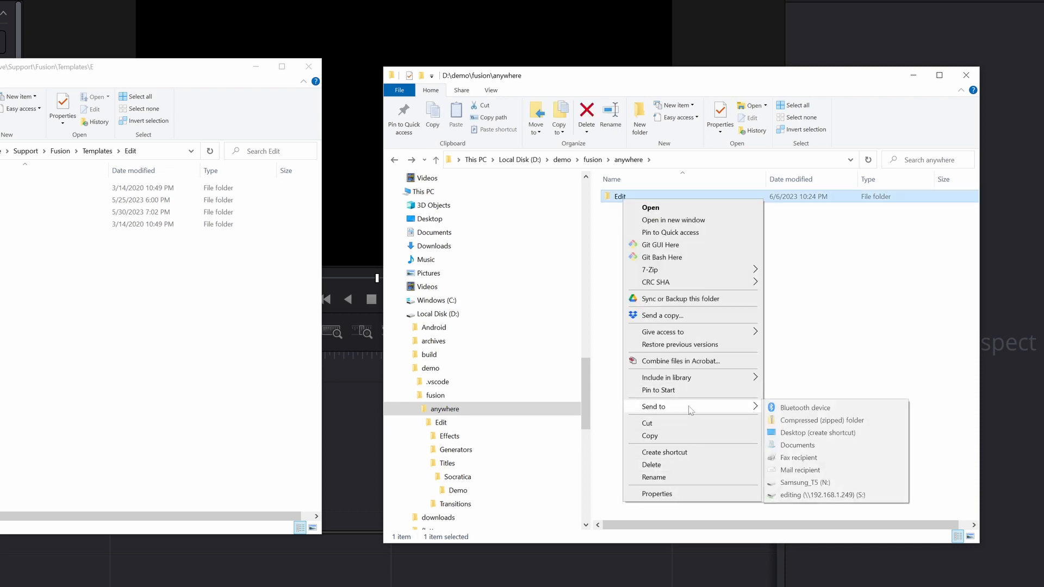
pyautogui.click(816, 421)
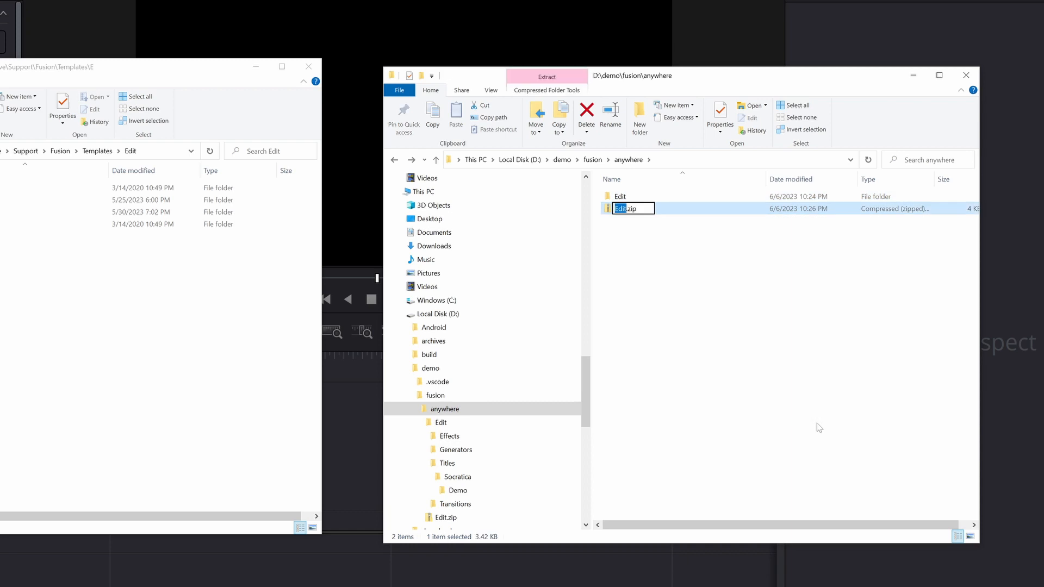
pyautogui.write('Macro')
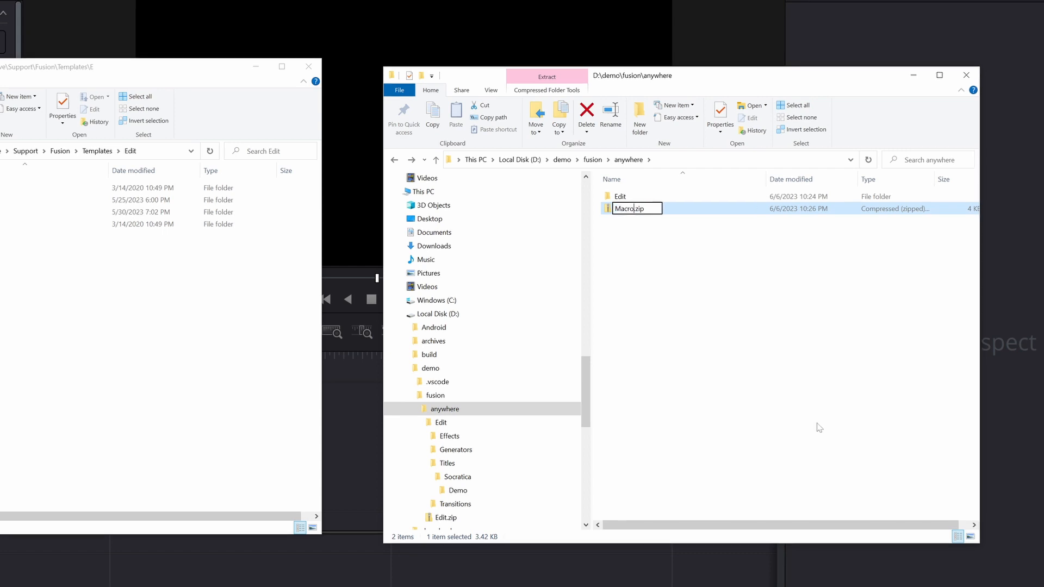
pyautogui.write('Demo')
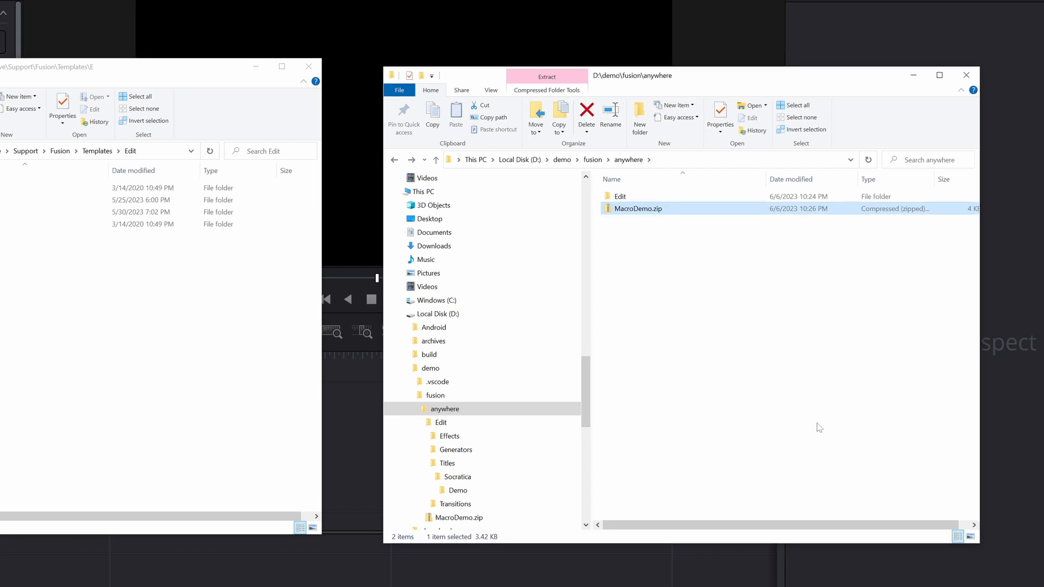
pyautogui.click(809, 423)
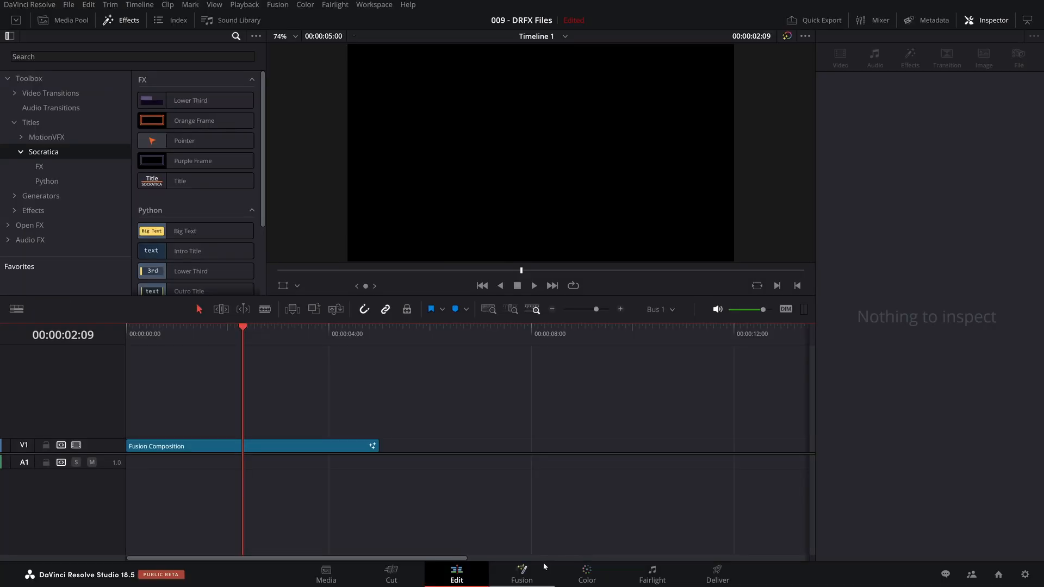
# Step: Switch to DaVinci Resolve's Fusion page and try to drop MacroDemo.zip from File Explorer onto the node area
pyautogui.click(522, 572)
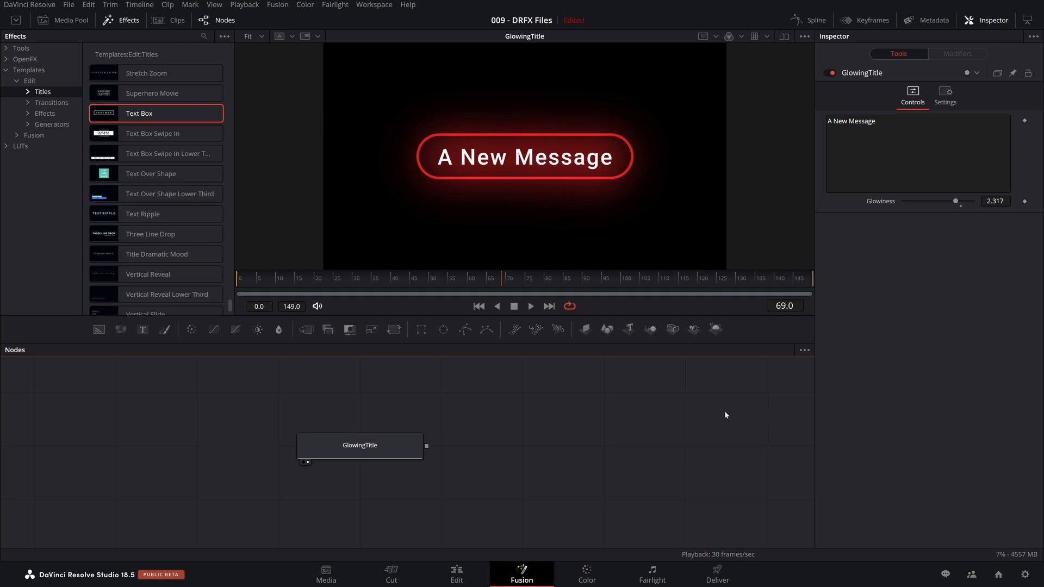
pyautogui.hotkey('alt', 'Tab')
pyautogui.moveTo(717, 220); pyautogui.dragTo(126, 455)
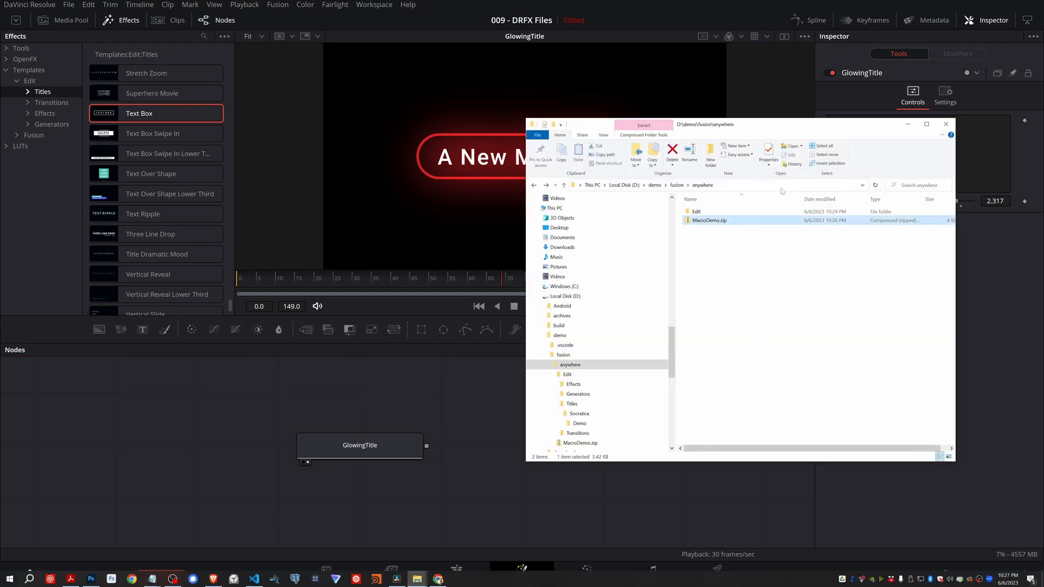
pyautogui.click(908, 125)
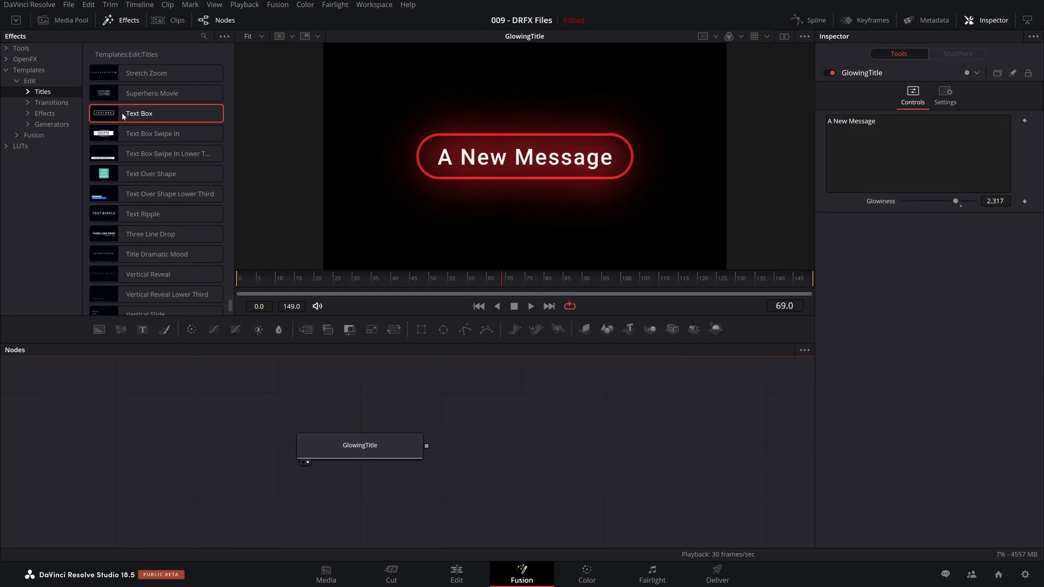
# Step: On the Edit page, examine which subcategories the Socratica titles category contains in the Effects library
pyautogui.click(463, 577)
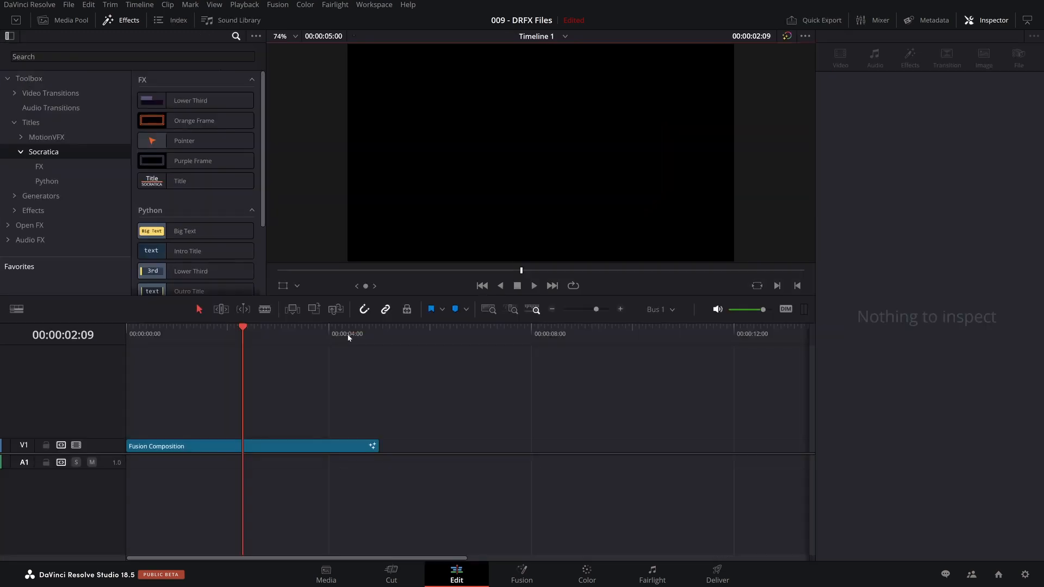
pyautogui.click(21, 153)
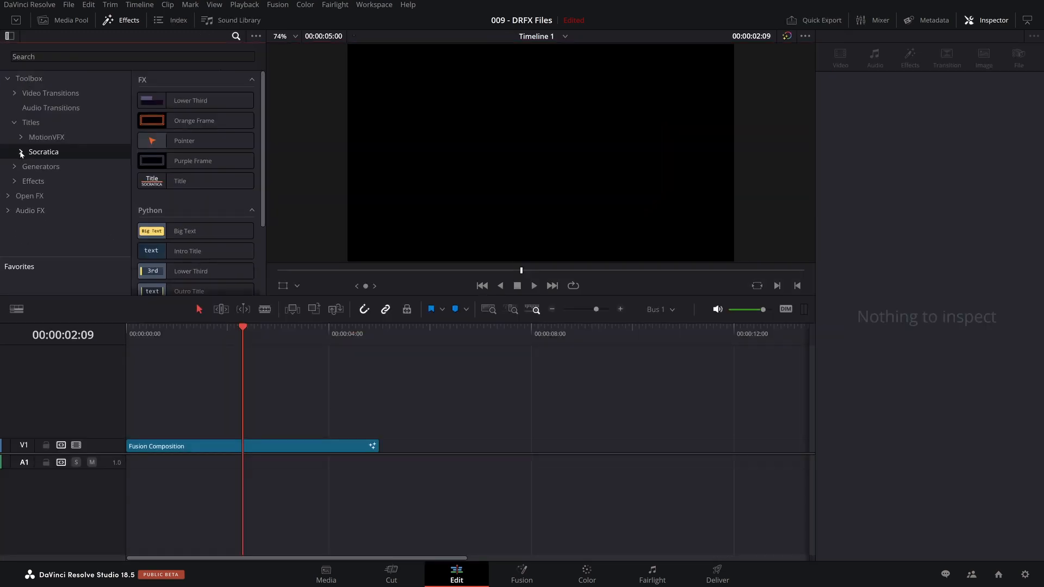
pyautogui.click(21, 153)
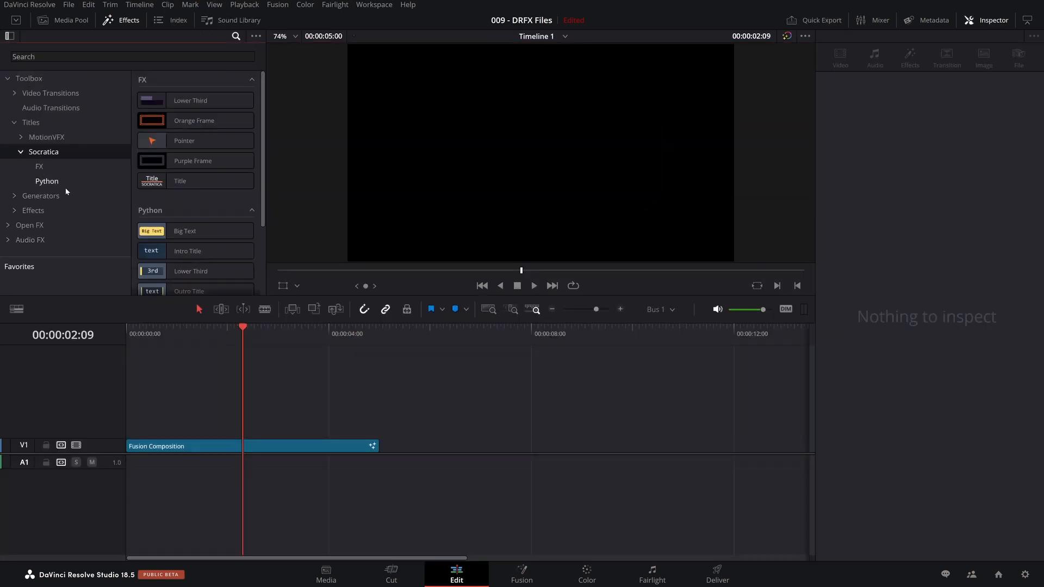
pyautogui.click(376, 404)
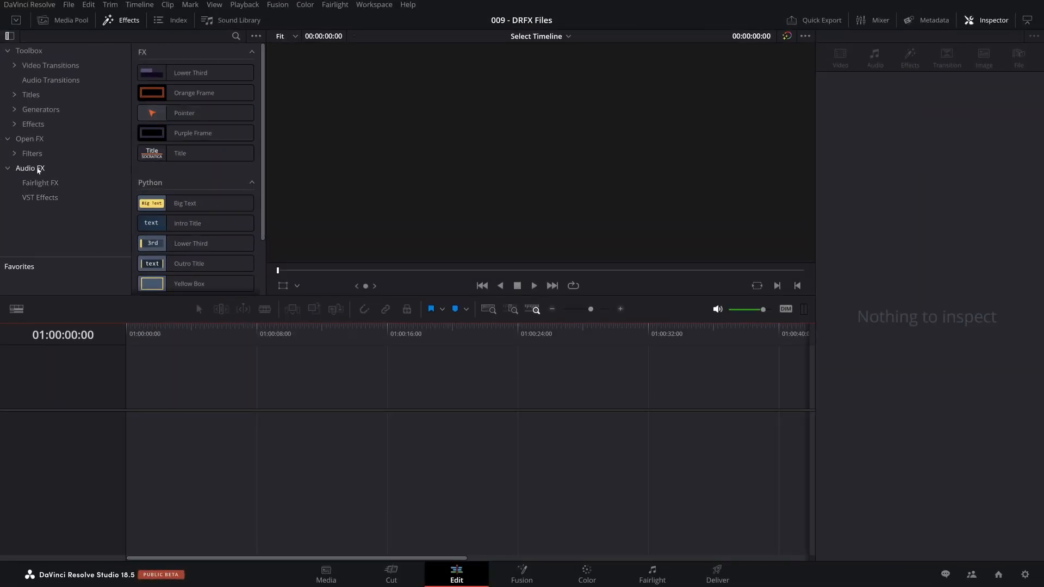
pyautogui.click(15, 96)
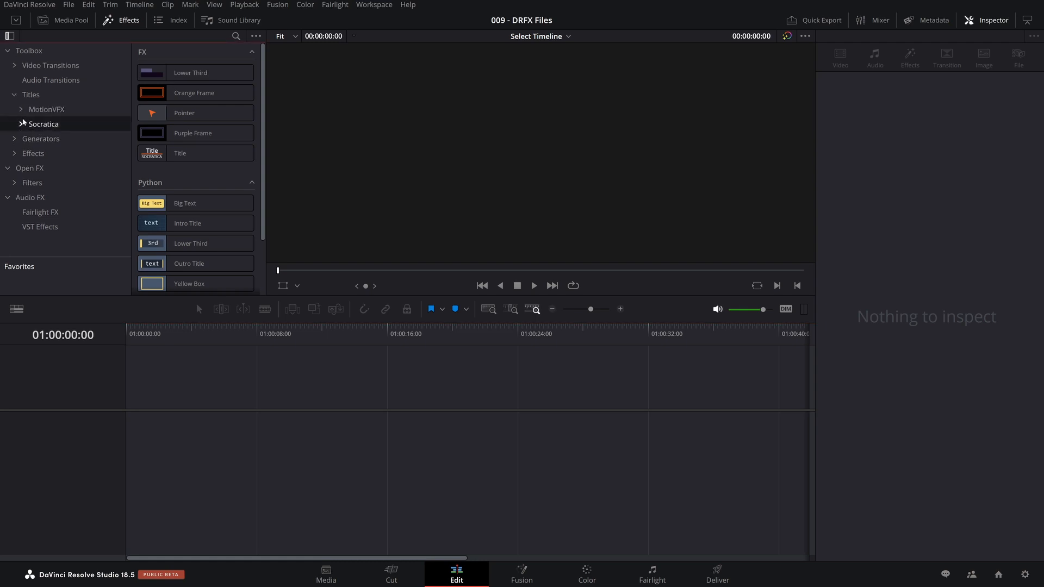
pyautogui.click(21, 124)
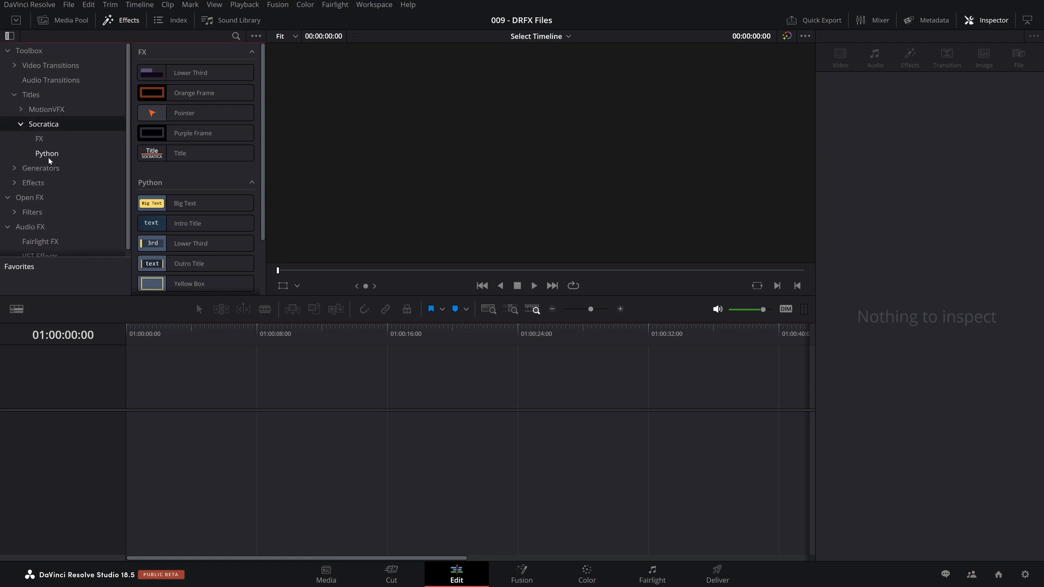
pyautogui.click(21, 124)
pyautogui.click(15, 95)
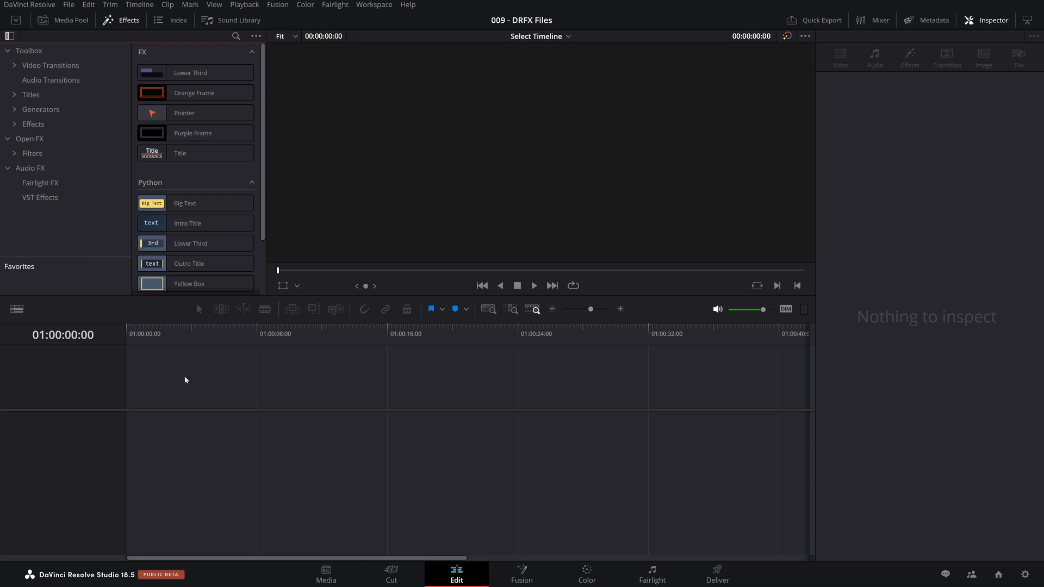
# Step: Switch to File Explorer and rename MacroDemo.zip in the anywhere folder to MacroDemo.drfx, accepting the extension change
pyautogui.hotkey('alt', 'Tab')
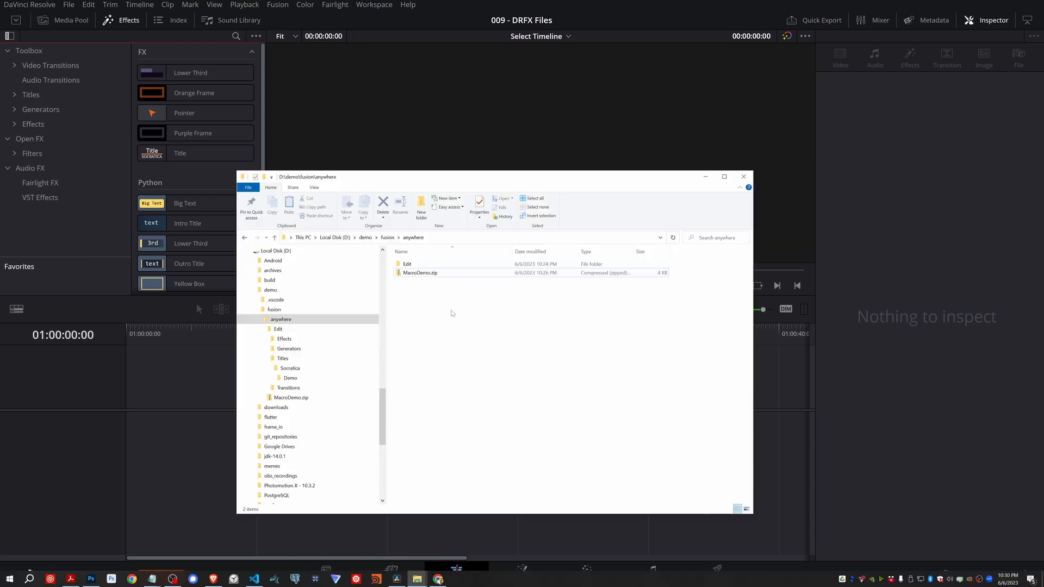
pyautogui.click(430, 273)
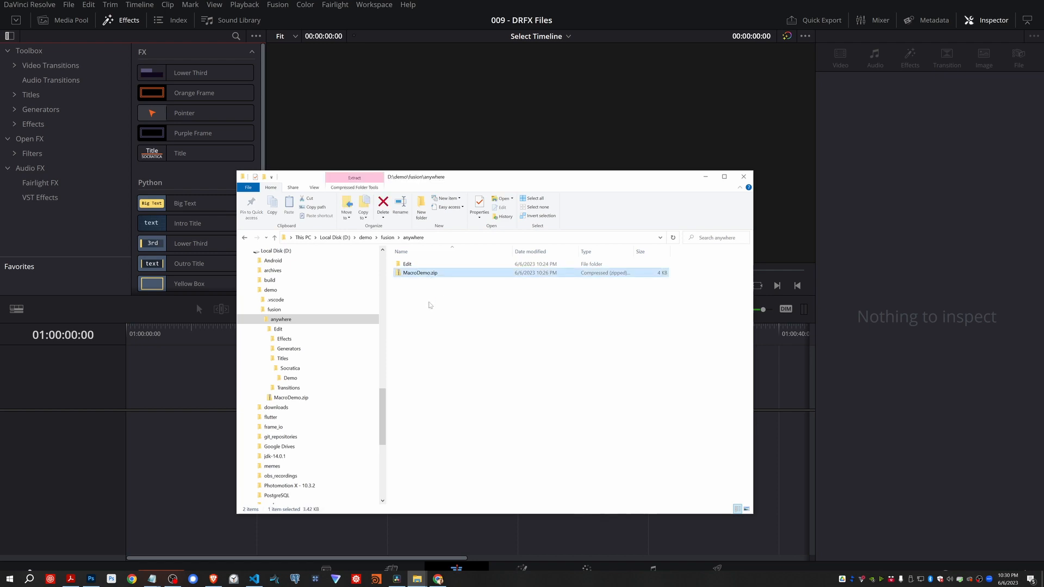
pyautogui.click(445, 325)
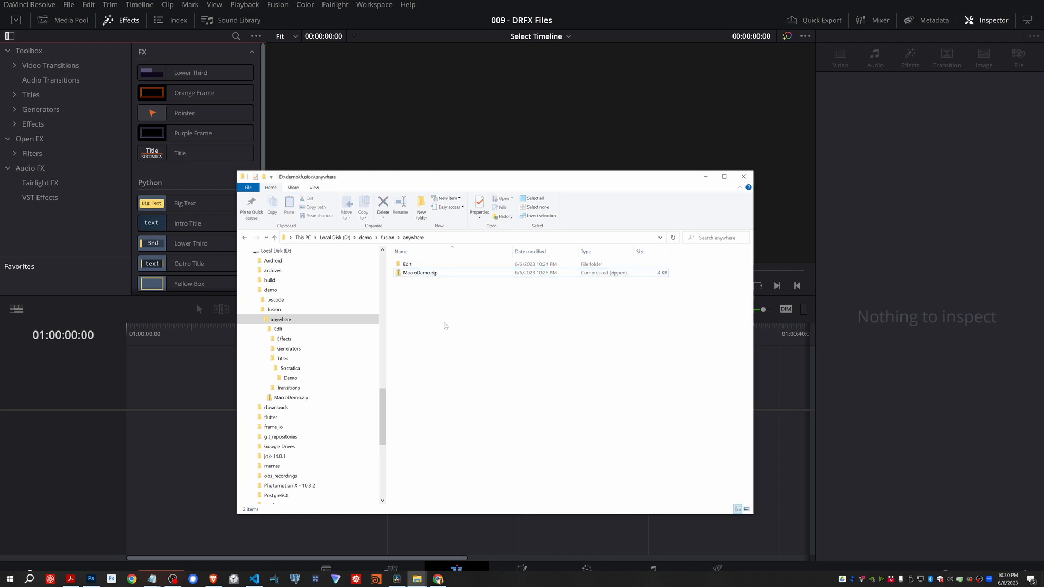
pyautogui.click(435, 273)
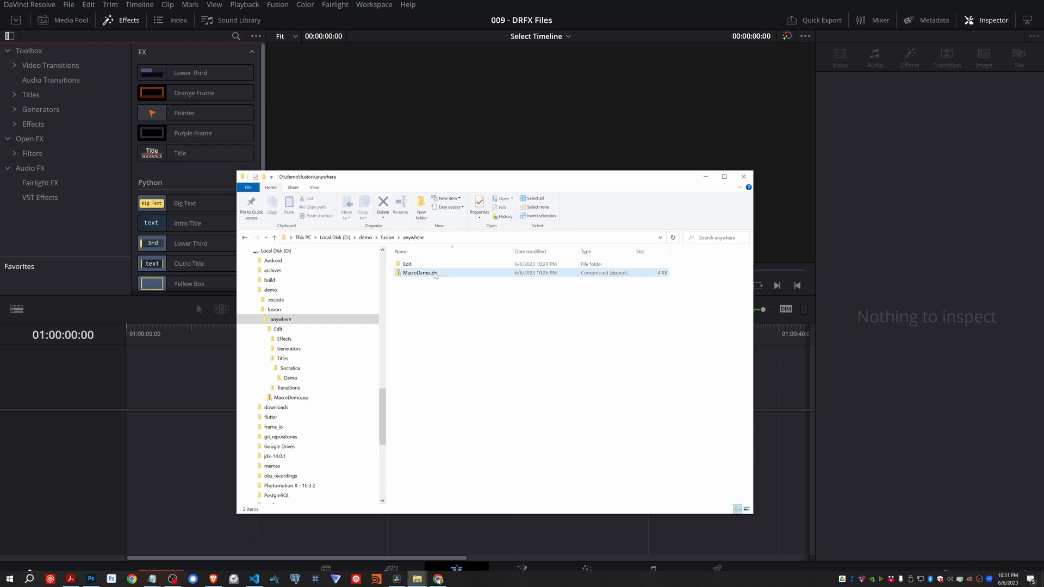
pyautogui.rightClick(436, 275)
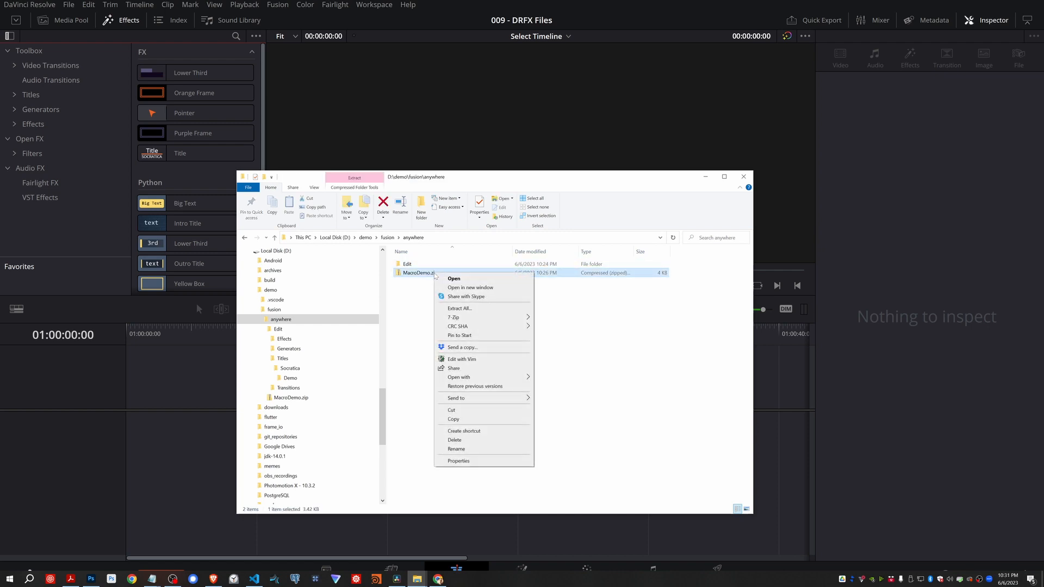
pyautogui.click(483, 450)
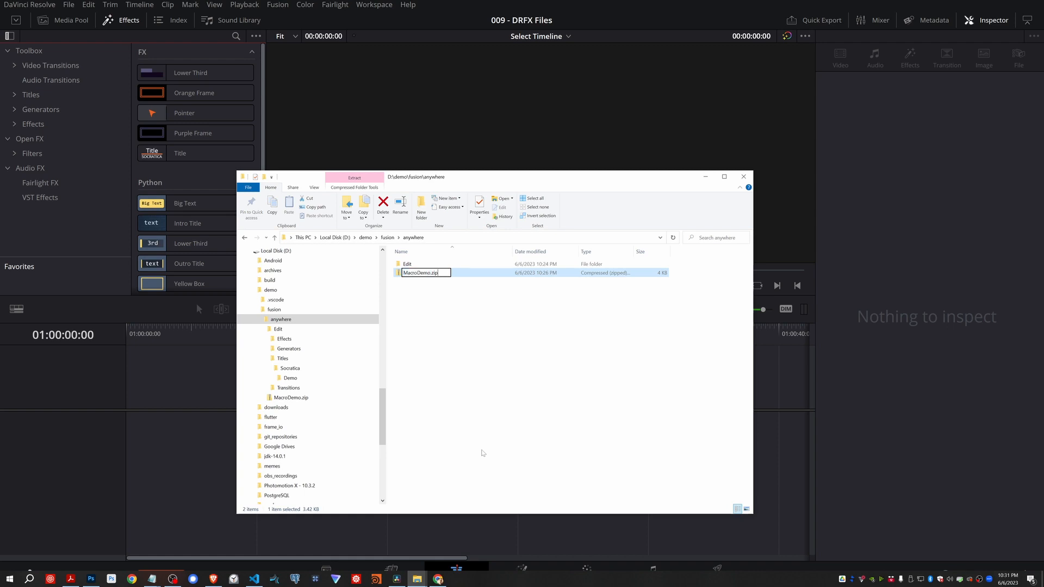
pyautogui.write('drfx')
pyautogui.press('Return')
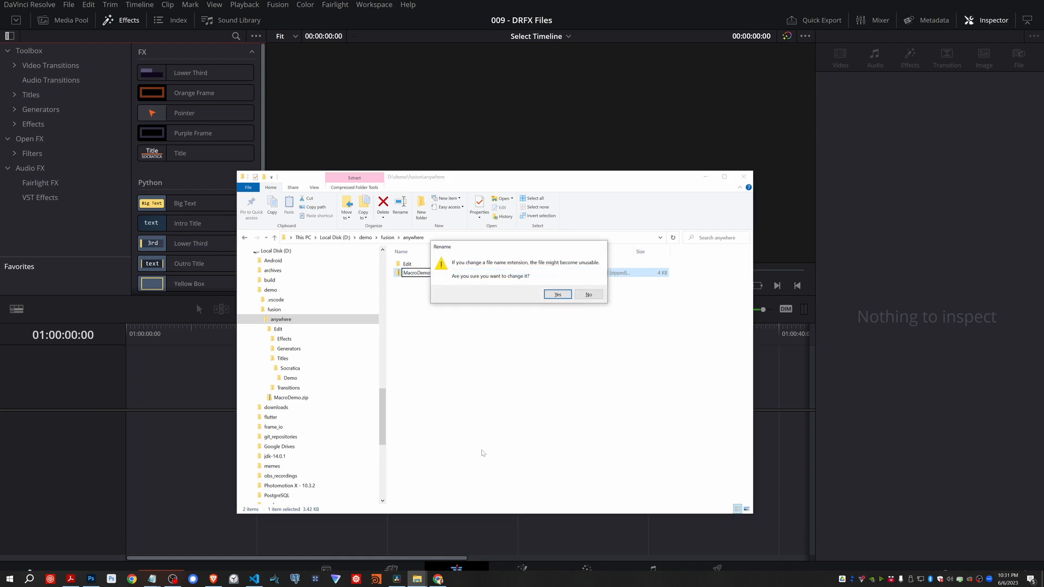
pyautogui.click(565, 294)
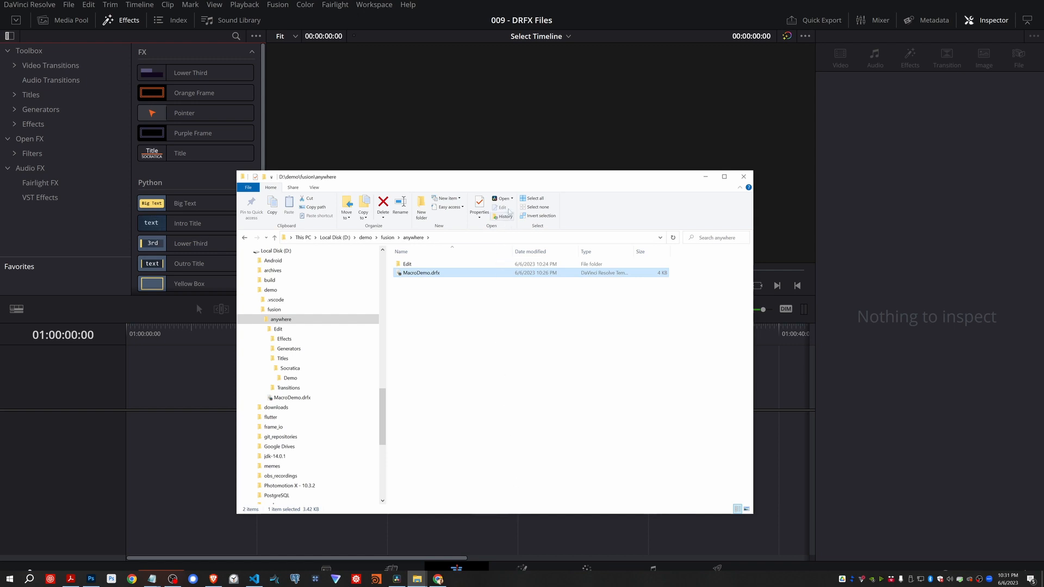
# Step: Drop MacroDemo.drfx from File Explorer onto the node area of DaVinci Resolve's Fusion page and install the template bundle
pyautogui.moveTo(523, 177); pyautogui.dragTo(679, 144)
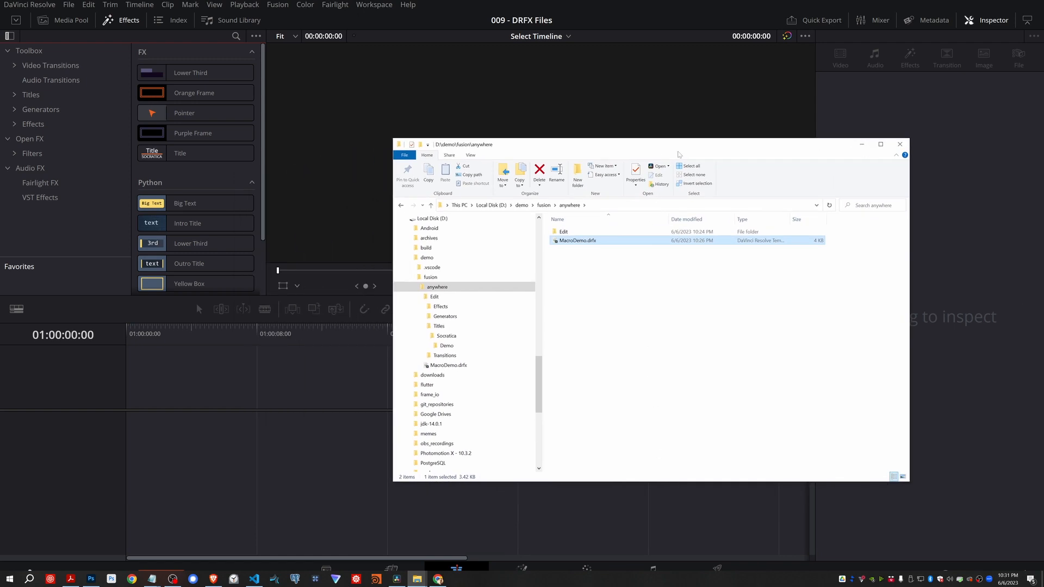
pyautogui.click(523, 568)
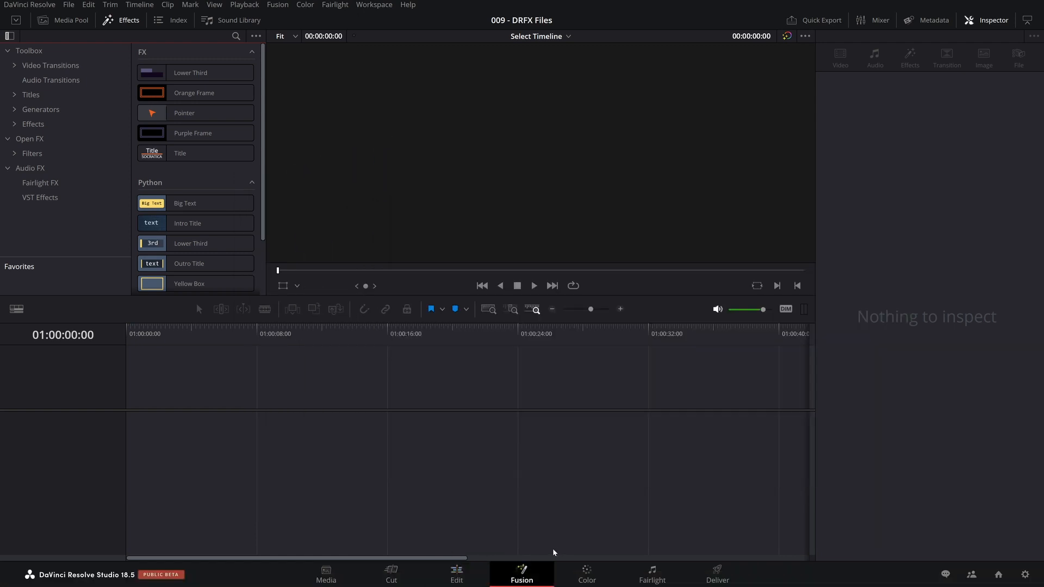
pyautogui.hotkey('alt', 'Tab')
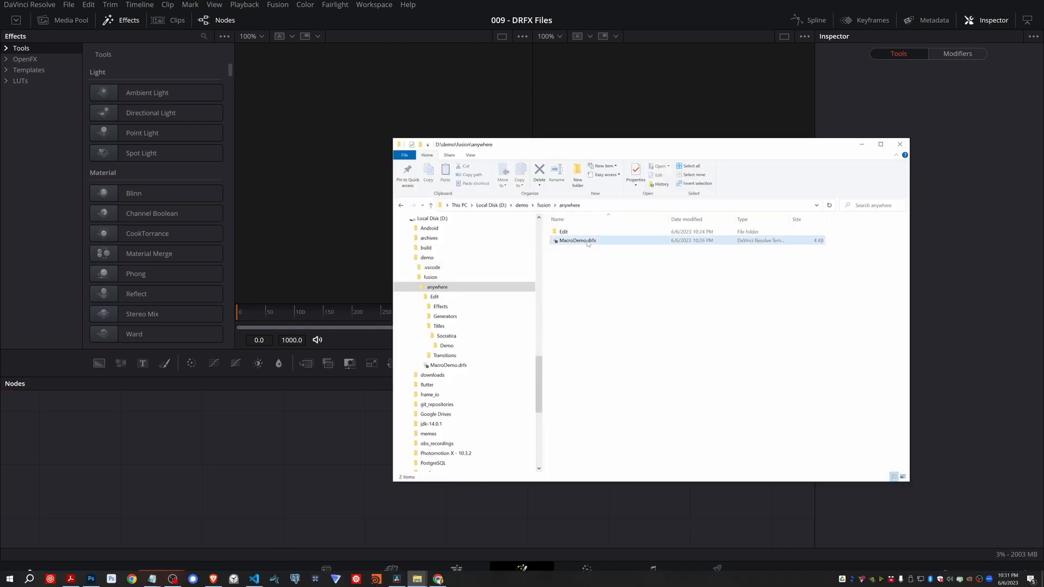
pyautogui.moveTo(588, 244); pyautogui.dragTo(259, 483)
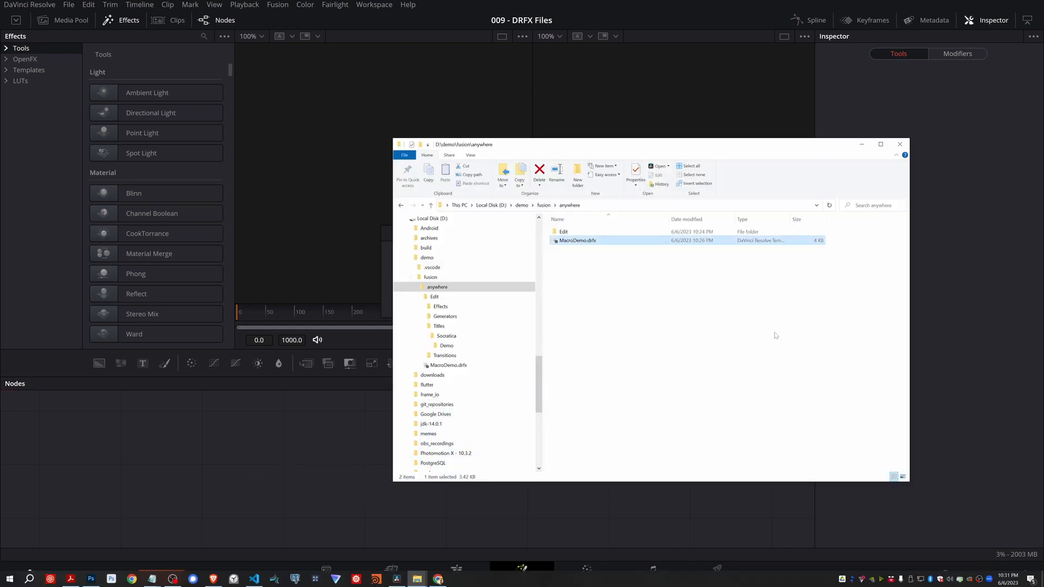
pyautogui.click(862, 144)
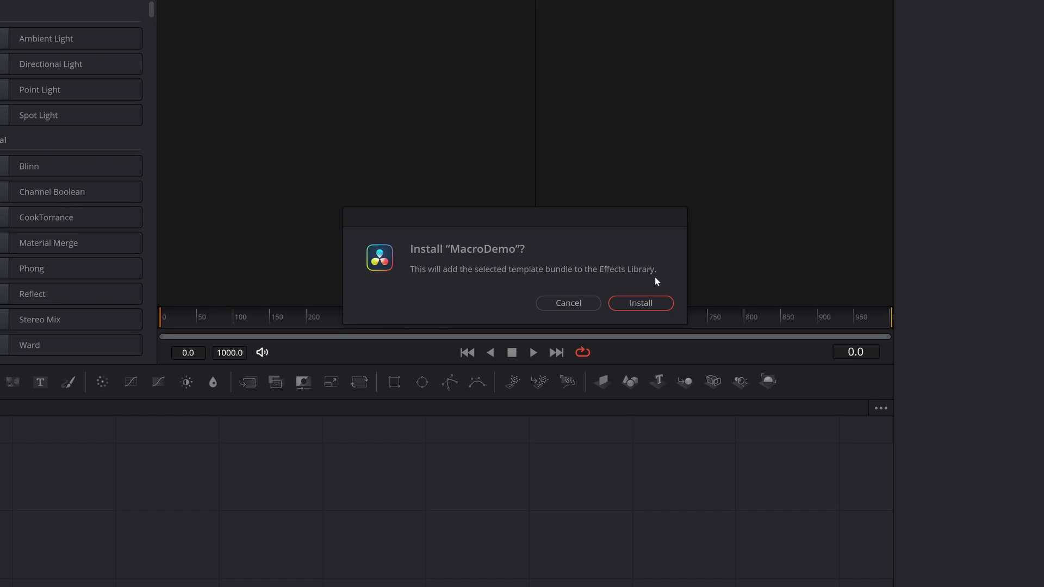
pyautogui.click(641, 303)
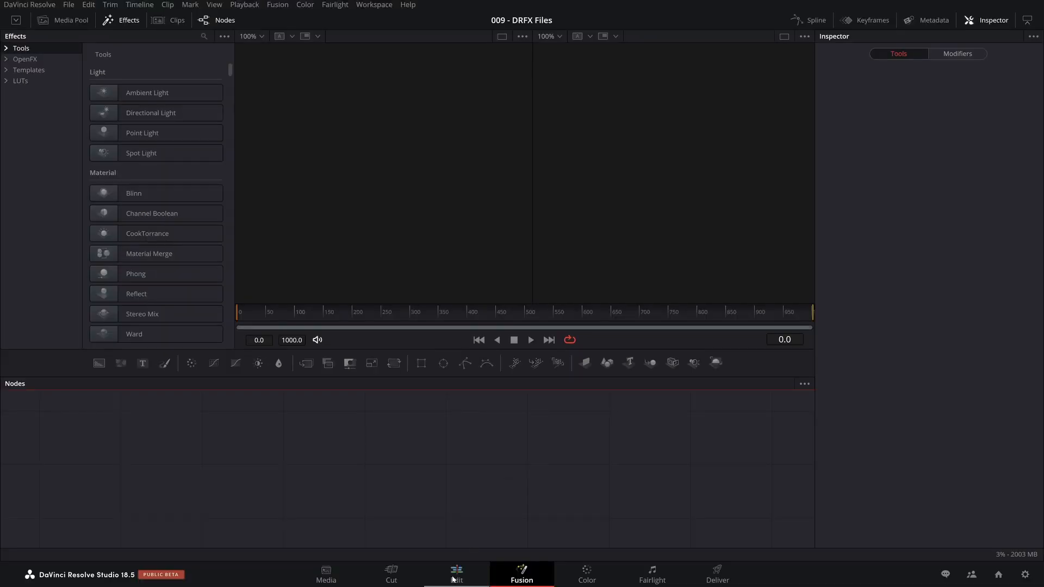
# Step: On the Edit page, add the GlowingTitle from the Socratica Demo titles at the start of a new timeline
pyautogui.click(456, 577)
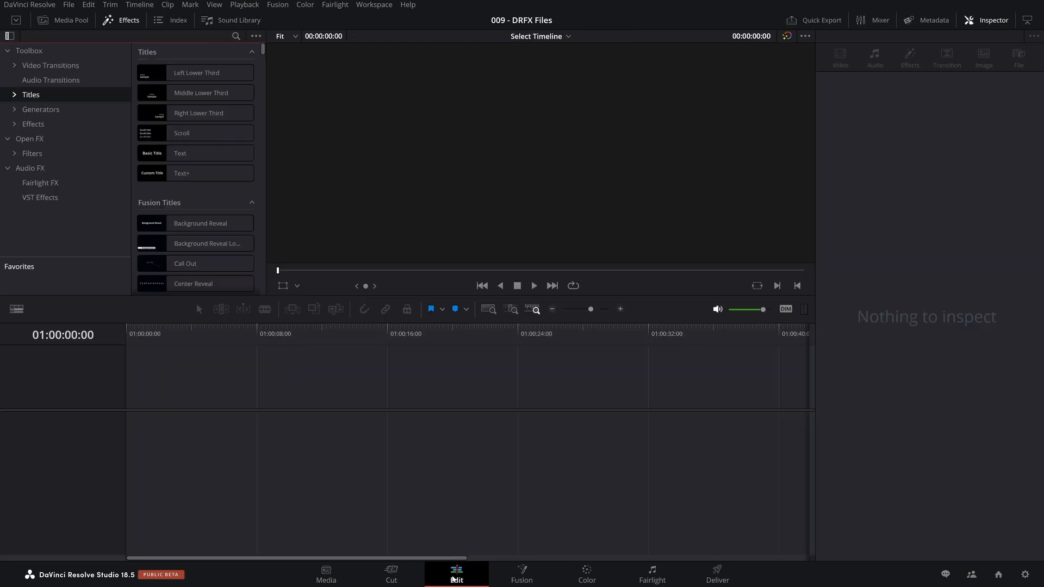
pyautogui.click(15, 96)
pyautogui.click(20, 125)
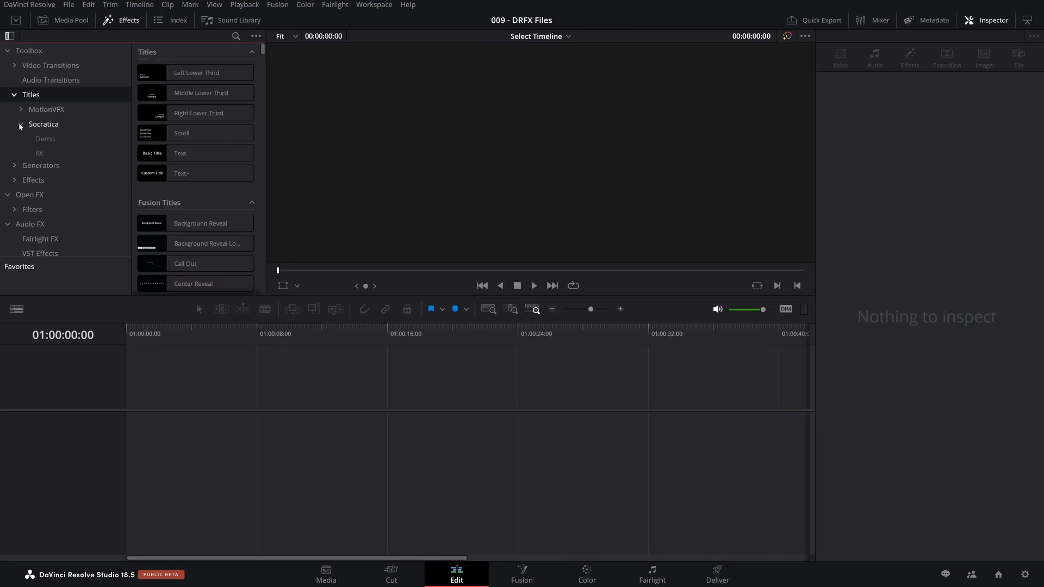
pyautogui.click(40, 139)
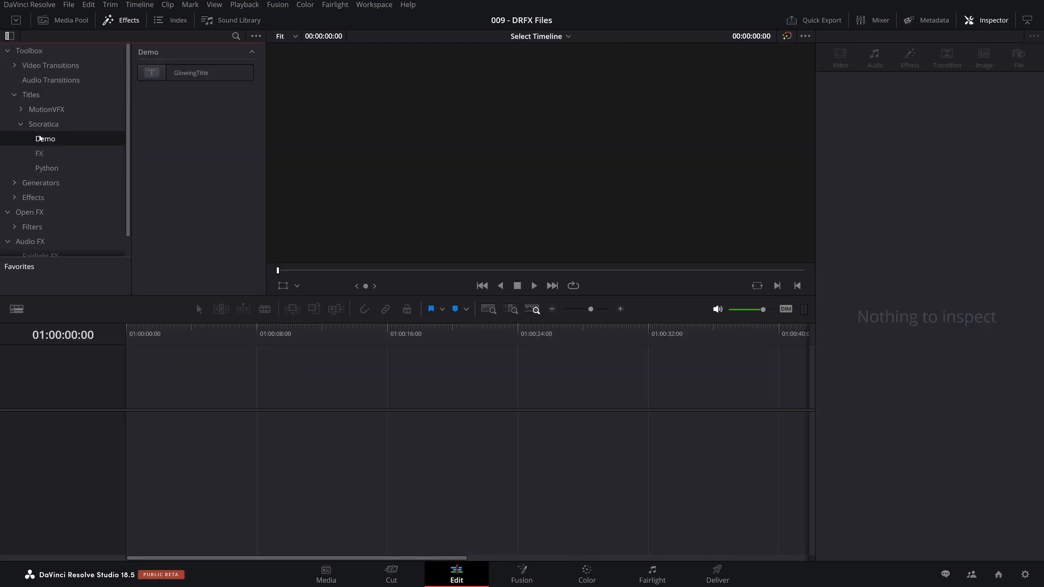
pyautogui.click(182, 74)
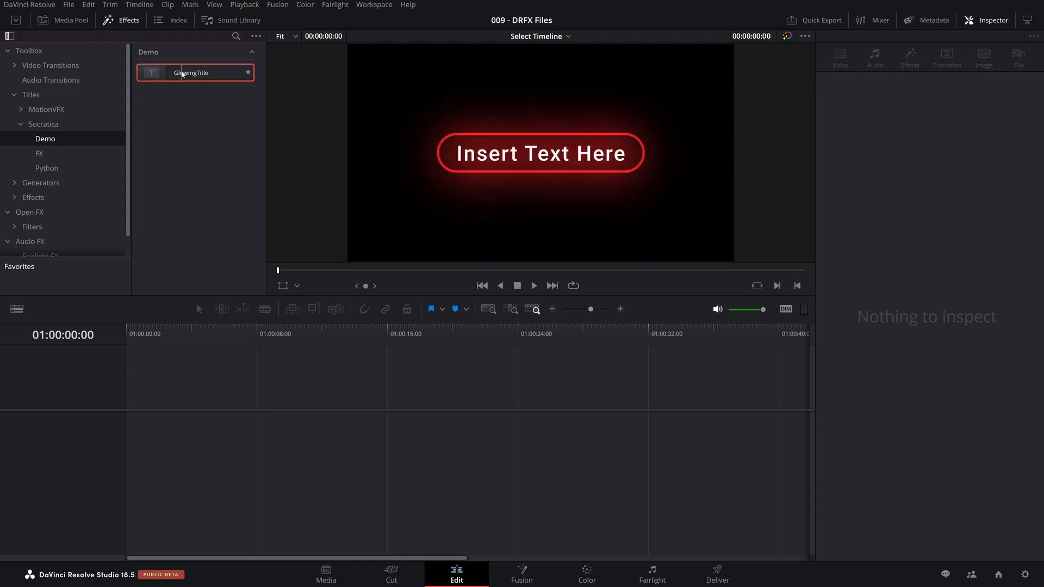
pyautogui.moveTo(182, 74); pyautogui.dragTo(131, 449)
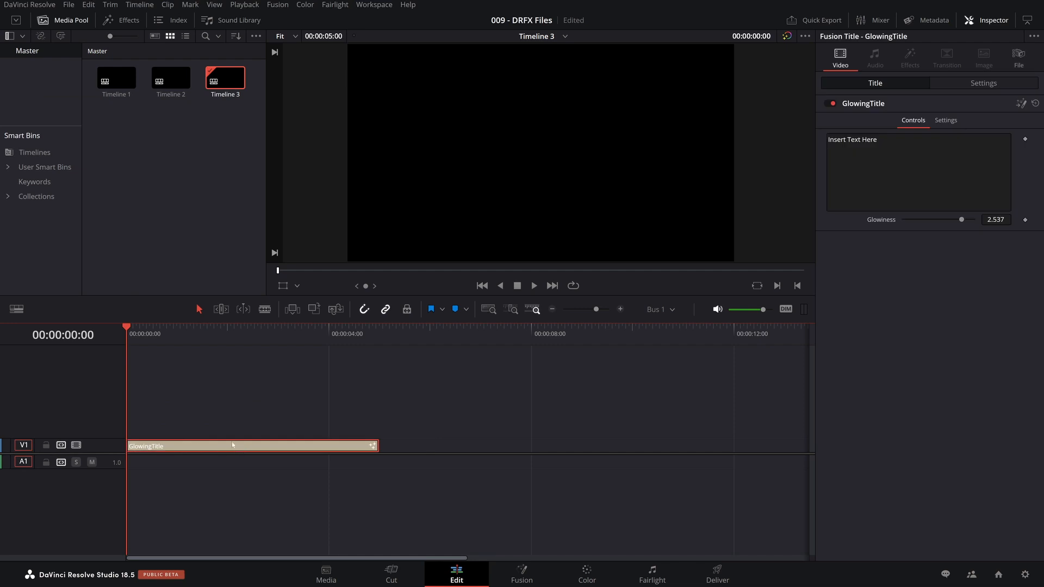
# Step: Play the GlowingTitle clip on the timeline to preview its animation
pyautogui.click(224, 416)
pyautogui.click(210, 450)
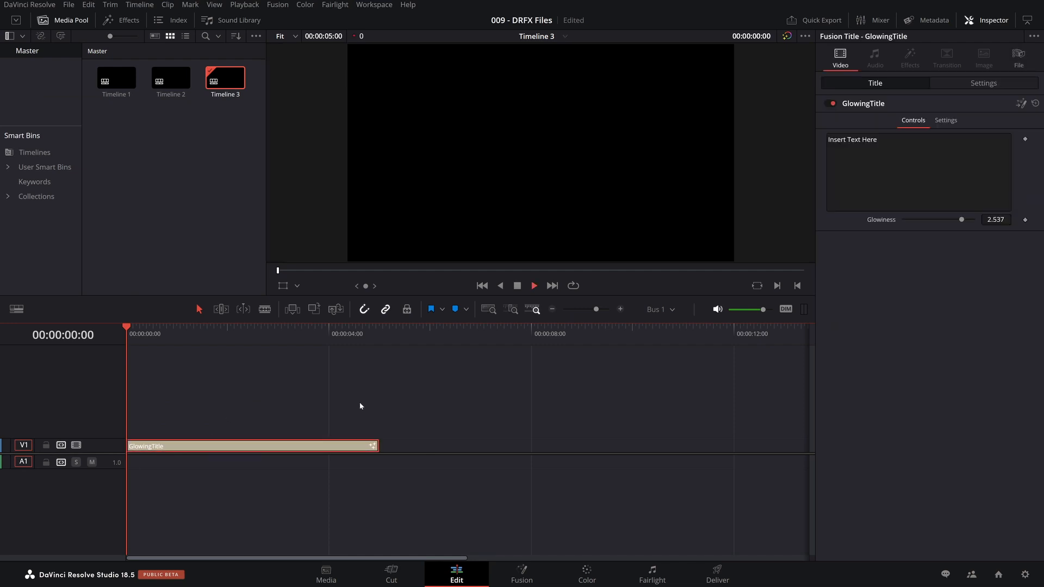
pyautogui.press('space')
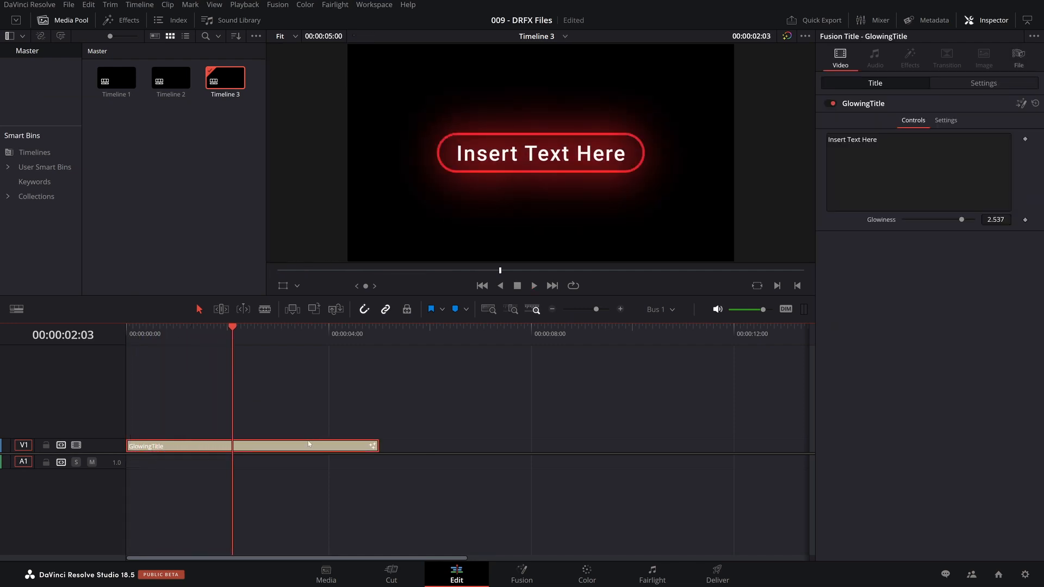
# Step: Set the title clip's Glowiness to 1.942 and replace its text with "A Really Cool Title"
pyautogui.click(879, 140)
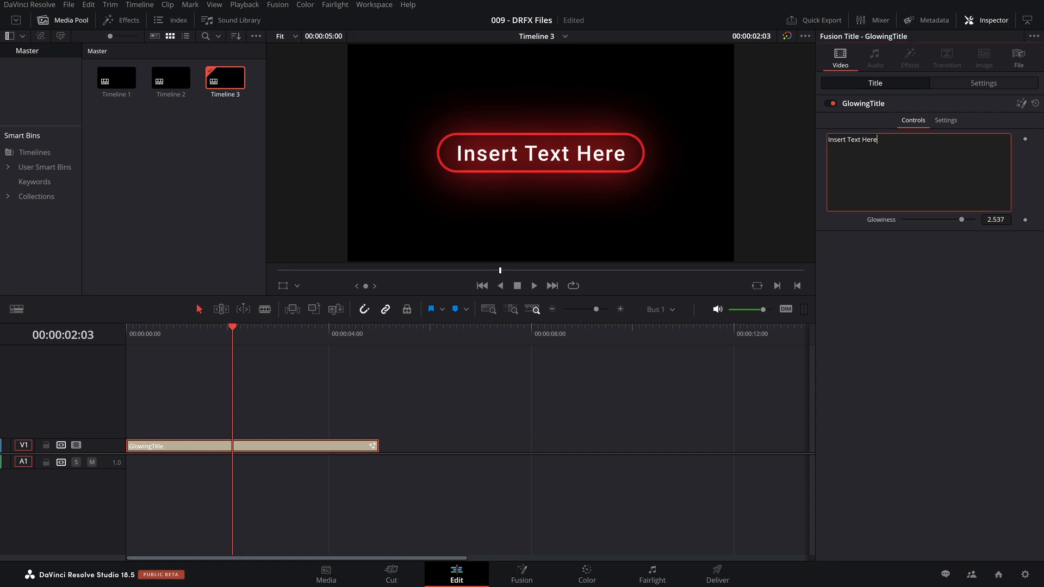
pyautogui.moveTo(961, 221)
pyautogui.mouseDown()
pyautogui.moveTo(931, 221)
pyautogui.moveTo(961, 221)
pyautogui.moveTo(946, 222)
pyautogui.mouseUp()
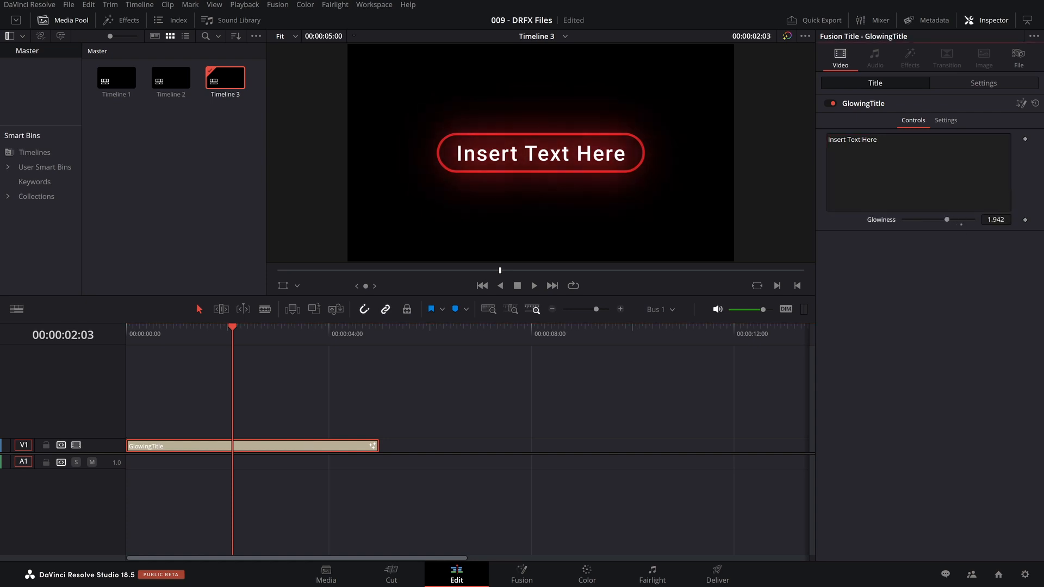
pyautogui.click(879, 140)
pyautogui.hotkey('ctrl', 'a')
pyautogui.press('BackSpace')
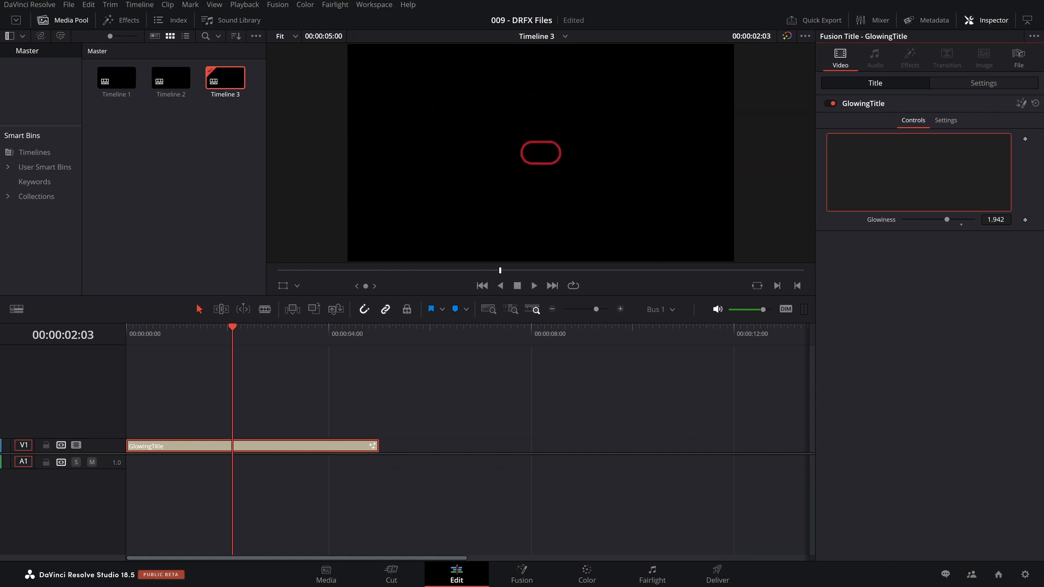
pyautogui.write('A Really')
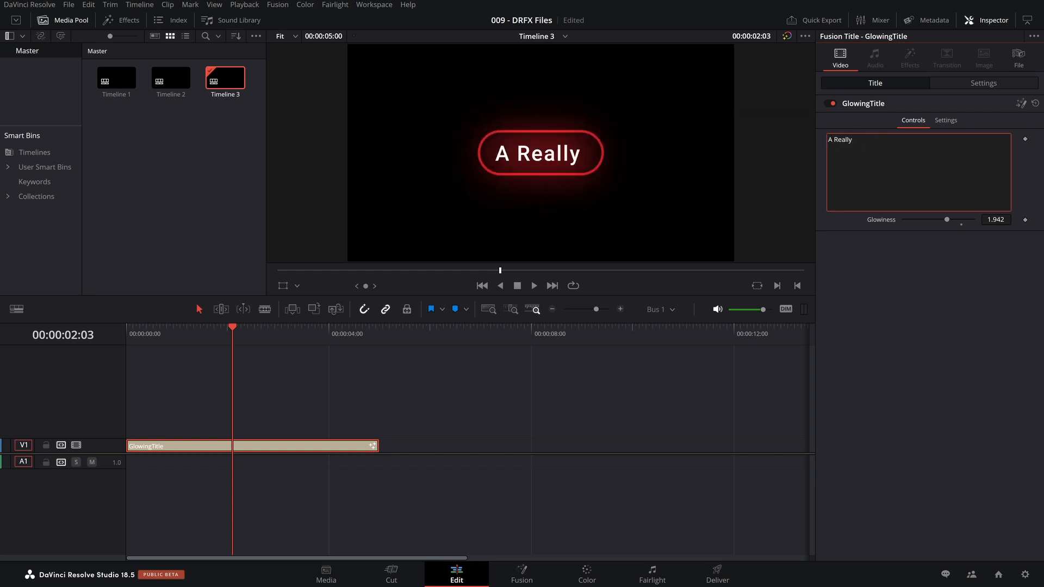
pyautogui.write(' Cool Title')
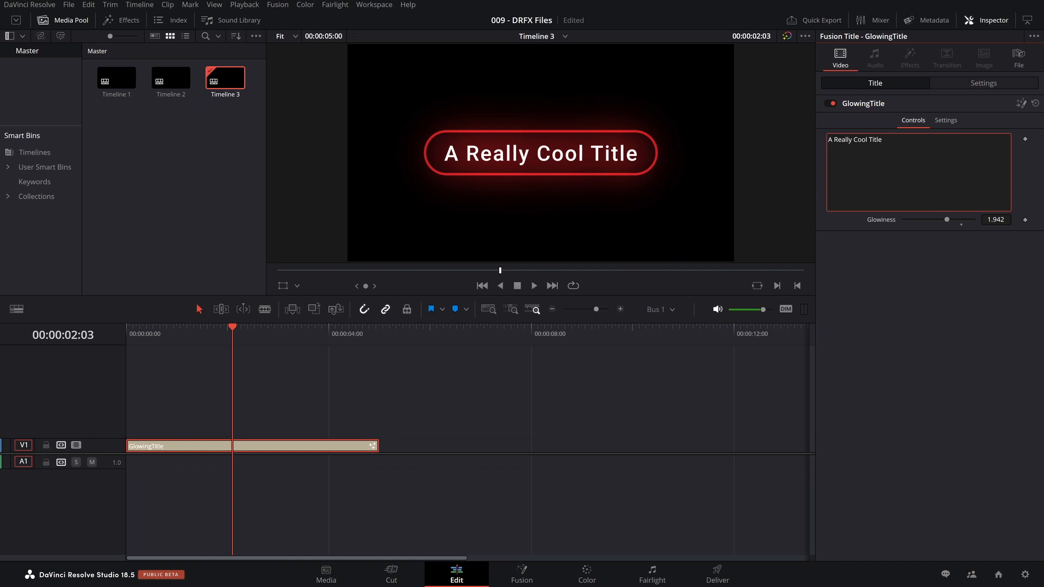
# Step: Show the Effects library again to examine the GlowingTitle entry's thumbnail, and reselect the title clip on the timeline
pyautogui.click(292, 345)
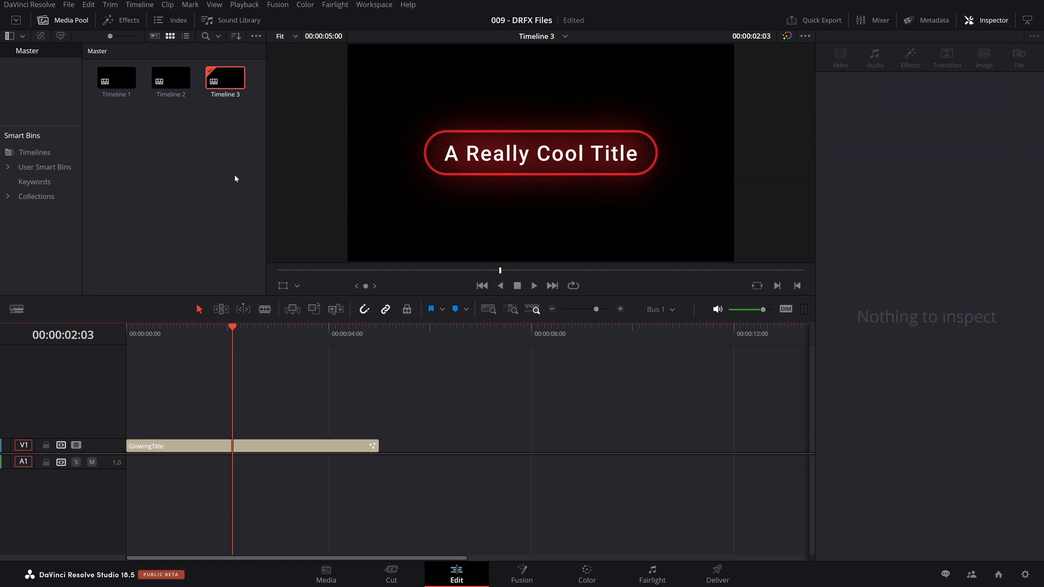
pyautogui.click(122, 21)
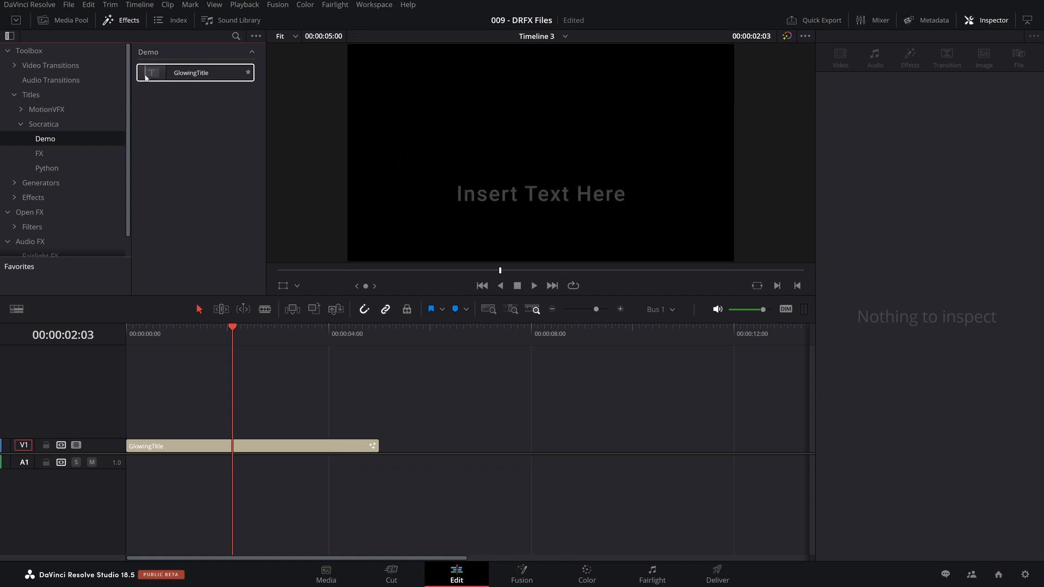
pyautogui.click(332, 446)
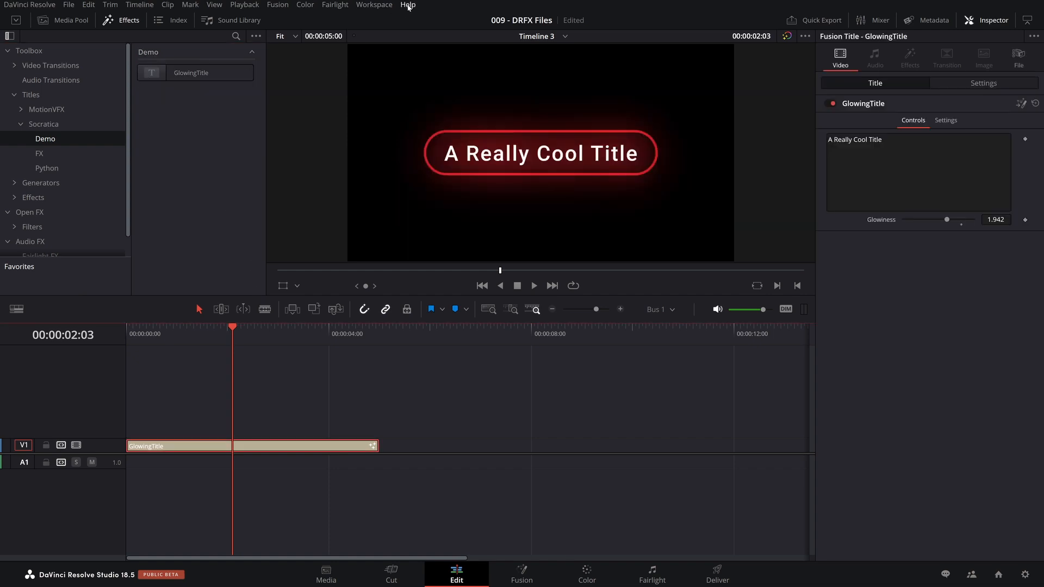
# Step: Open Resolve's Developer documentation folder and open README.txt in its Fusion Templates subfolder
pyautogui.click(408, 5)
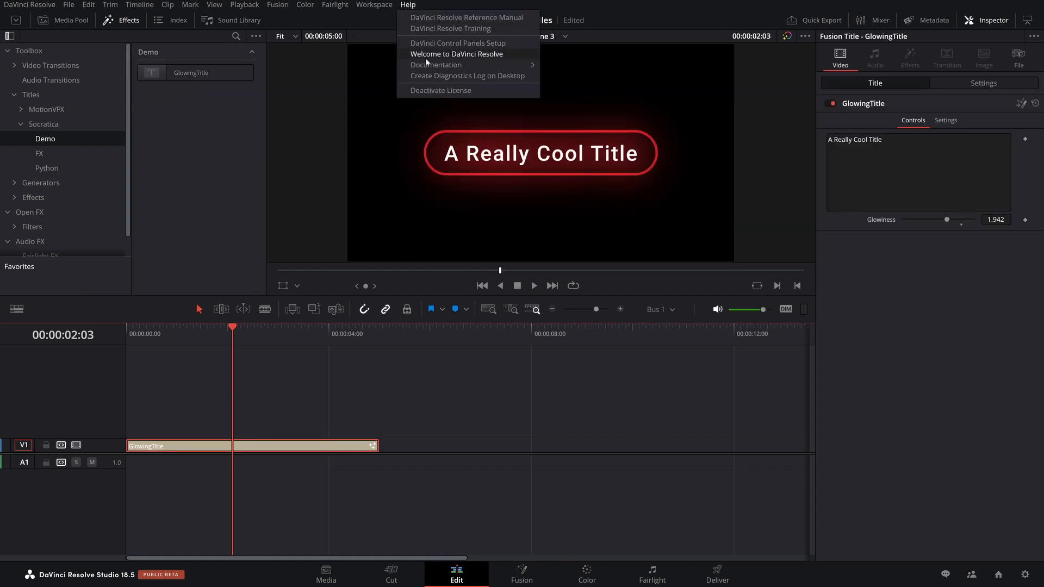
pyautogui.click(560, 68)
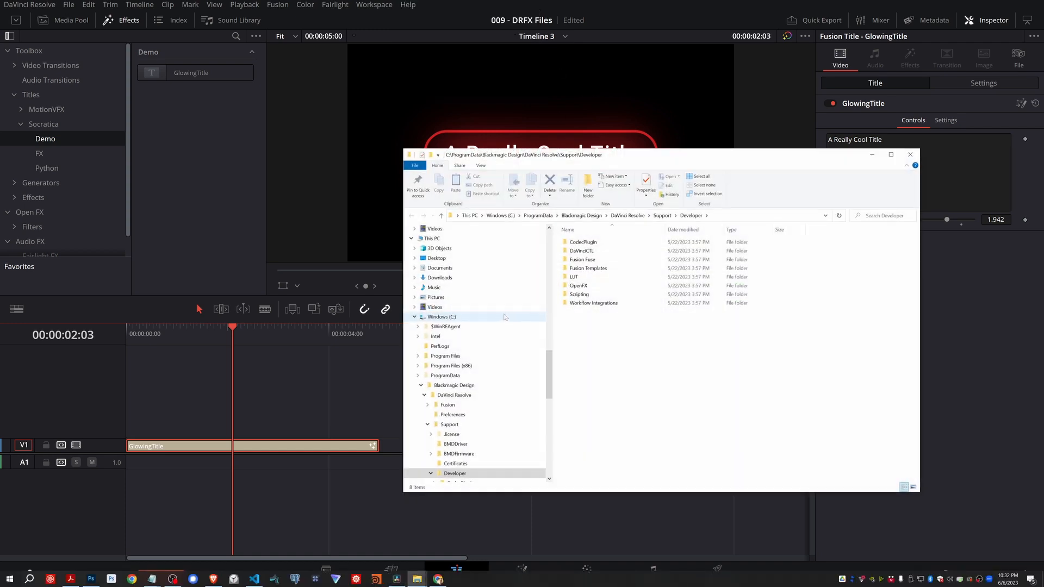
pyautogui.doubleClick(595, 267)
pyautogui.doubleClick(596, 266)
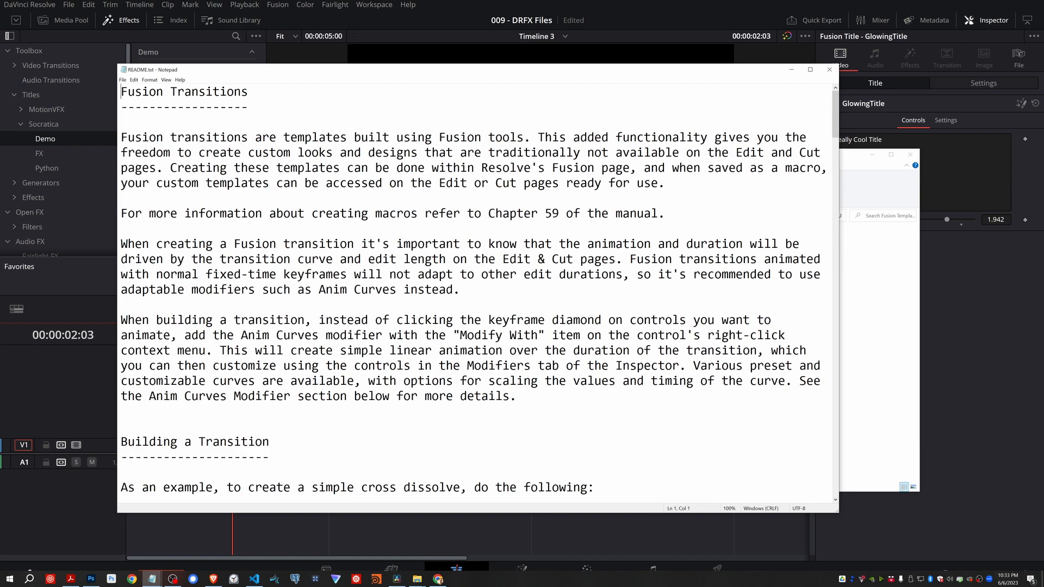
# Step: Find the Template Icons section in the README and widen the Notepad window to read it
pyautogui.moveTo(845, 118); pyautogui.dragTo(851, 422)
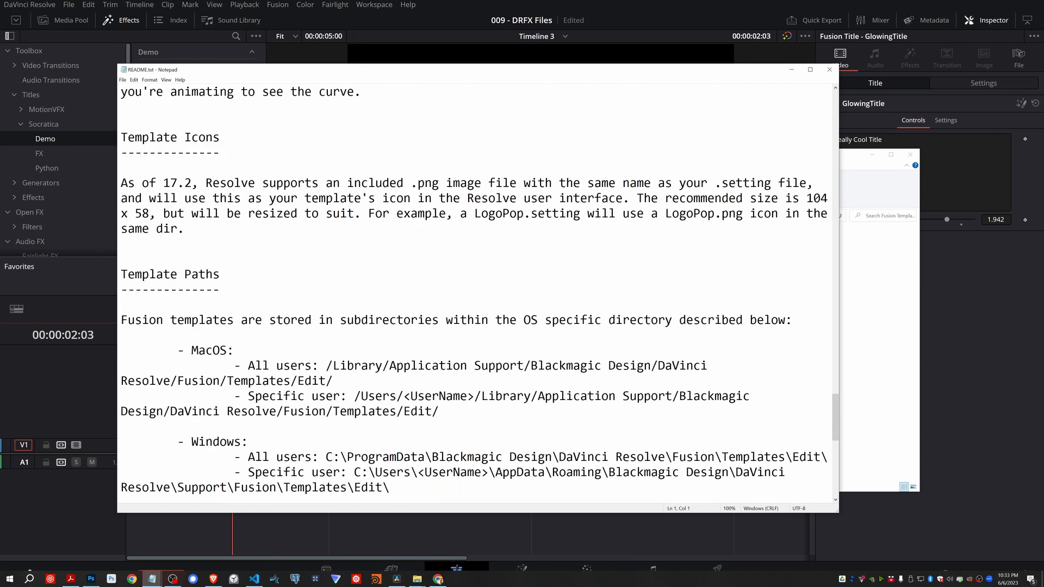
pyautogui.moveTo(121, 137); pyautogui.dragTo(135, 138)
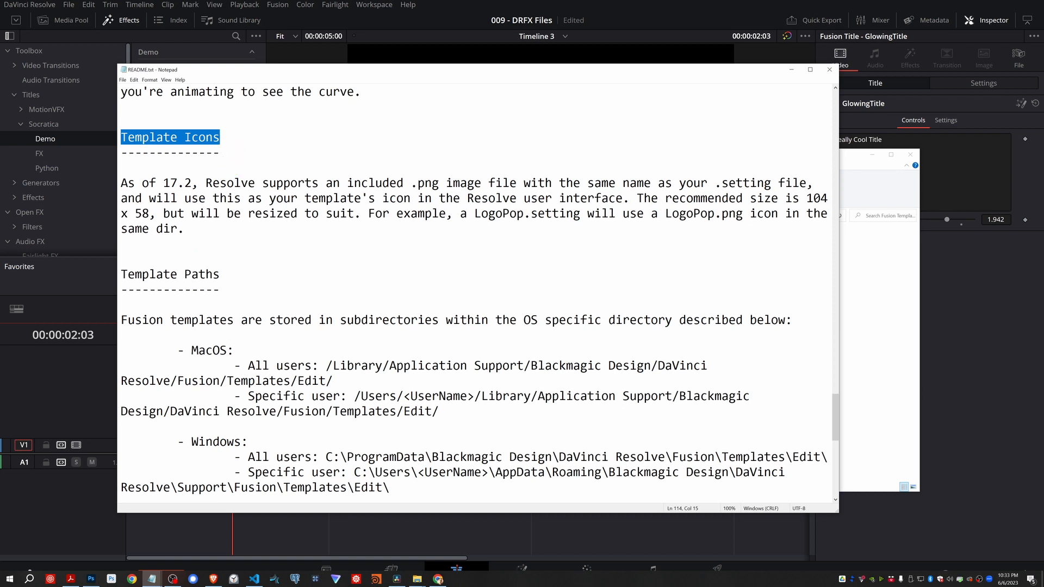
pyautogui.press('Down')
pyautogui.moveTo(839, 294); pyautogui.dragTo(898, 294)
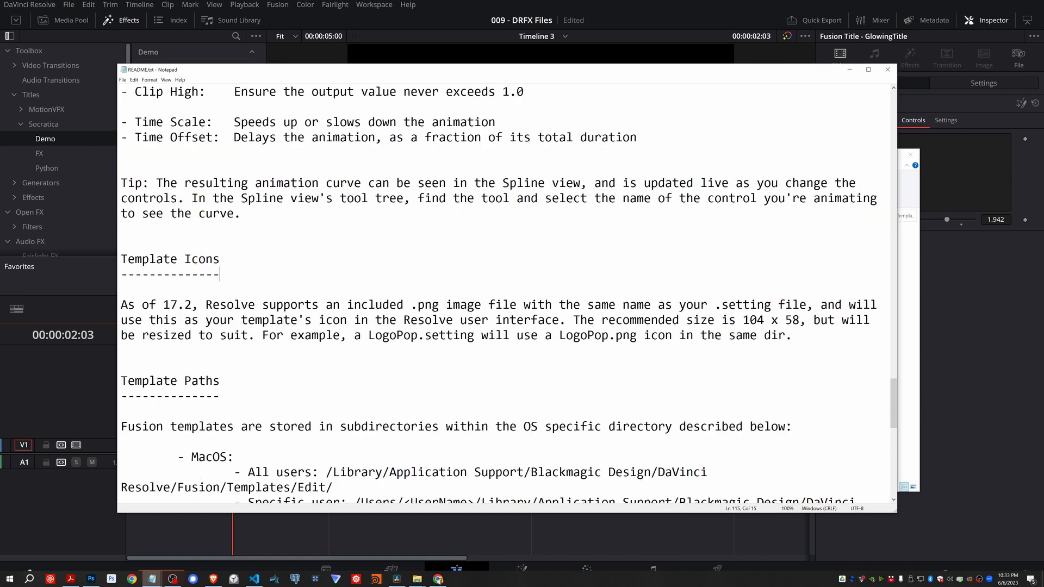
# Step: Highlight the recommended icon size in the README, and return to Resolve to examine the thumbnails of the Python titles
pyautogui.moveTo(743, 321); pyautogui.dragTo(807, 320)
pyautogui.hotkey('shift', 'Left')
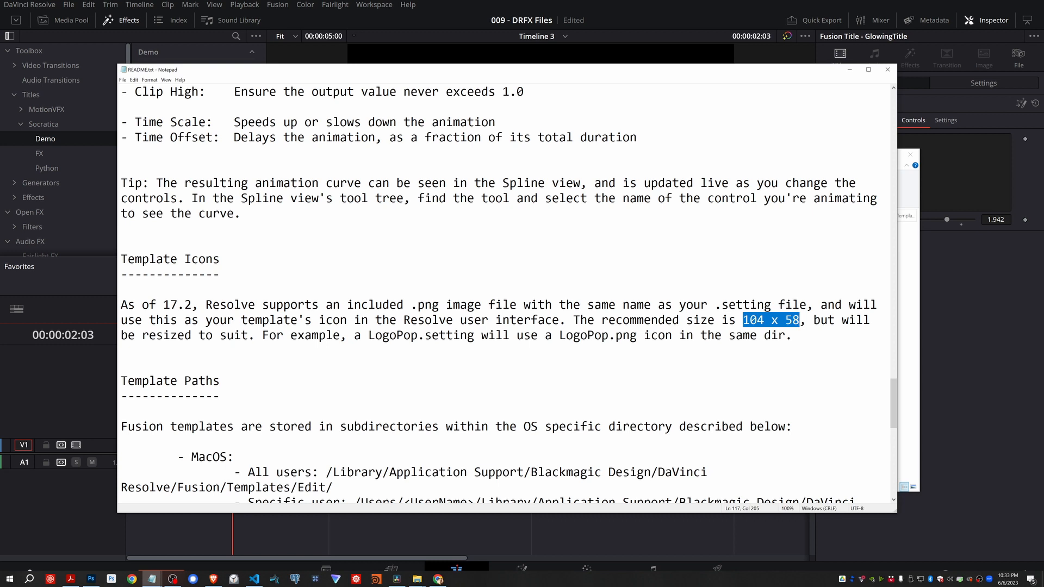
pyautogui.click(109, 493)
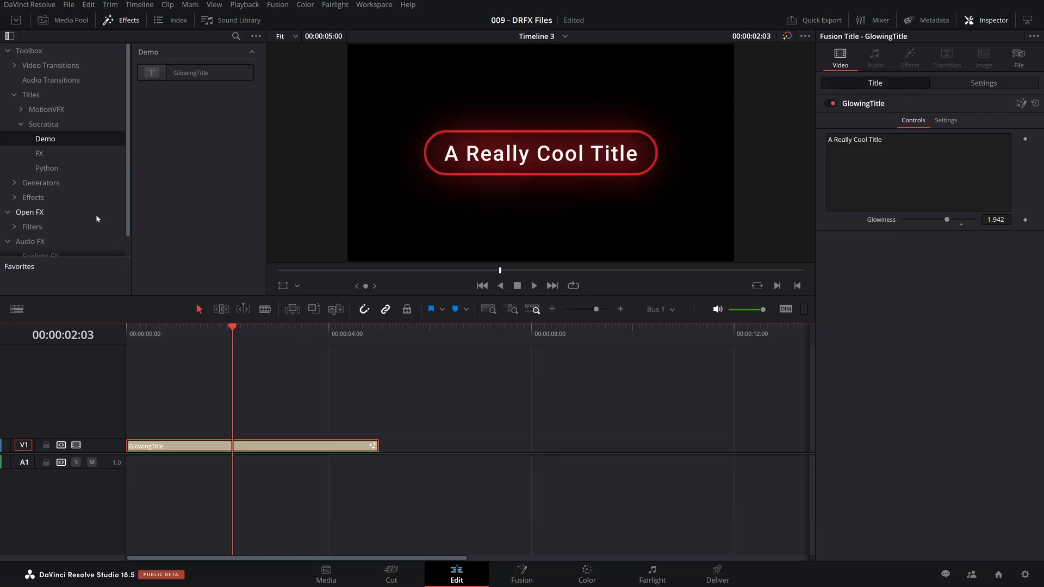
pyautogui.click(47, 167)
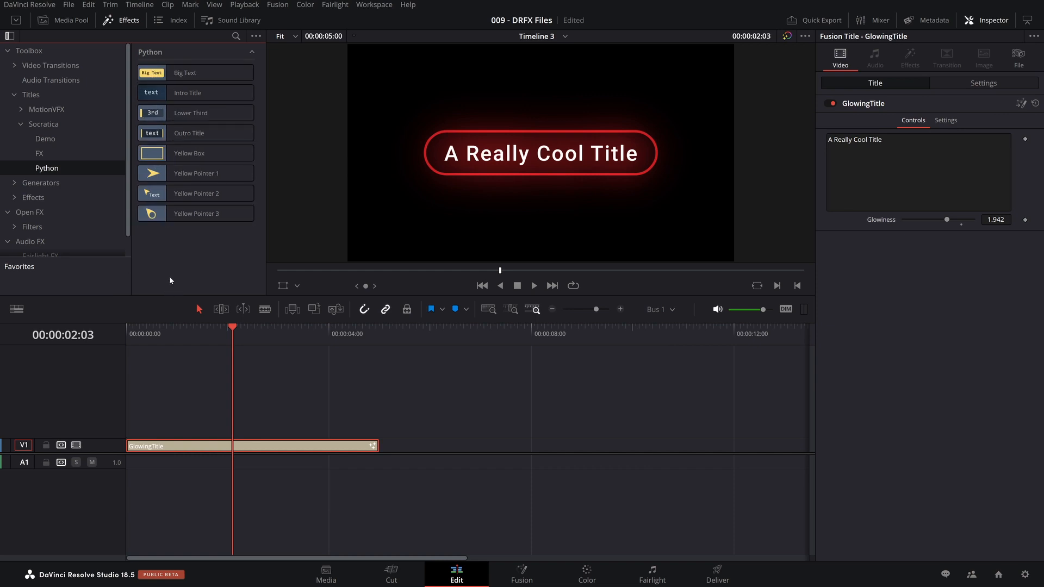
# Step: Select the GlowingTitle clip on the timeline and replace its text with "Title"
pyautogui.click(421, 459)
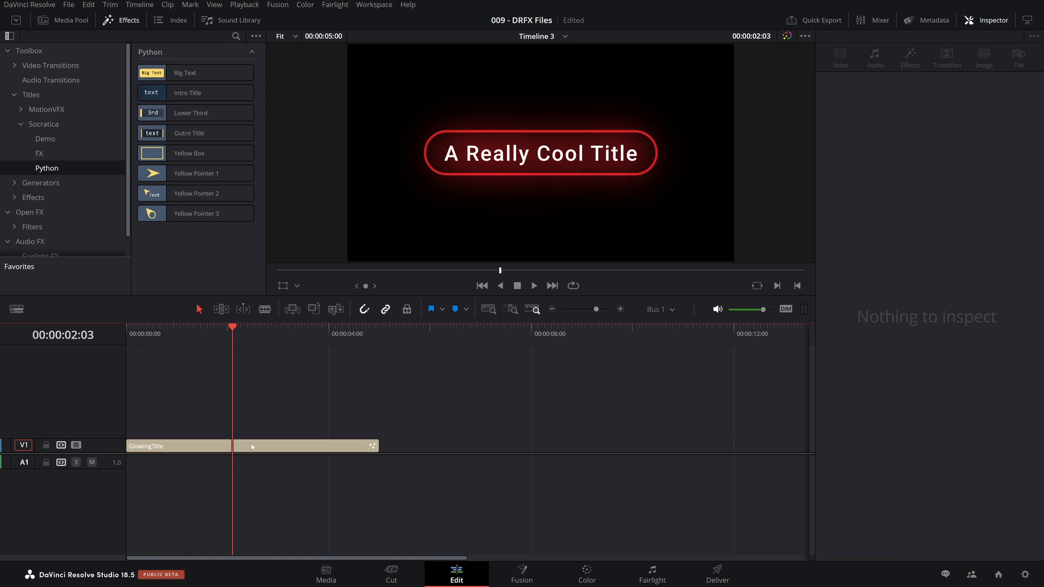
pyautogui.click(251, 448)
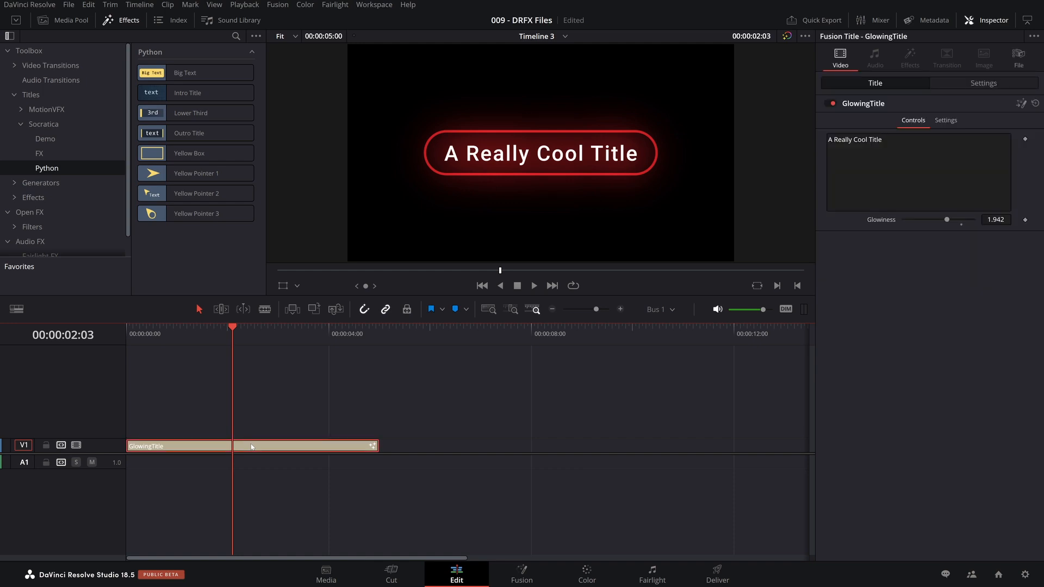
pyautogui.click(897, 146)
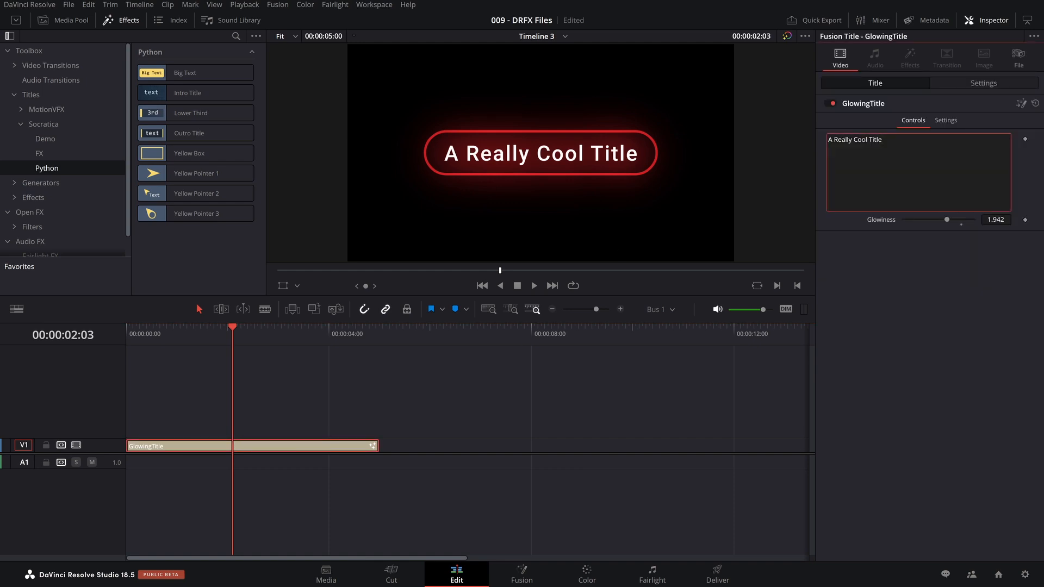
pyautogui.hotkey('ctrl', 'a')
pyautogui.press('BackSpace')
pyautogui.write('Title')
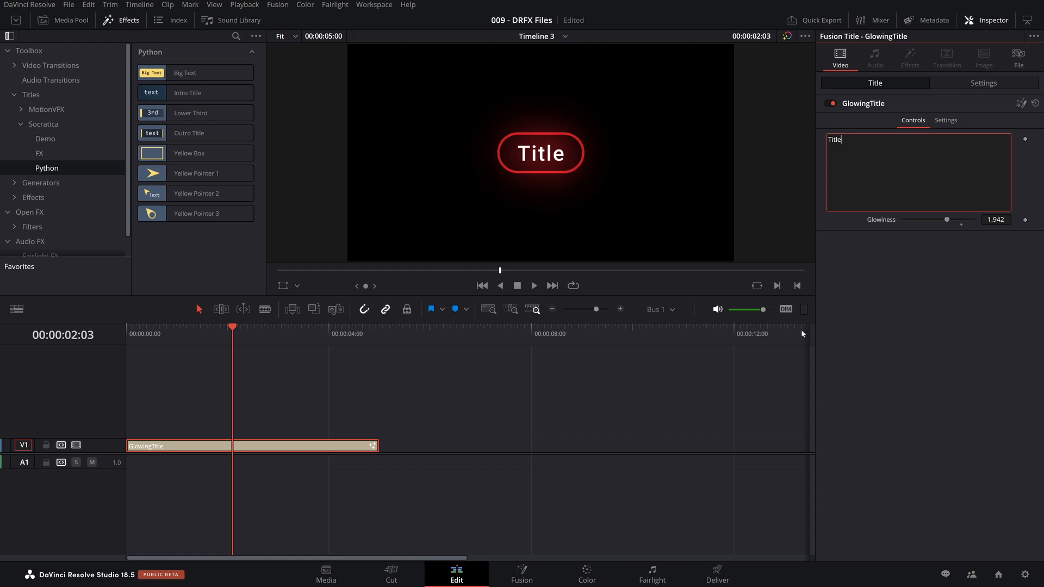
# Step: Deselect the clip and capture a screen snip of the glowing title in the viewer
pyautogui.click(685, 433)
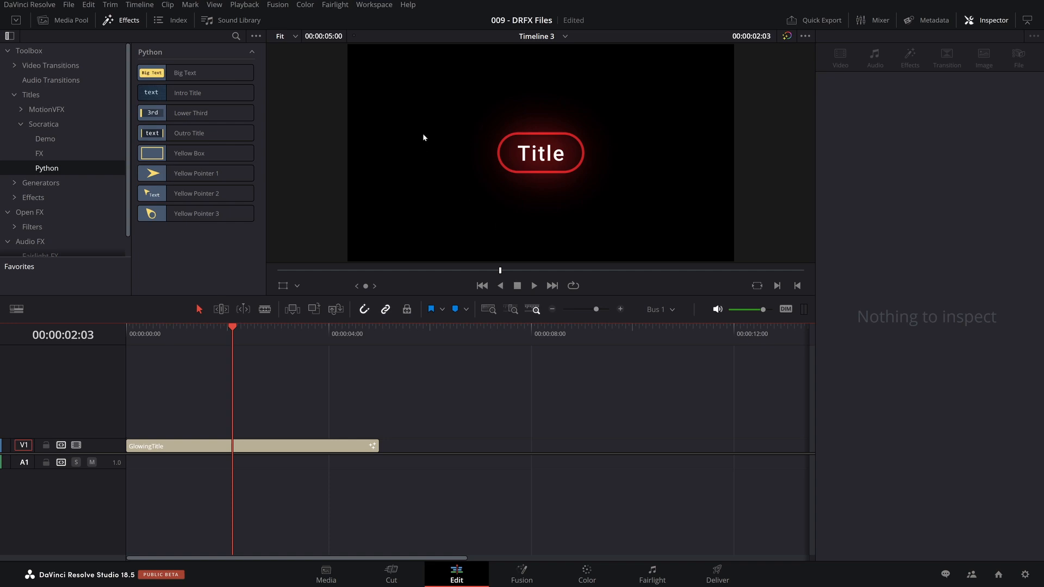
pyautogui.press('super+shift+s')
pyautogui.moveTo(456, 109); pyautogui.dragTo(593, 190)
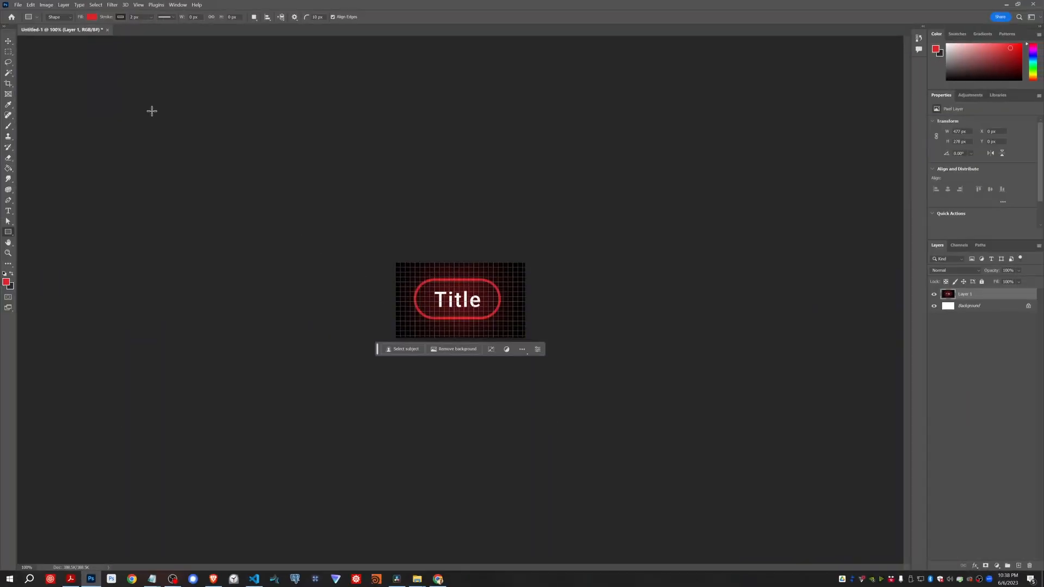
# Step: In Photoshop, resize the captured title image to 104 pixels wide with its proportions constrained
pyautogui.click(47, 5)
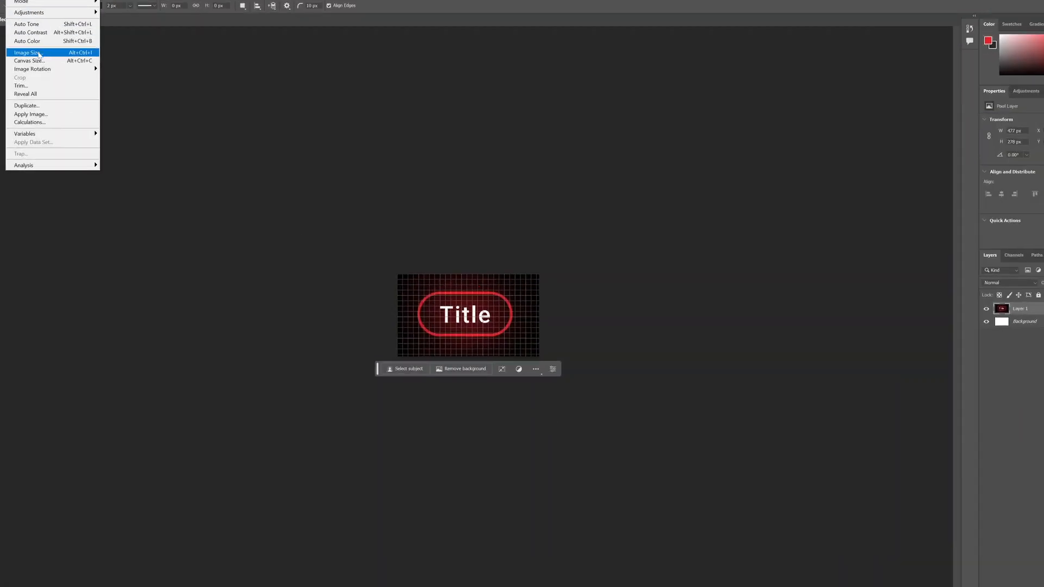
pyautogui.click(60, 60)
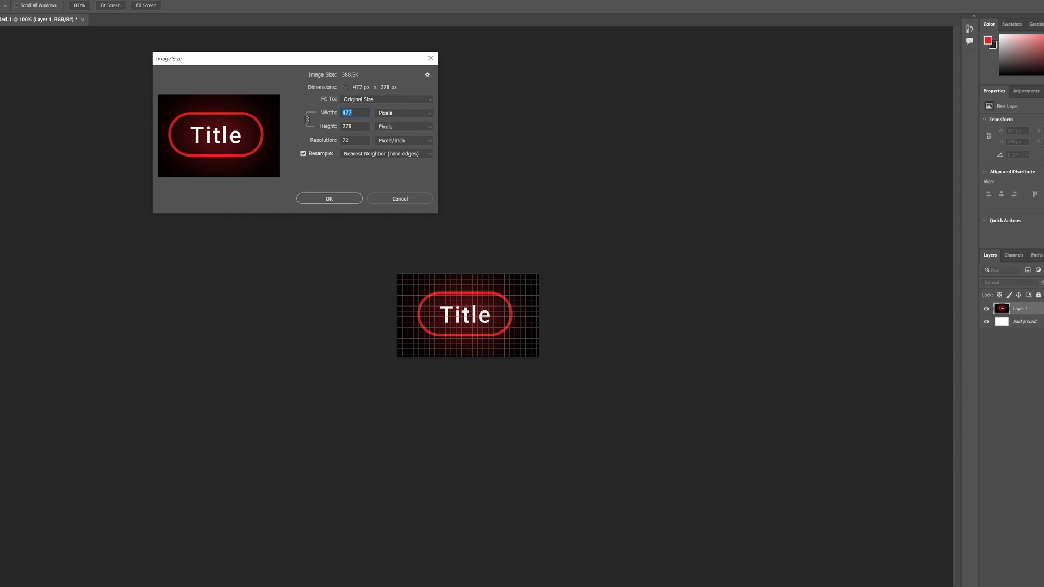
pyautogui.write('104')
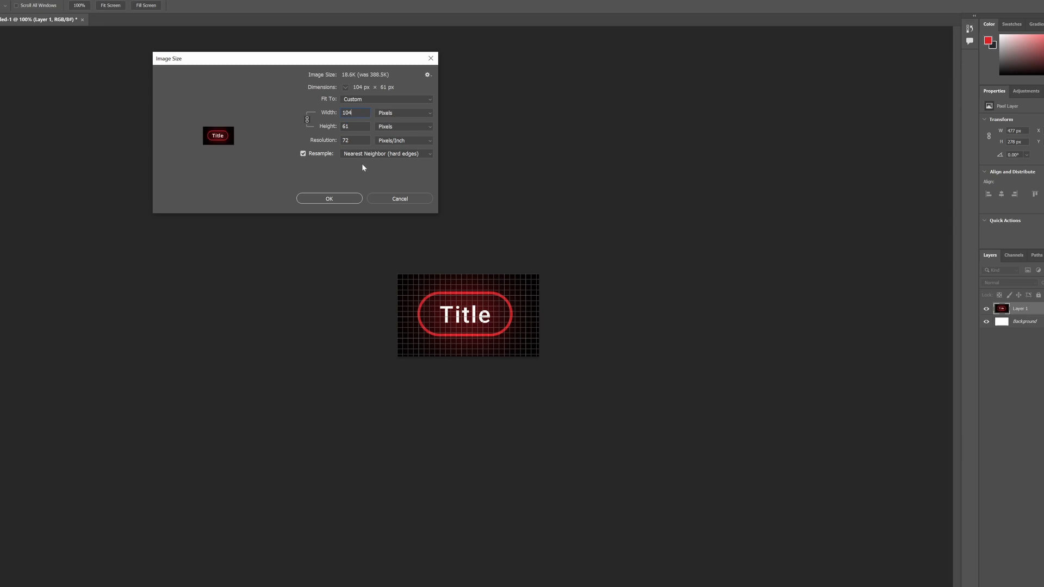
pyautogui.click(330, 199)
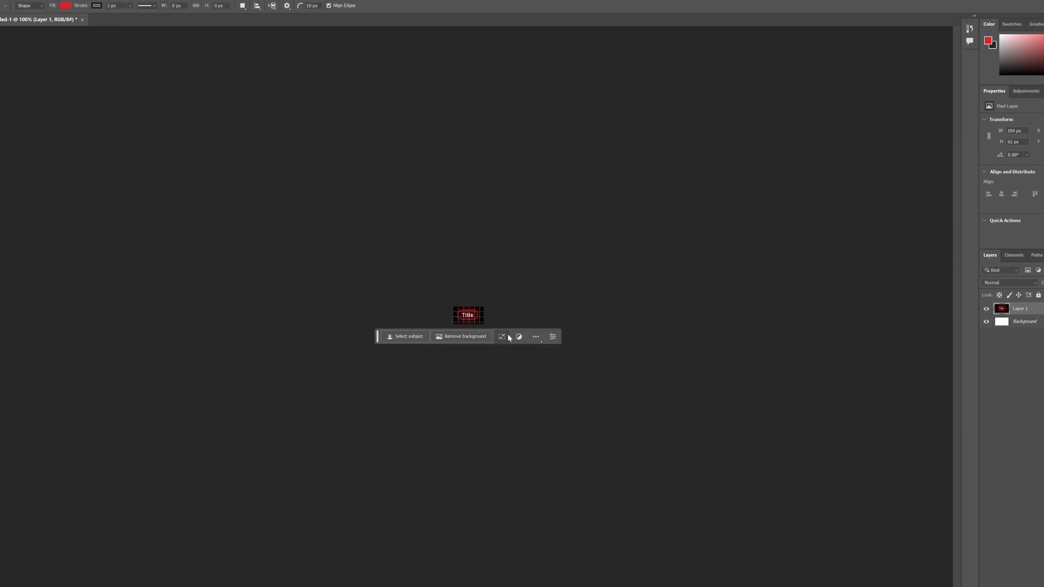
# Step: Select a full-width, 58-pixel-high area around the title, crop the image to it, and clear the selection
pyautogui.hotkey('ctrl', '0')
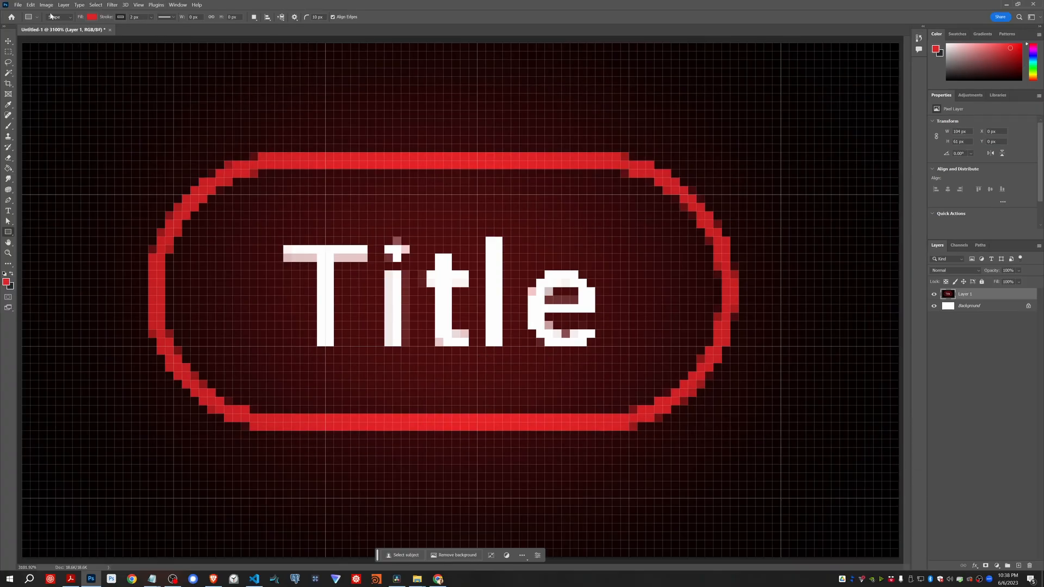
pyautogui.click(9, 53)
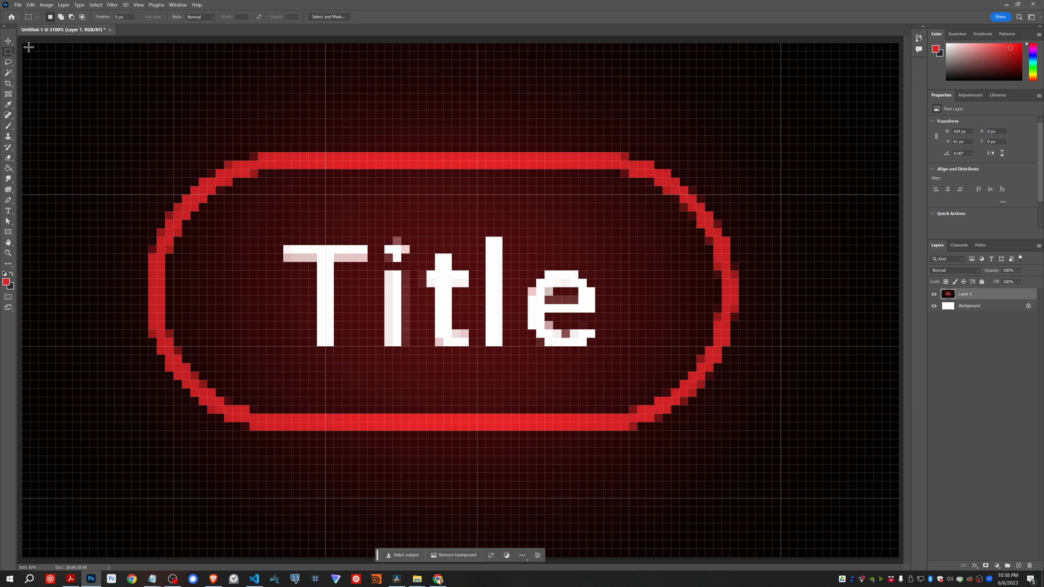
pyautogui.moveTo(23, 60); pyautogui.dragTo(994, 543)
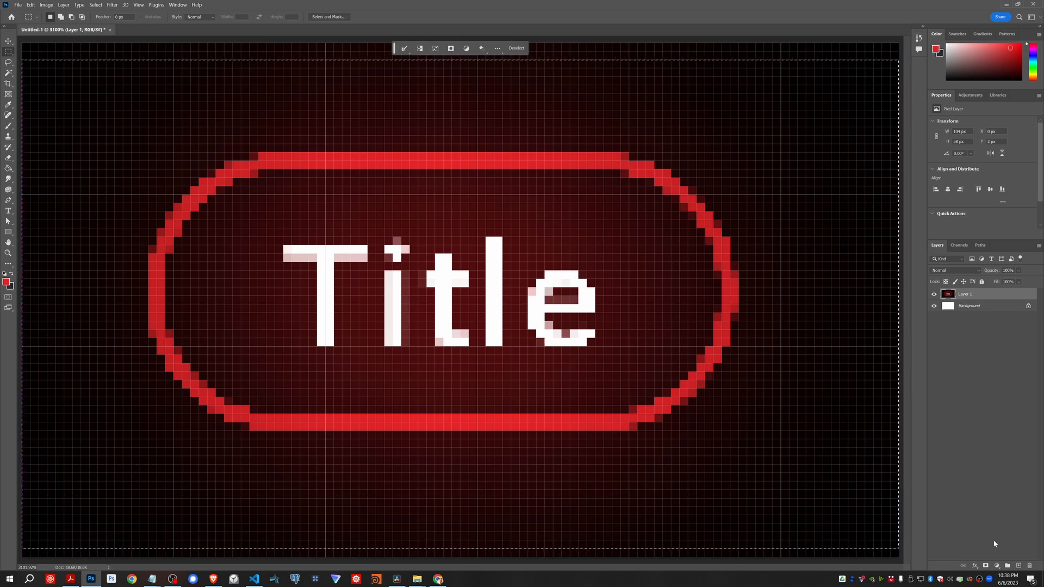
pyautogui.click(47, 5)
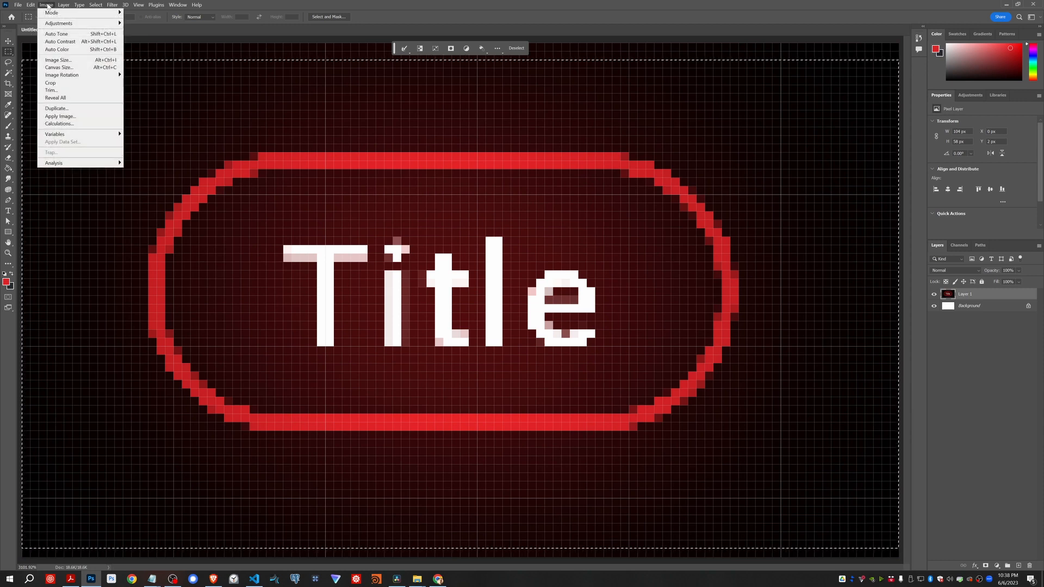
pyautogui.click(74, 83)
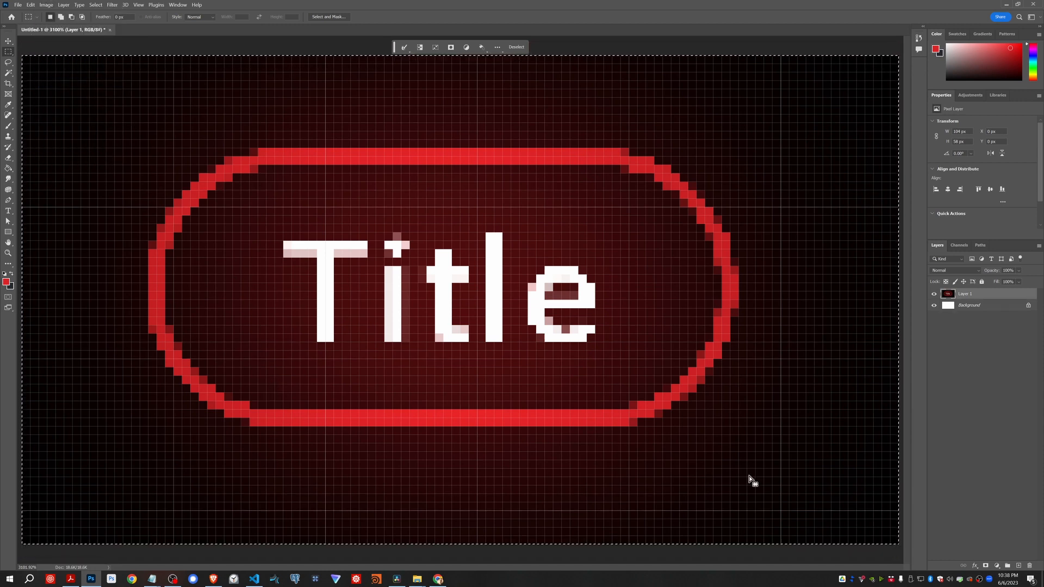
pyautogui.hotkey('ctrl', '1')
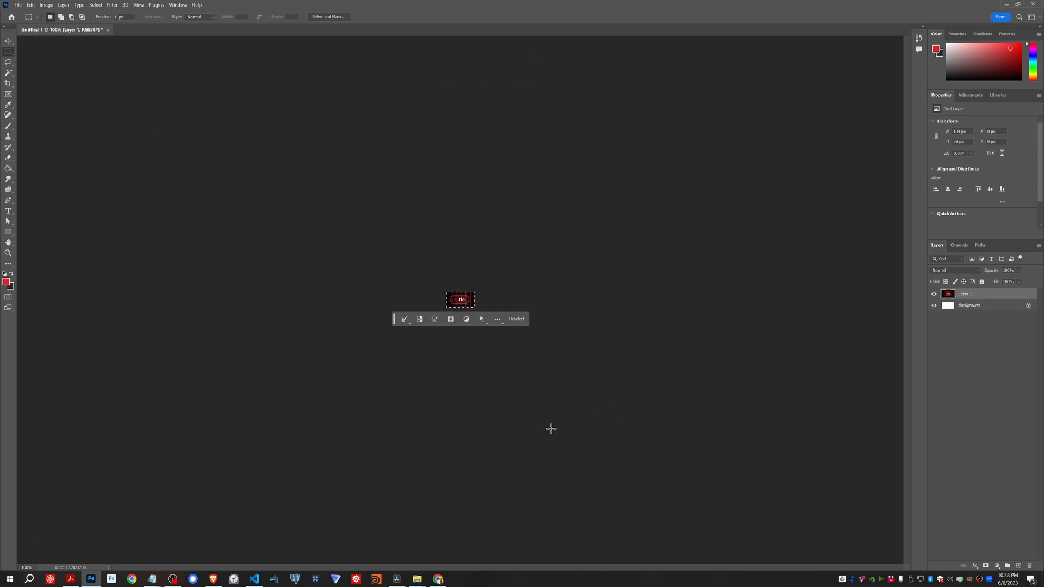
pyautogui.hotkey('ctrl', 'd')
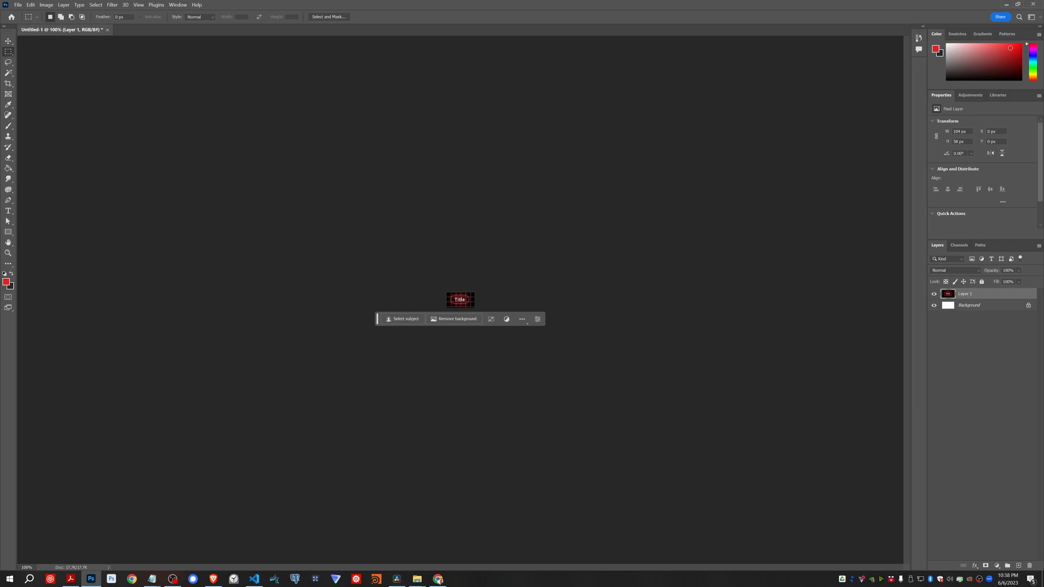
# Step: Start a quick PNG export and choose D:\demo\fusion\anywhere\Edit\Titles\Socratica\Demo as the destination folder
pyautogui.click(18, 5)
pyautogui.moveTo(80, 145)
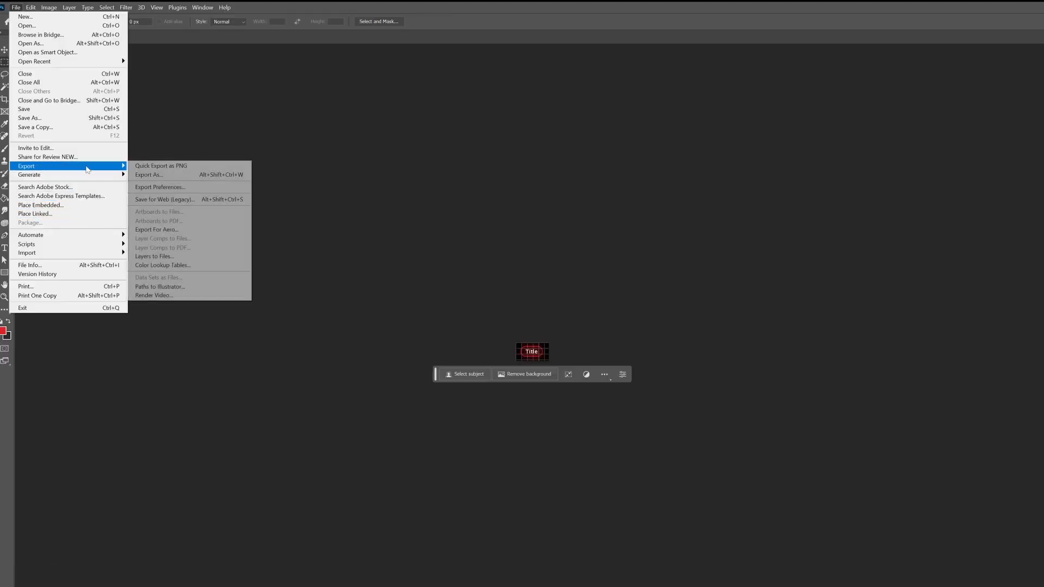
pyautogui.click(140, 166)
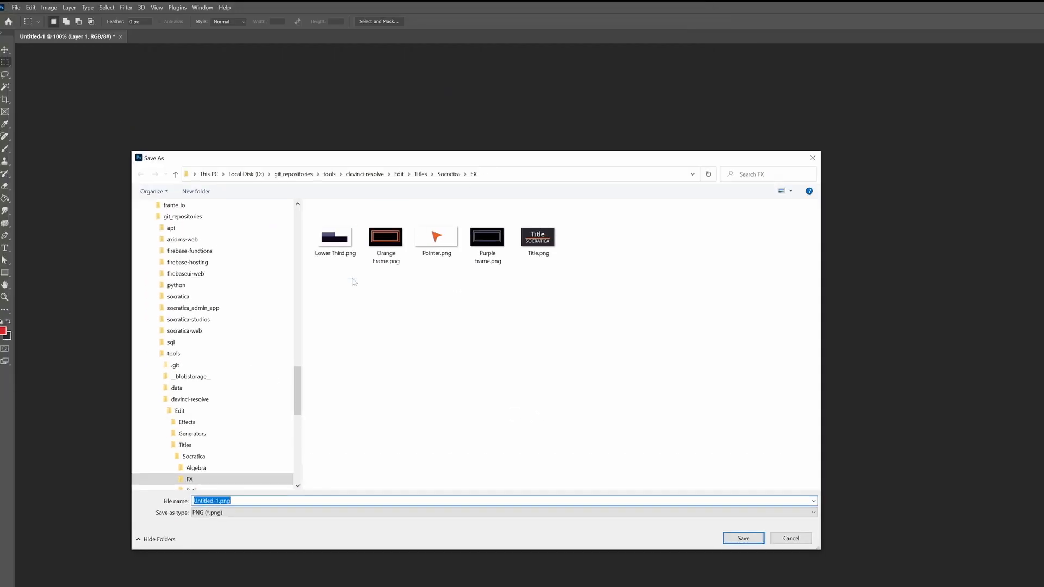
pyautogui.moveTo(297, 387); pyautogui.dragTo(263, 248)
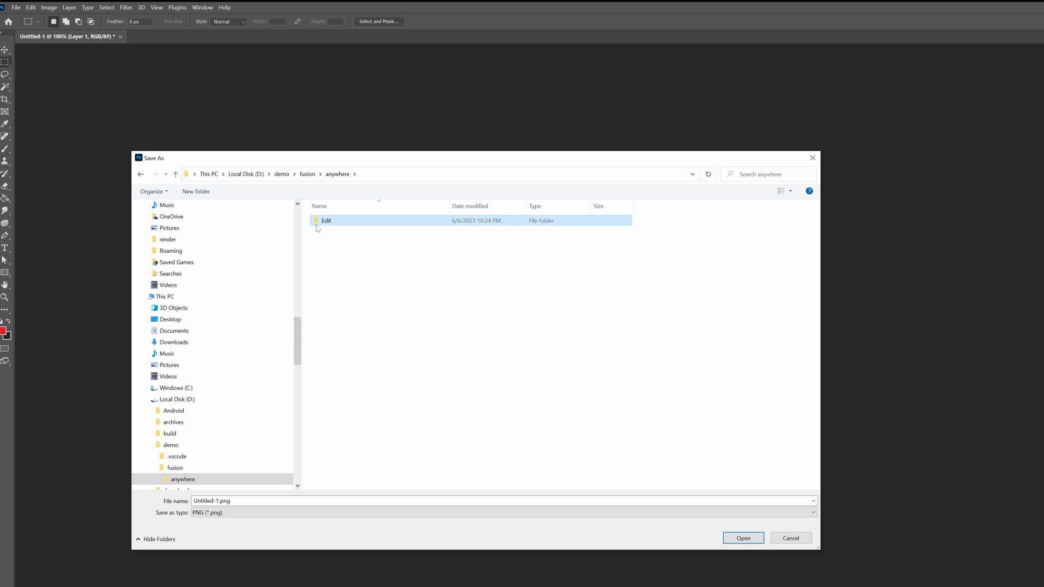
pyautogui.doubleClick(329, 221)
pyautogui.doubleClick(343, 241)
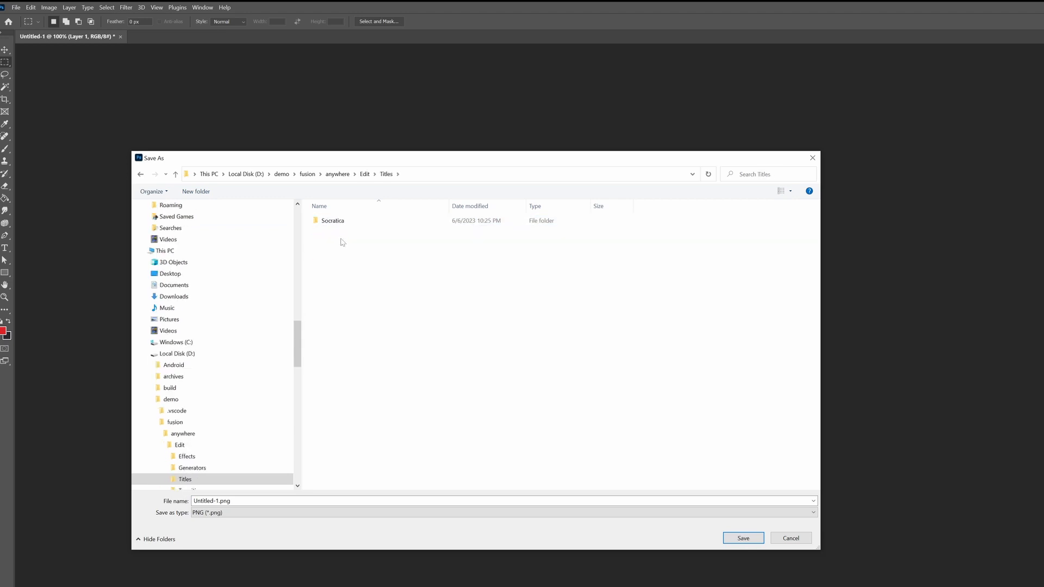
pyautogui.doubleClick(338, 223)
pyautogui.doubleClick(337, 222)
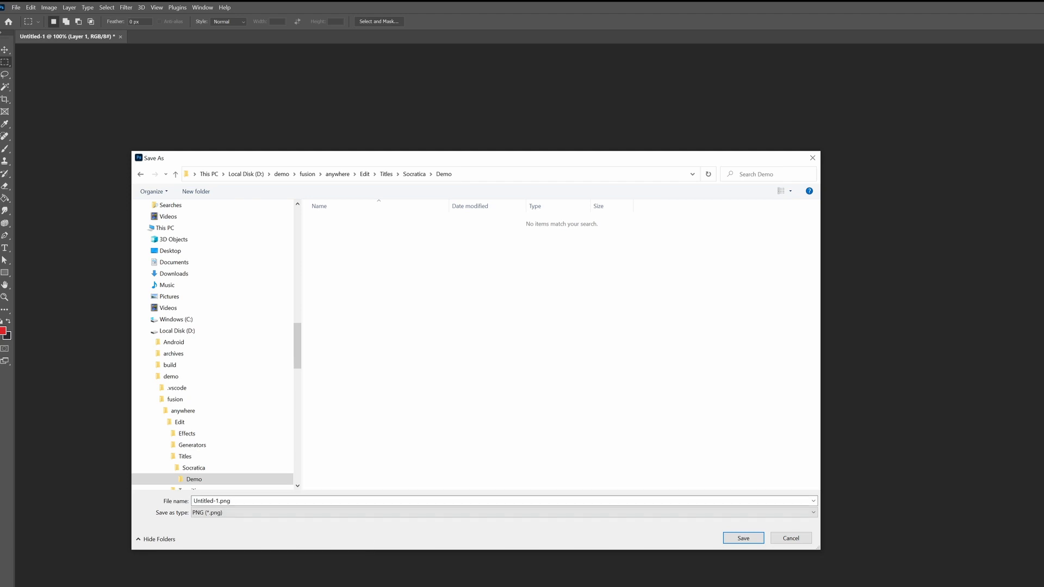
# Step: Name the exported image thumbnail.png and save it
pyautogui.click(326, 501)
pyautogui.click(220, 501)
pyautogui.moveTo(220, 501); pyautogui.dragTo(194, 501)
pyautogui.write('Demo Title')
pyautogui.press('Return')
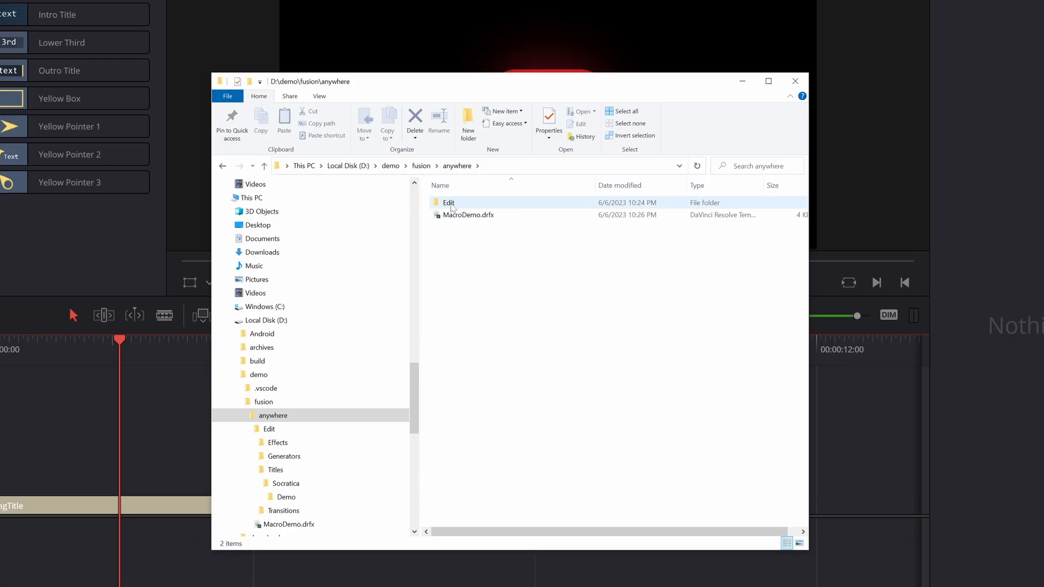
# Step: In File Explorer, open the Edit\Titles\Socratica\Demo folder inside D:\demo\fusion\anywhere
pyautogui.doubleClick(471, 231)
pyautogui.doubleClick(488, 248)
pyautogui.doubleClick(459, 203)
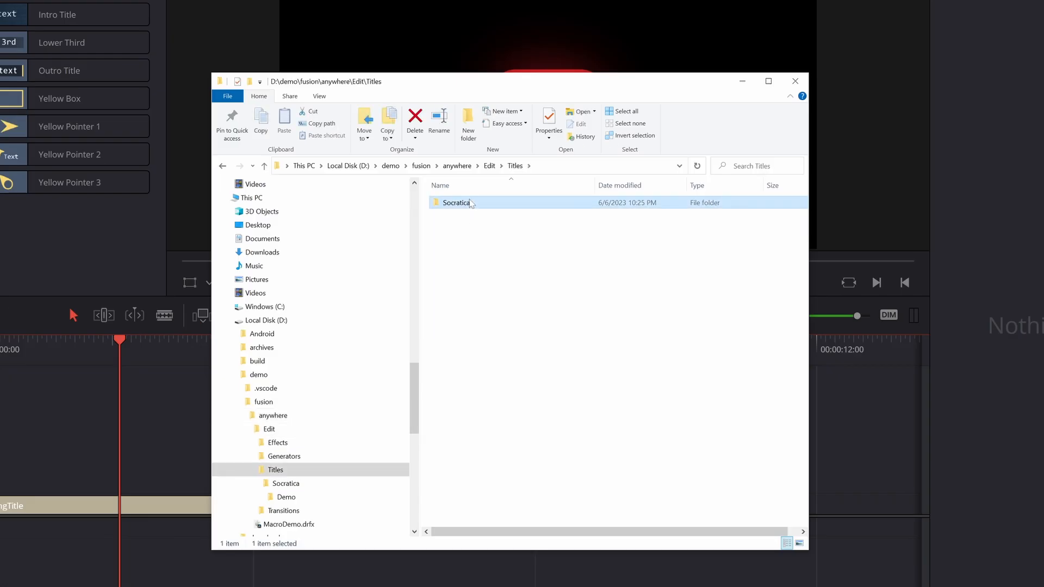
pyautogui.doubleClick(460, 202)
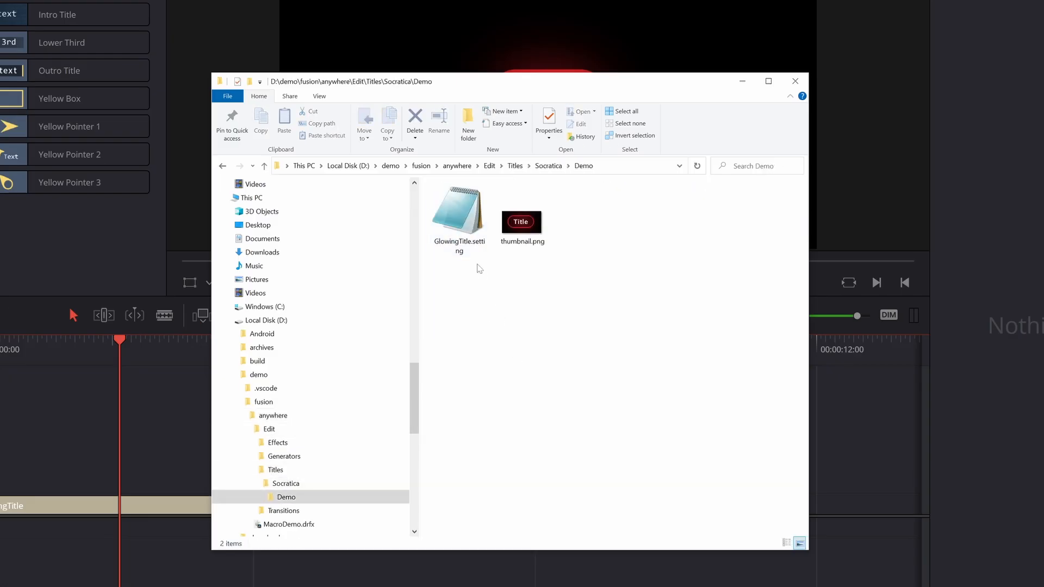
# Step: Show the Demo folder's files in the Details layout and widen the Name column
pyautogui.click(467, 245)
pyautogui.click(319, 97)
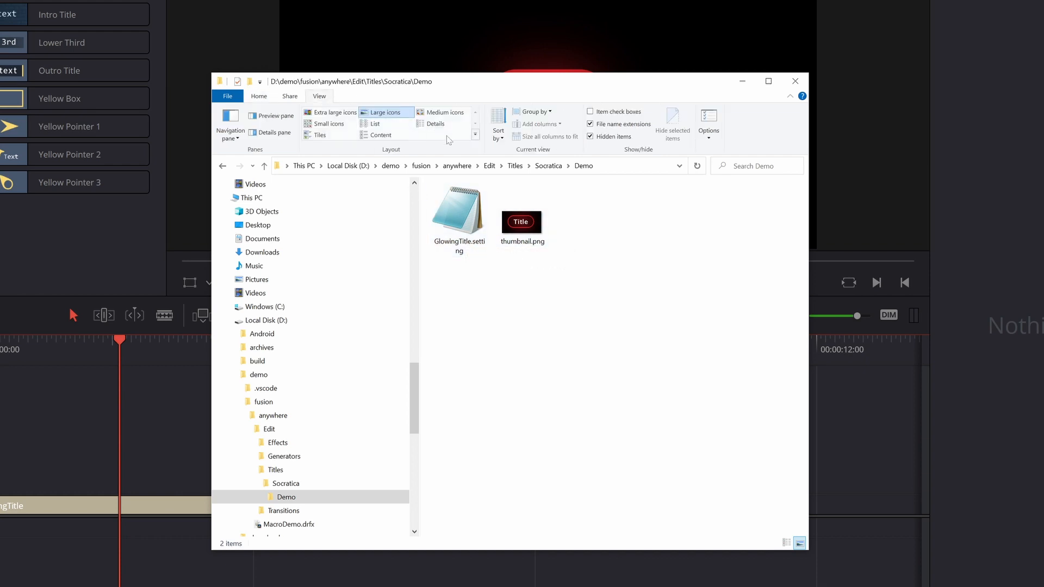
pyautogui.click(445, 113)
pyautogui.click(430, 125)
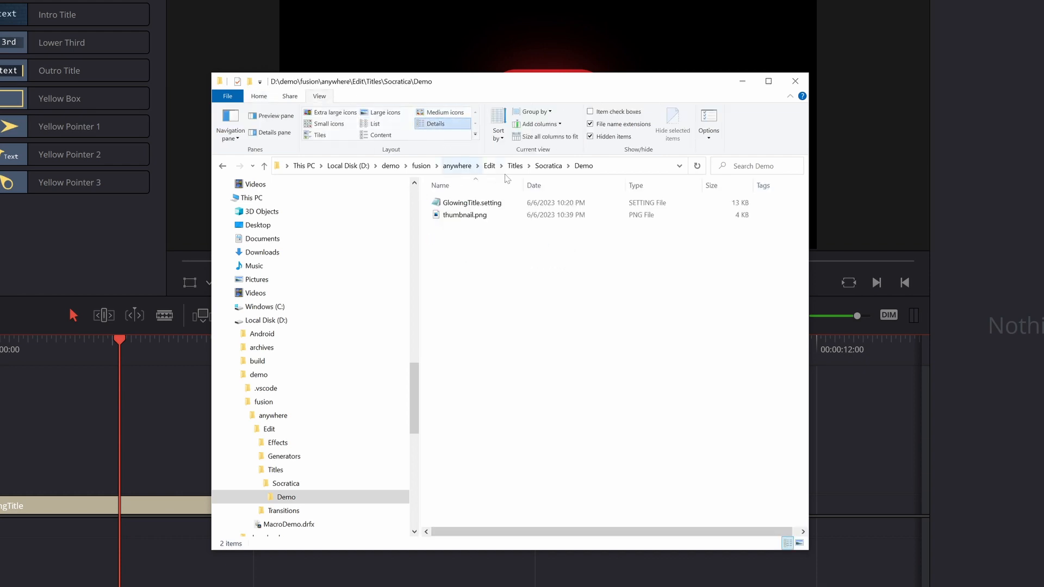
pyautogui.moveTo(526, 181); pyautogui.dragTo(550, 181)
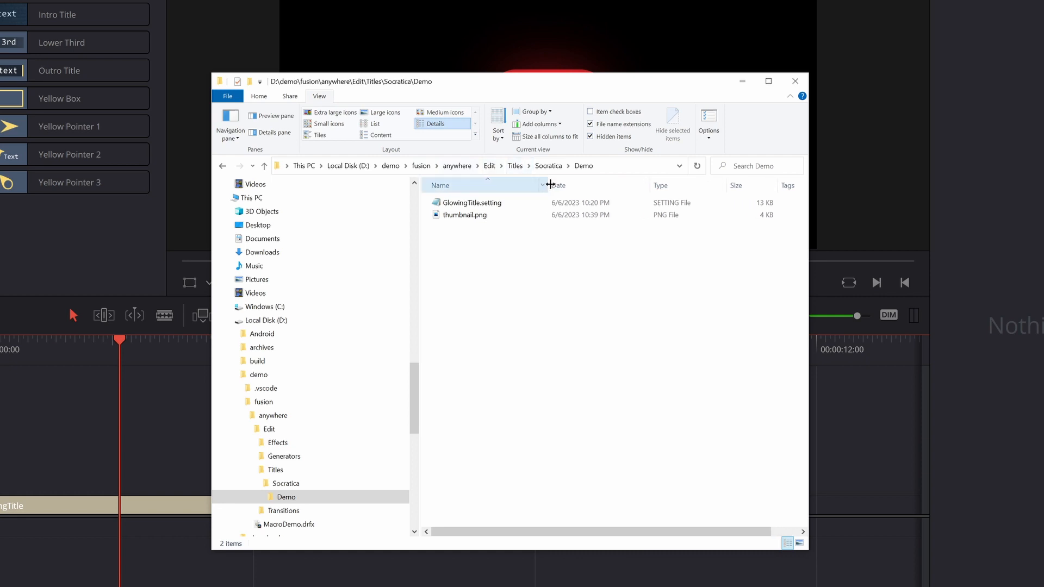
# Step: Rename thumbnail.png as GlowingTitle.png to match the .setting file's name
pyautogui.click(462, 203)
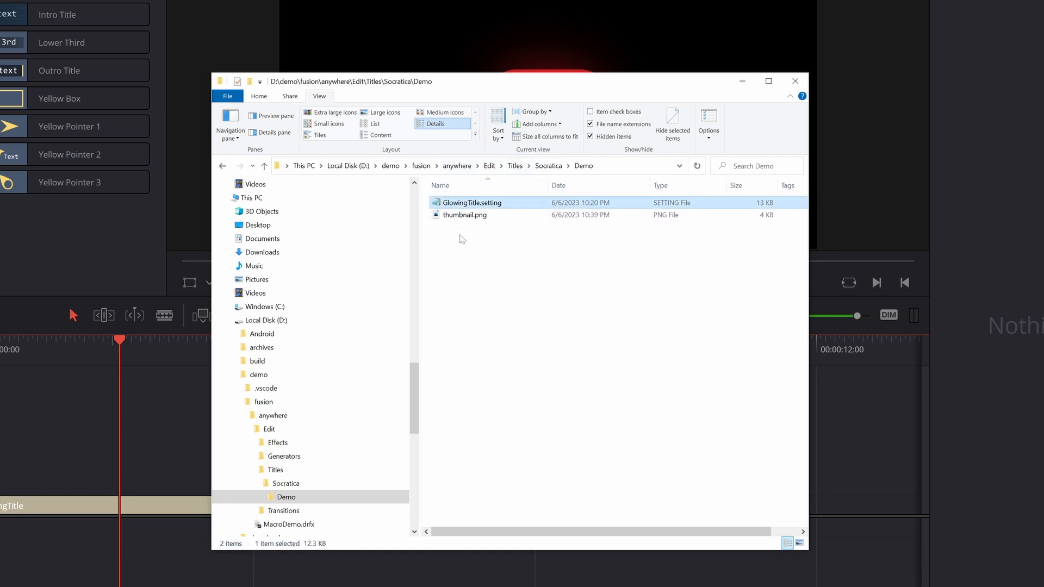
pyautogui.click(453, 215)
pyautogui.rightClick(453, 216)
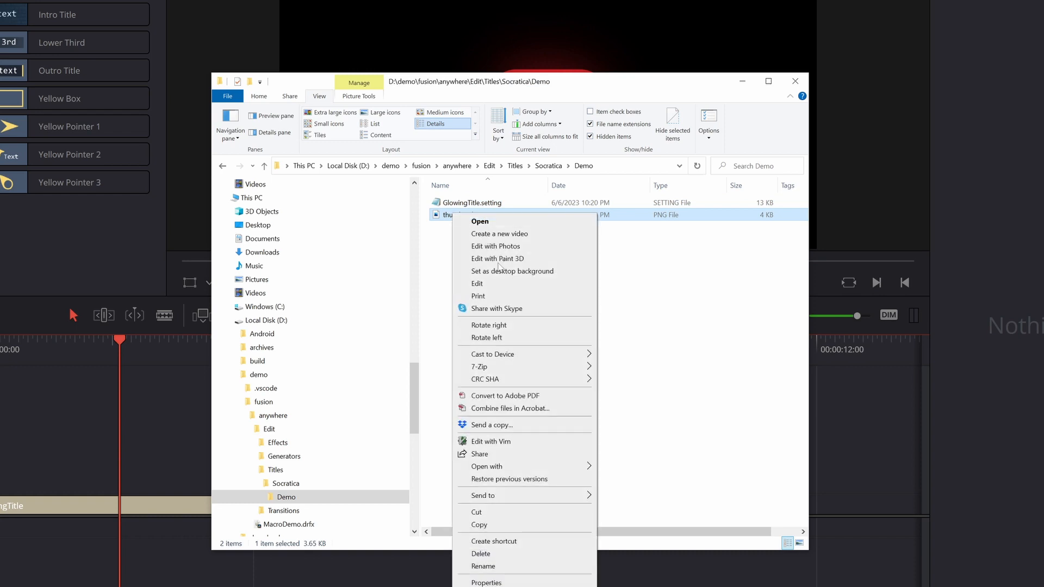
pyautogui.click(523, 566)
pyautogui.write('GlowingTitle')
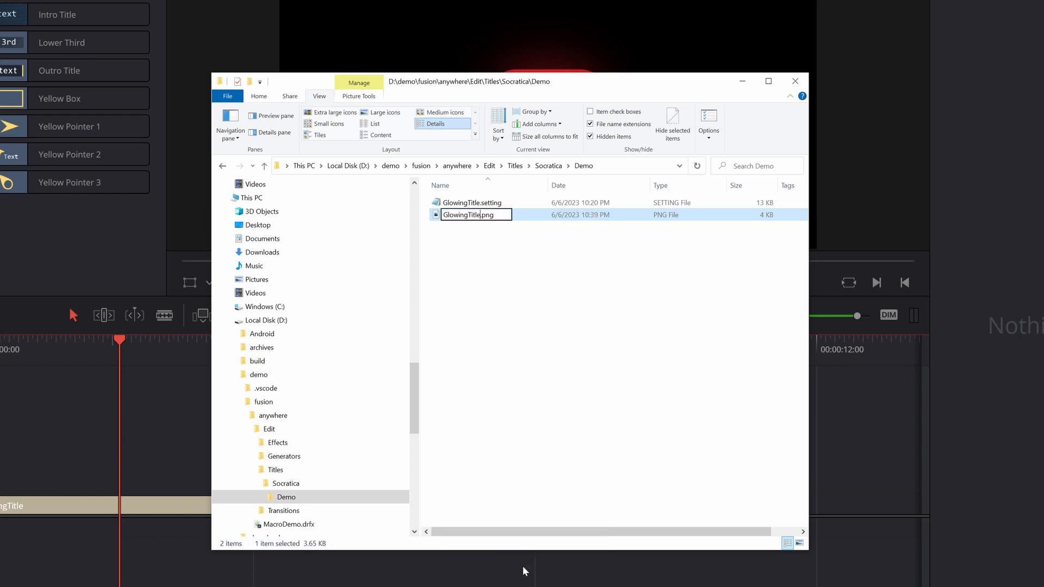
pyautogui.press('Return')
pyautogui.click(500, 325)
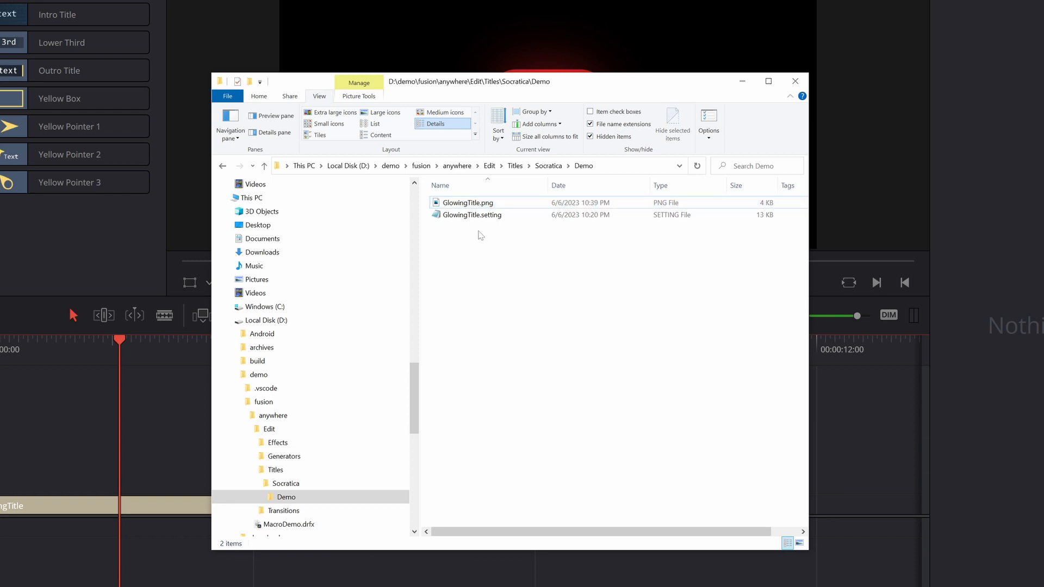
# Step: Go up to the anywhere folder and delete the old MacroDemo.drfx bundle
pyautogui.click(491, 216)
pyautogui.click(495, 204)
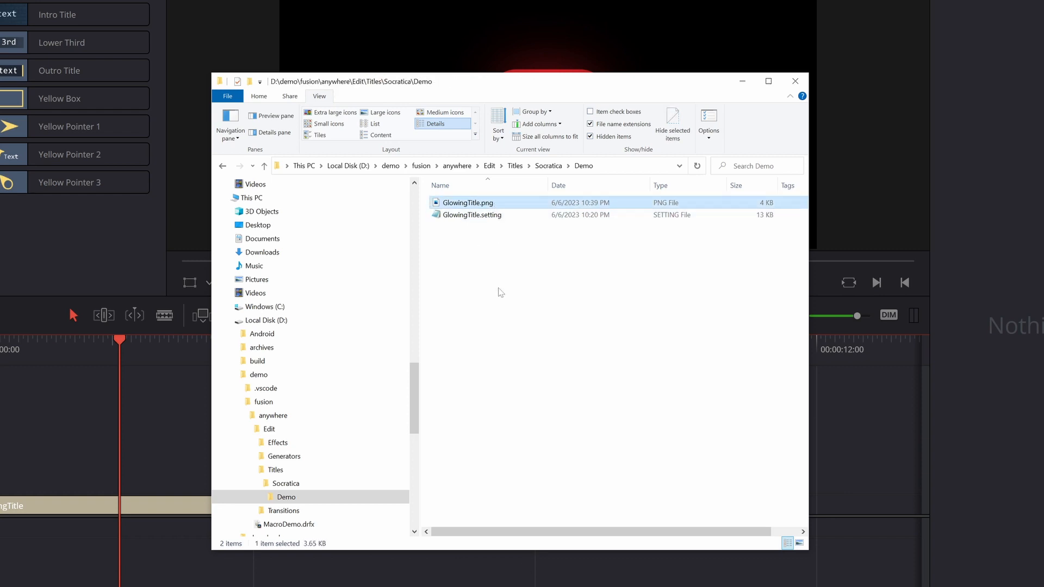
pyautogui.click(457, 166)
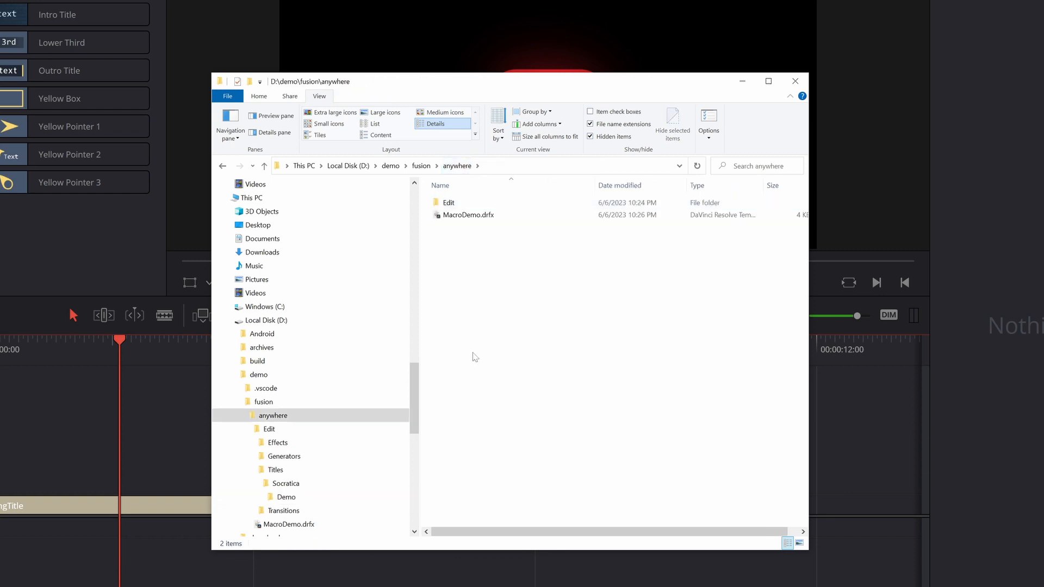
pyautogui.click(476, 220)
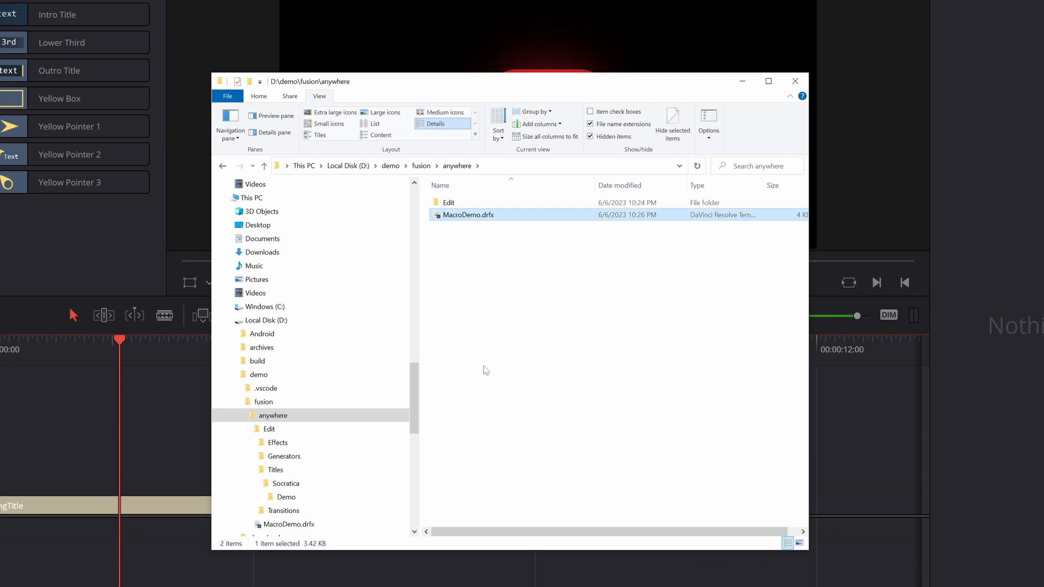
pyautogui.press('Delete')
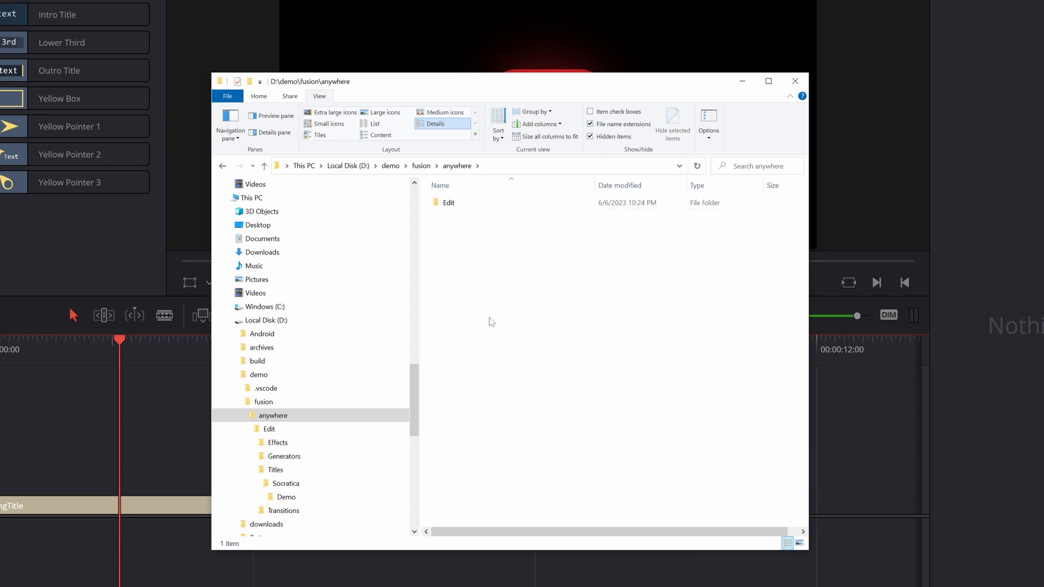
# Step: Compress the Edit folder into a zip archive named MyMacros.zip
pyautogui.click(462, 205)
pyautogui.rightClick(462, 206)
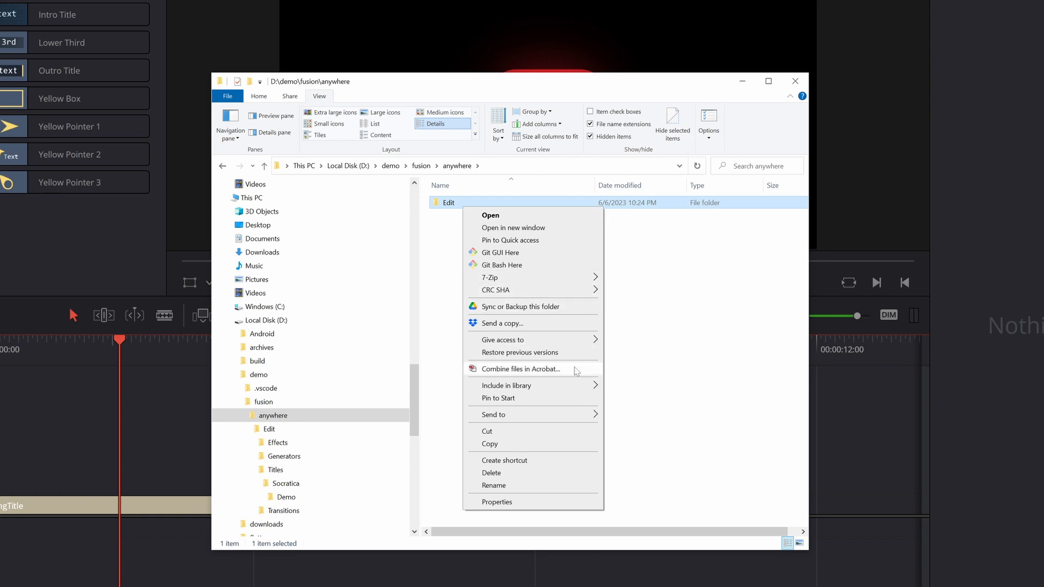
pyautogui.moveTo(523, 414)
pyautogui.click(626, 429)
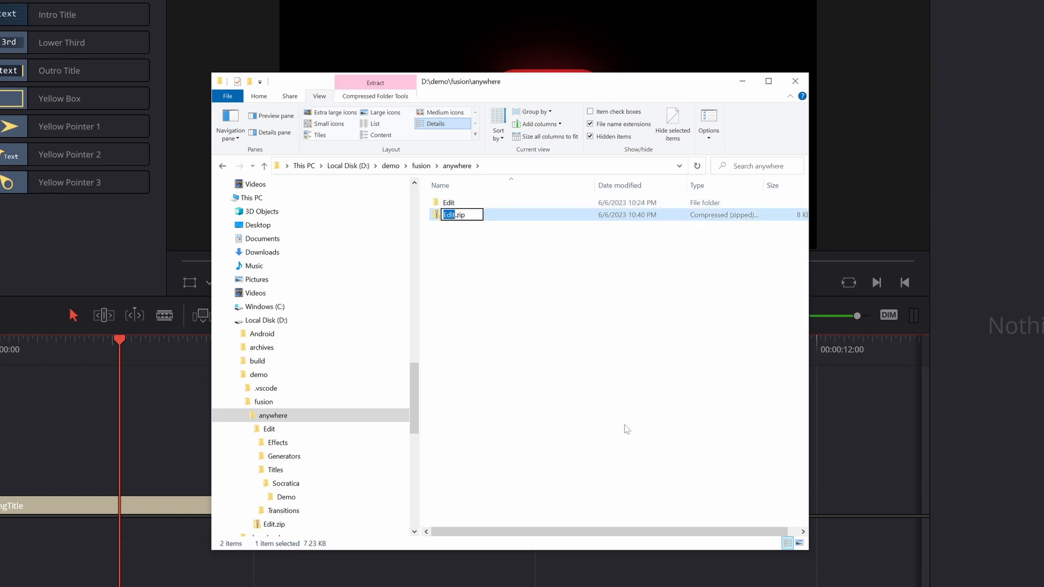
pyautogui.write('MyMacros')
pyautogui.click(627, 429)
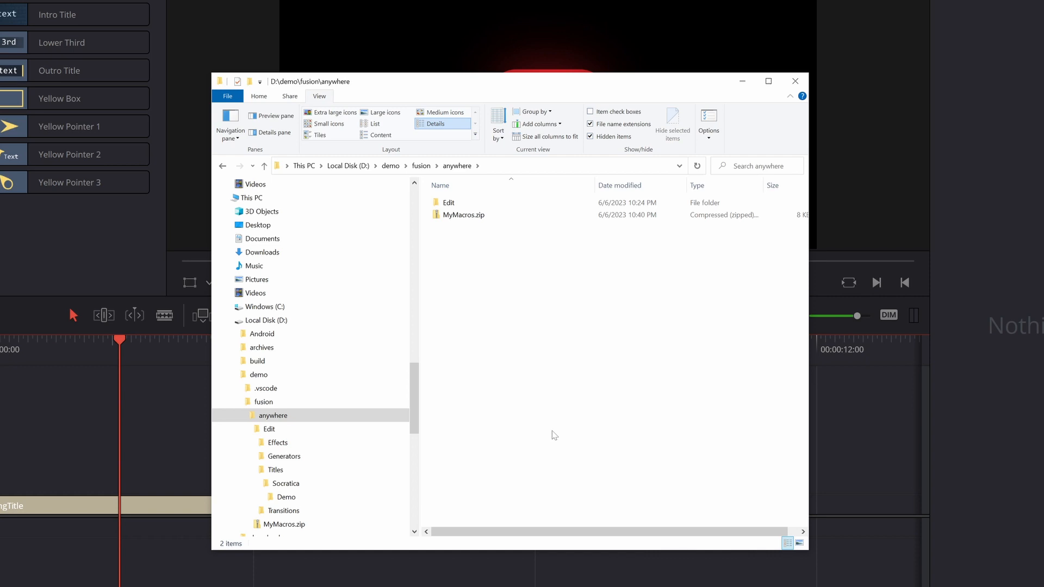
# Step: Change the archive's extension from zip to drfx so that it is named MyMacros.drfx, accepting the extension change
pyautogui.rightClick(443, 214)
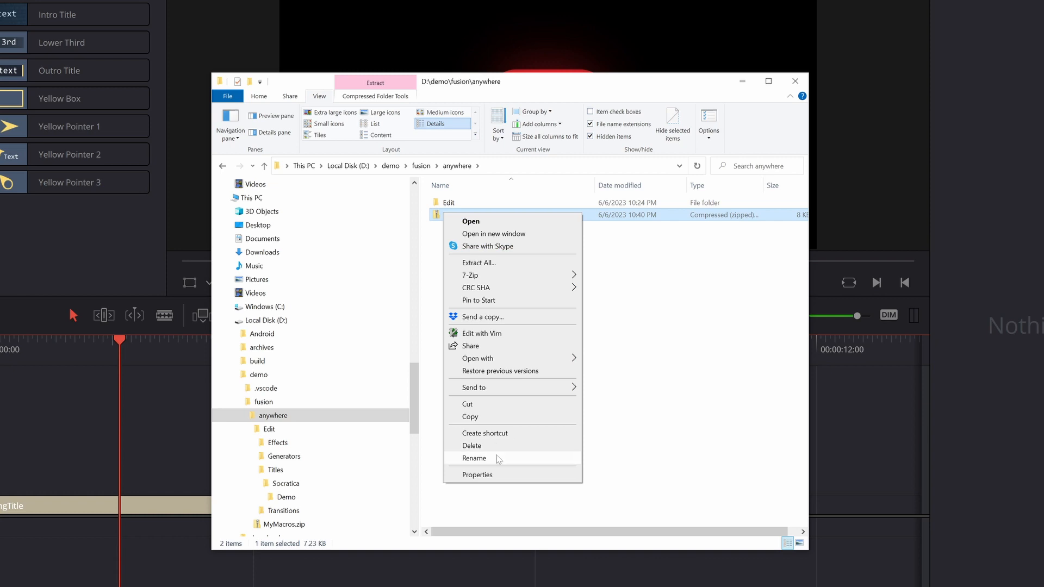
pyautogui.click(474, 459)
pyautogui.press('End')
pyautogui.press('BackSpace')
pyautogui.press('BackSpace')
pyautogui.press('BackSpace')
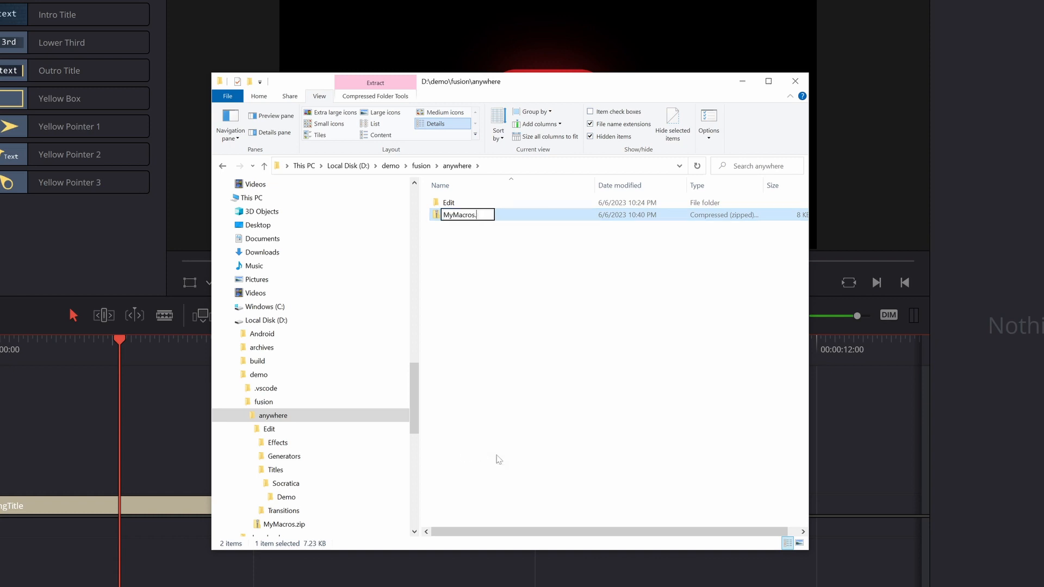
pyautogui.write('drfx')
pyautogui.press('Return')
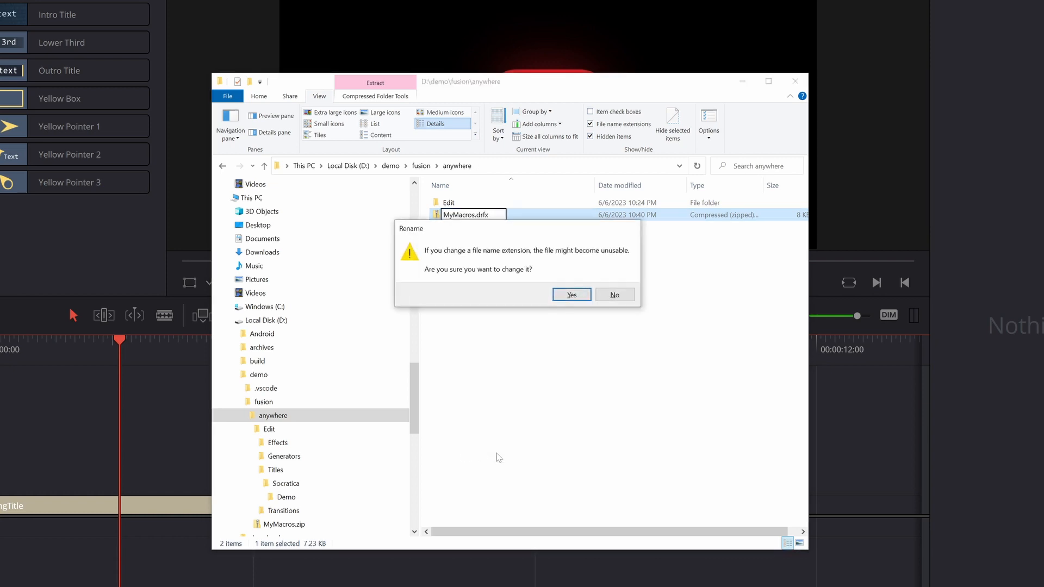
pyautogui.click(572, 297)
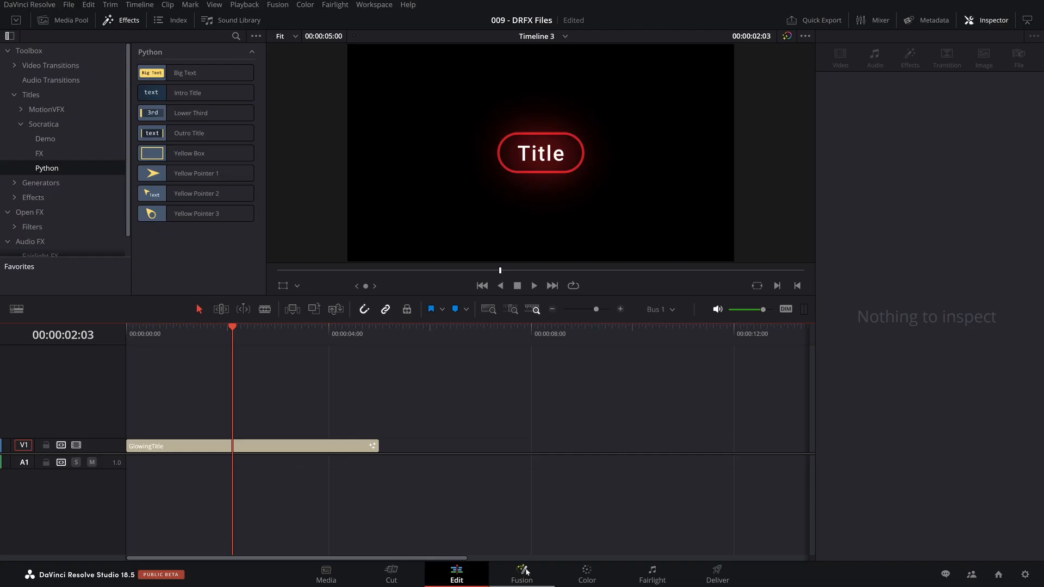
# Step: Bring MyMacros.drfx from File Explorer into the node area of DaVinci Resolve's Fusion page and install the bundle
pyautogui.click(522, 573)
pyautogui.click(417, 579)
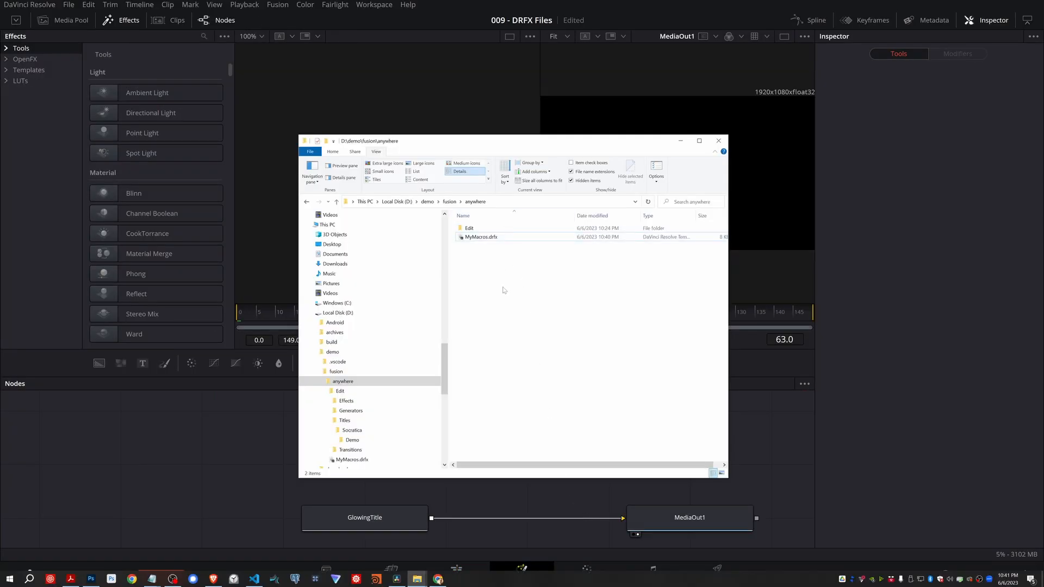
pyautogui.click(491, 238)
pyautogui.moveTo(490, 238); pyautogui.dragTo(187, 488)
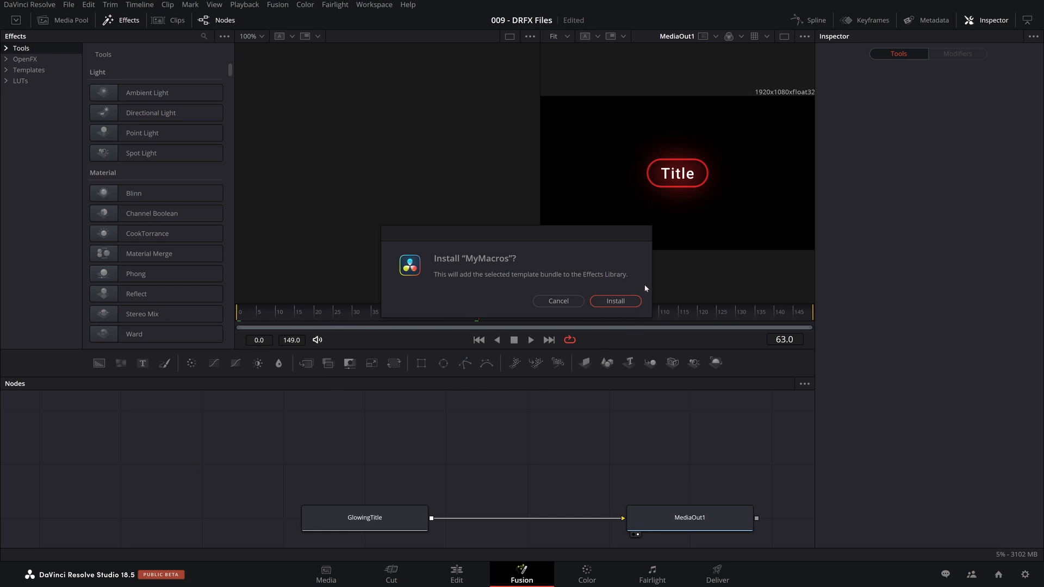
pyautogui.click(616, 301)
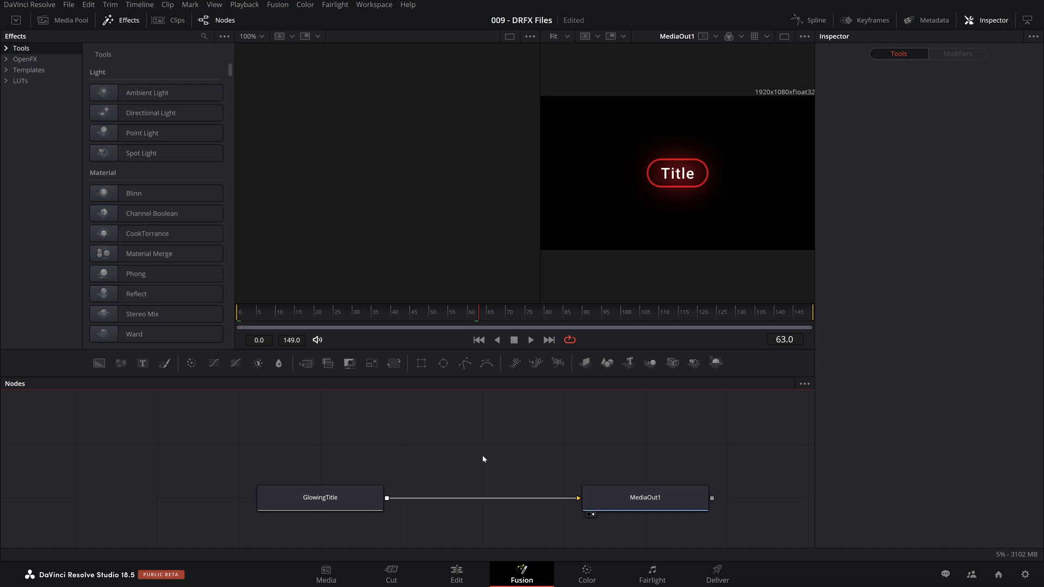
# Step: Return to the Edit page and show the Demo titles under Socratica in the effects library
pyautogui.hotkey('shift', '4')
pyautogui.click(529, 493)
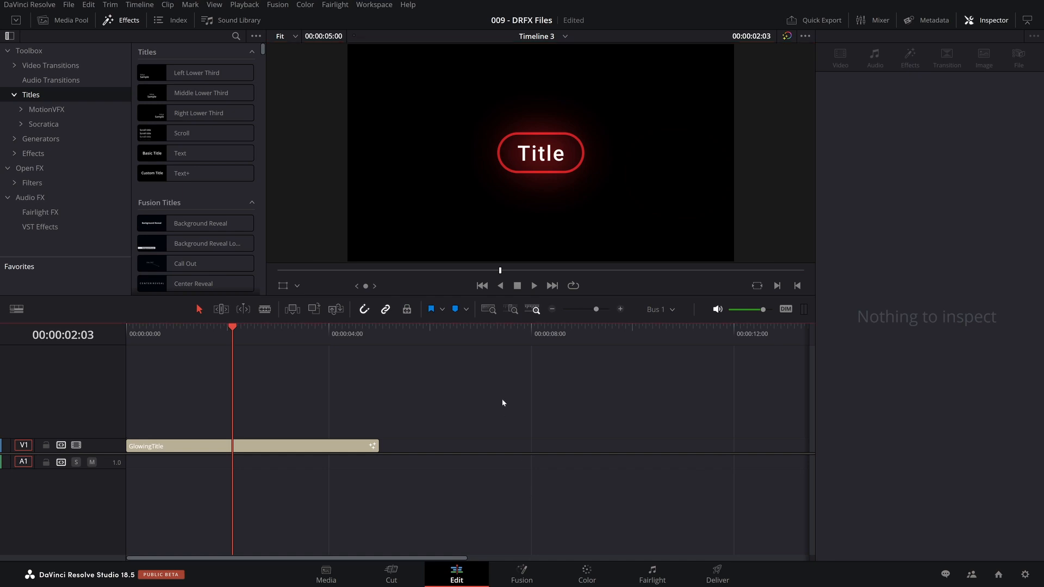
pyautogui.click(22, 124)
pyautogui.click(45, 138)
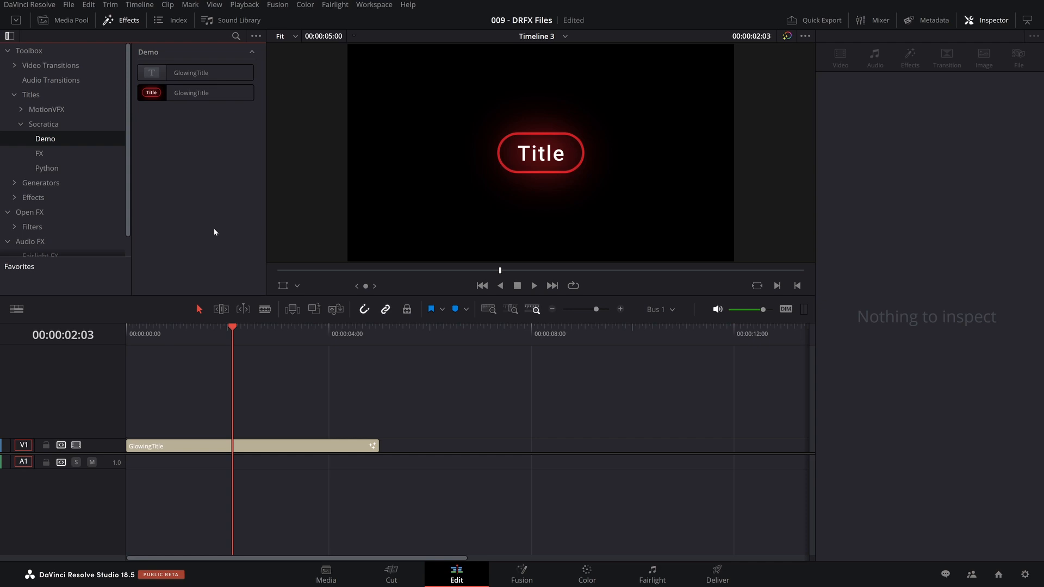
# Step: Open README.txt in the Developer\Fusion Templates folder, copy the Windows specific-user template path, and close the file
pyautogui.hotkey('alt', 'Tab')
pyautogui.click(479, 265)
pyautogui.doubleClick(479, 265)
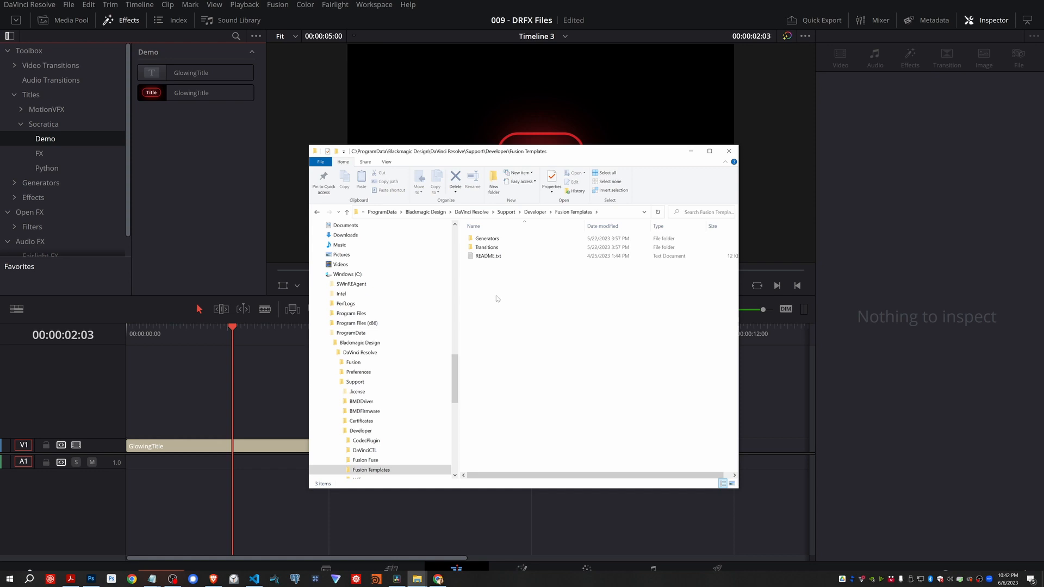
pyautogui.doubleClick(488, 256)
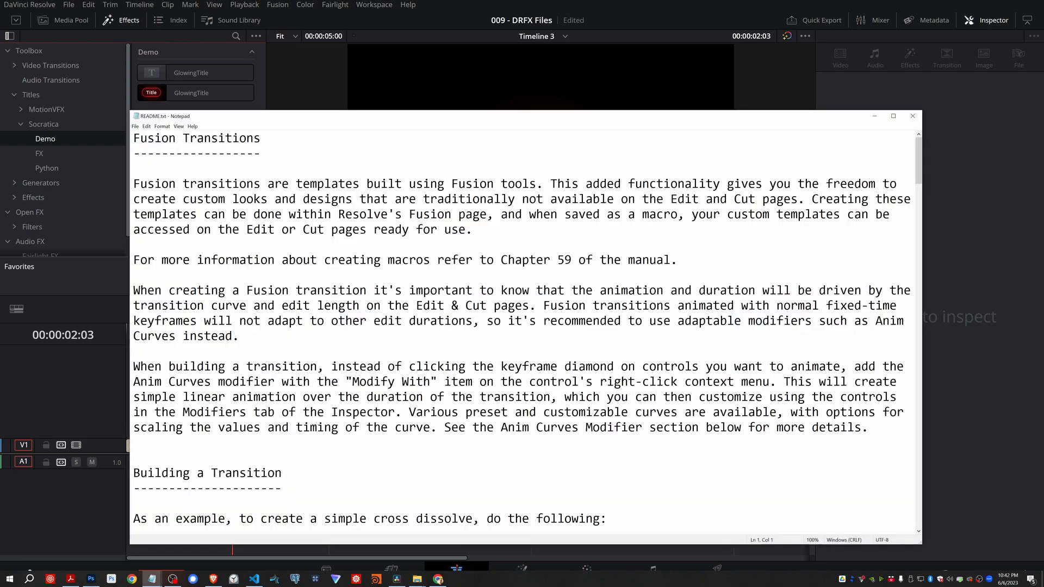
pyautogui.scroll(-20, 523, 327)
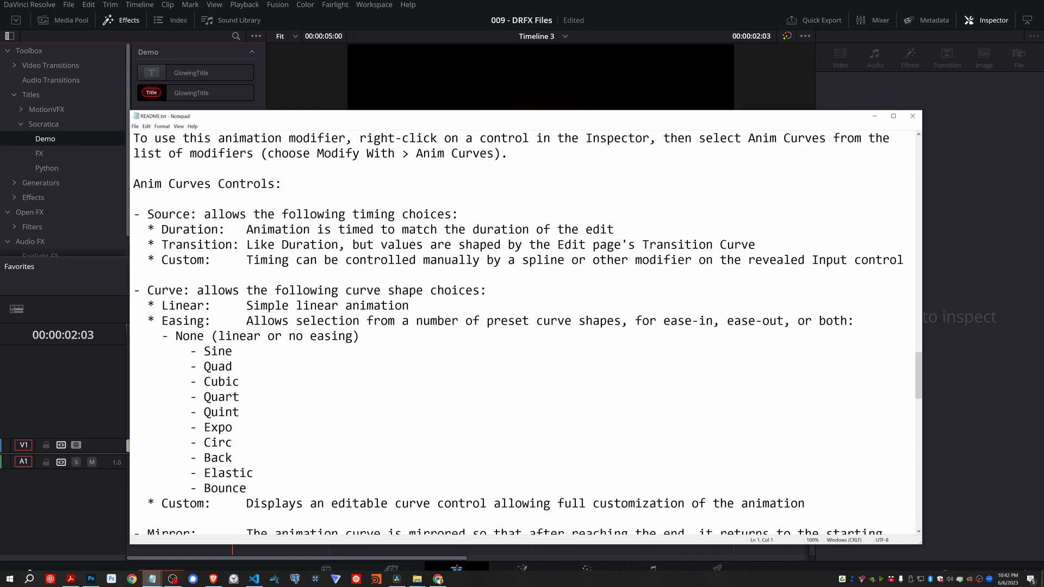
pyautogui.scroll(-20, 522, 326)
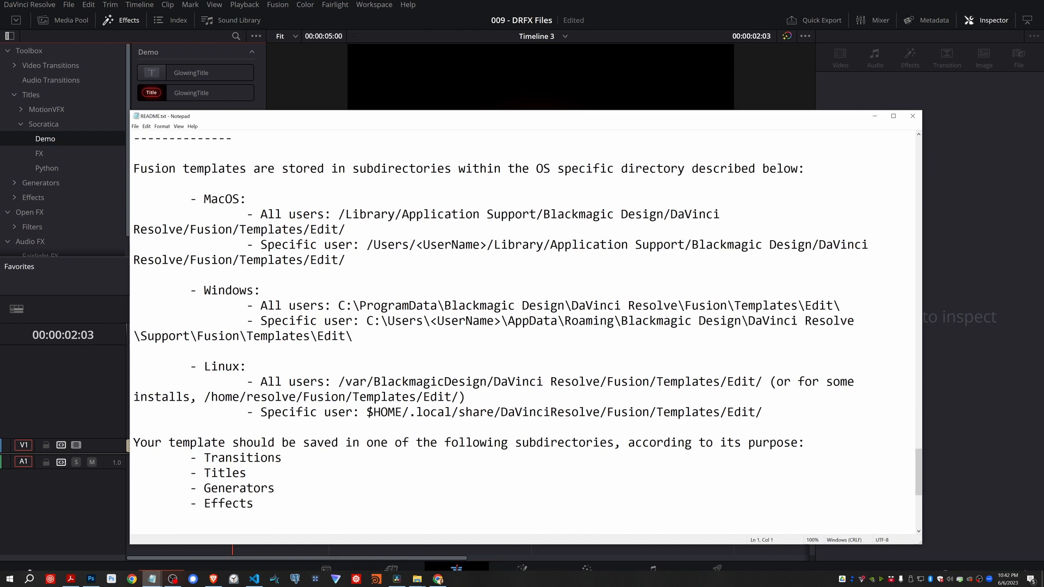
pyautogui.moveTo(367, 321); pyautogui.dragTo(353, 336)
pyautogui.hotkey('ctrl', 'c')
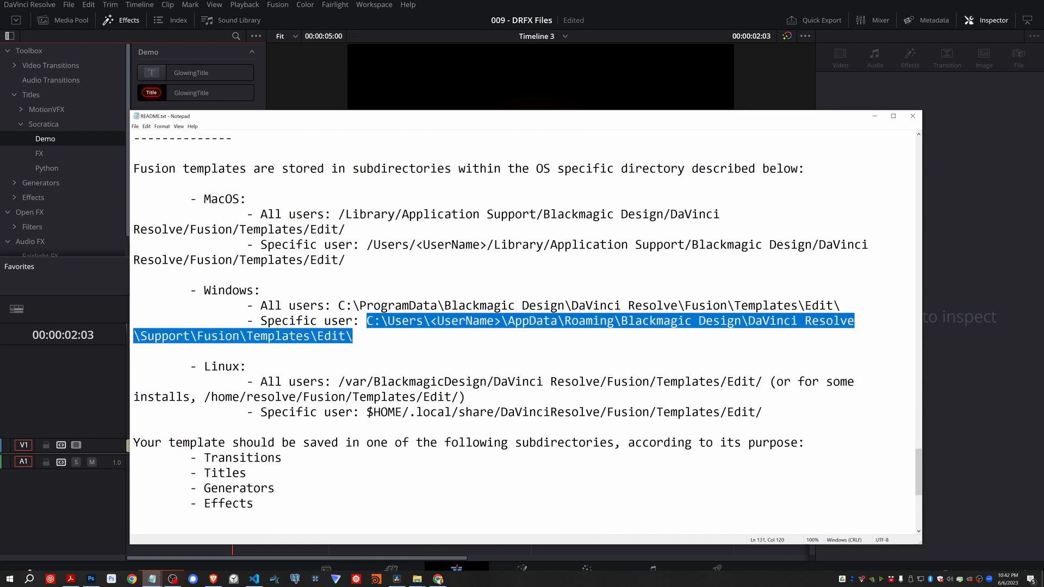
pyautogui.click(913, 117)
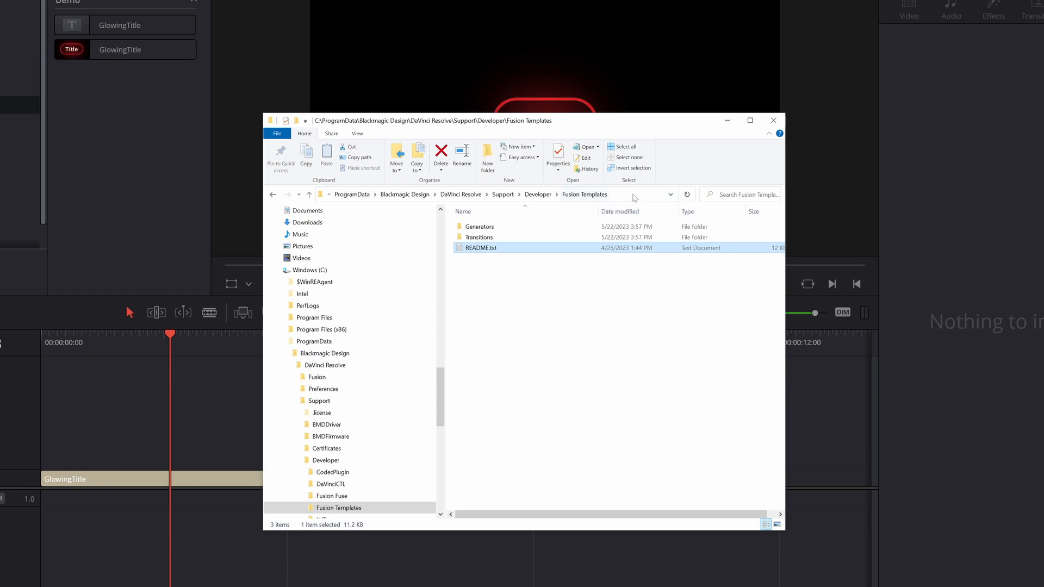
# Step: Open the copied template path in File Explorer with Socratica as the user name, and go up to the Templates folder
pyautogui.click(632, 195)
pyautogui.hotkey('ctrl', 'v')
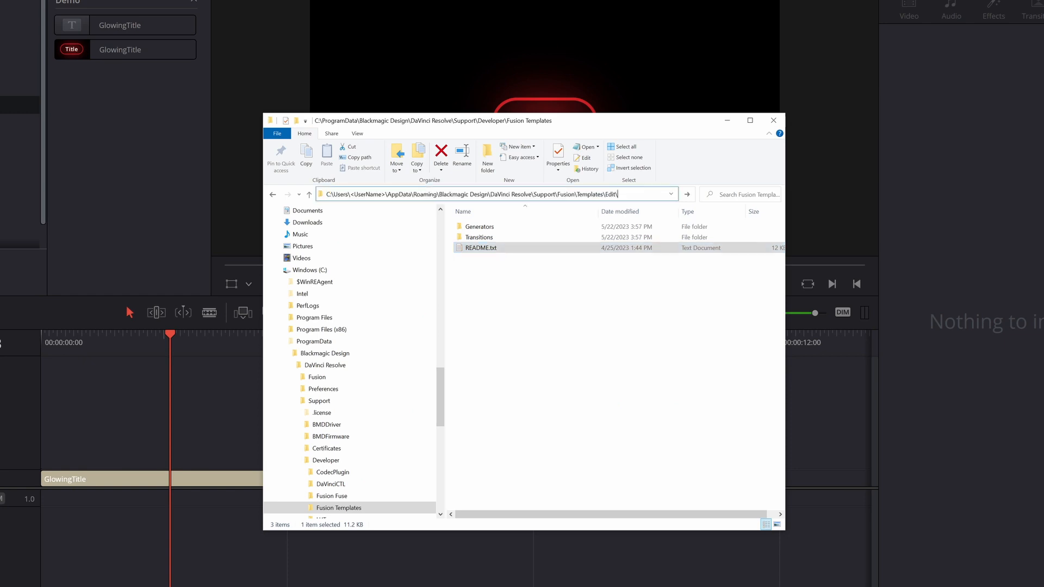
pyautogui.moveTo(350, 195); pyautogui.dragTo(385, 195)
pyautogui.write('Socratica')
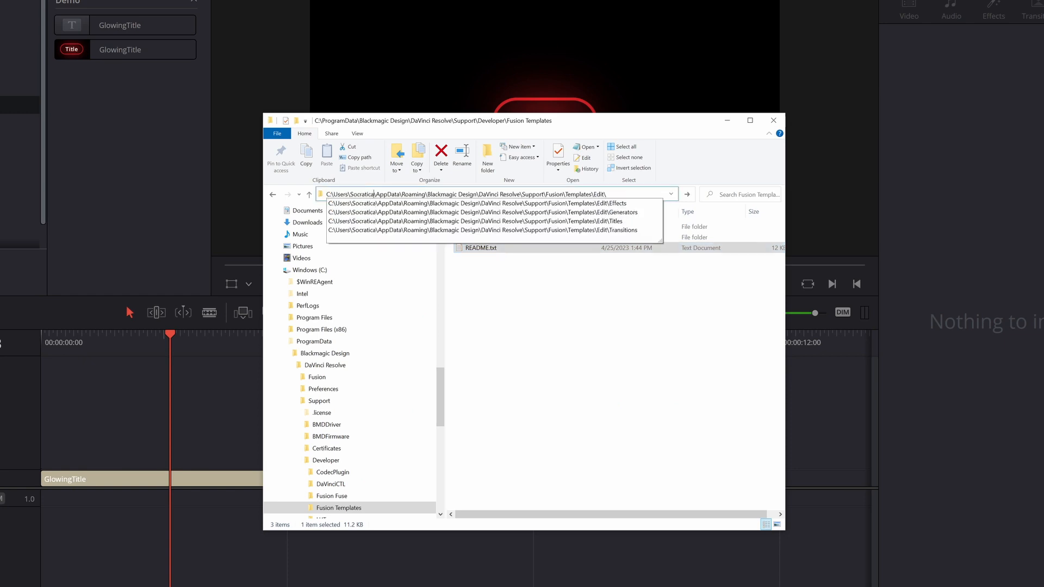
pyautogui.press('Return')
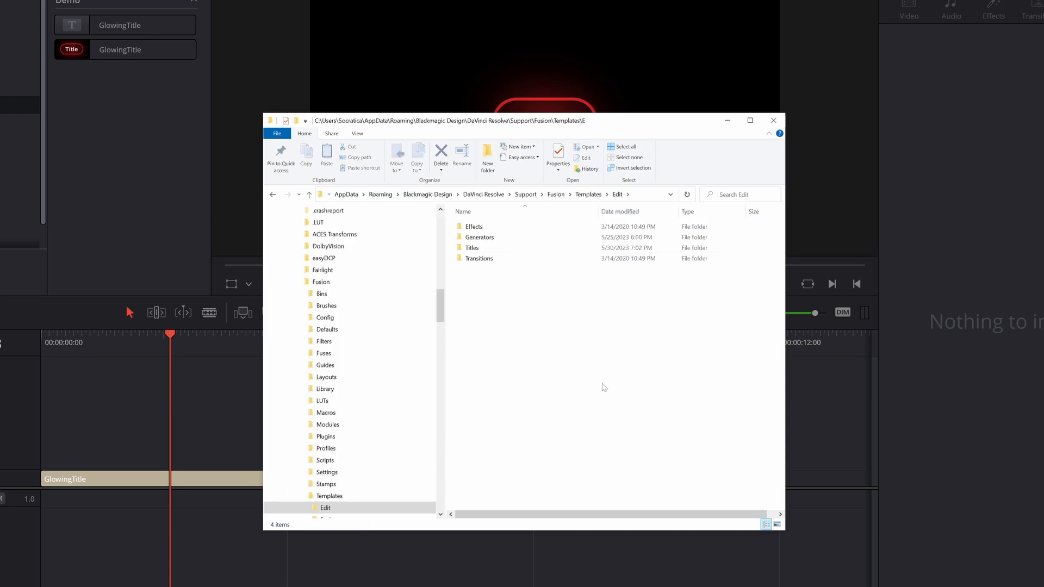
pyautogui.click(589, 194)
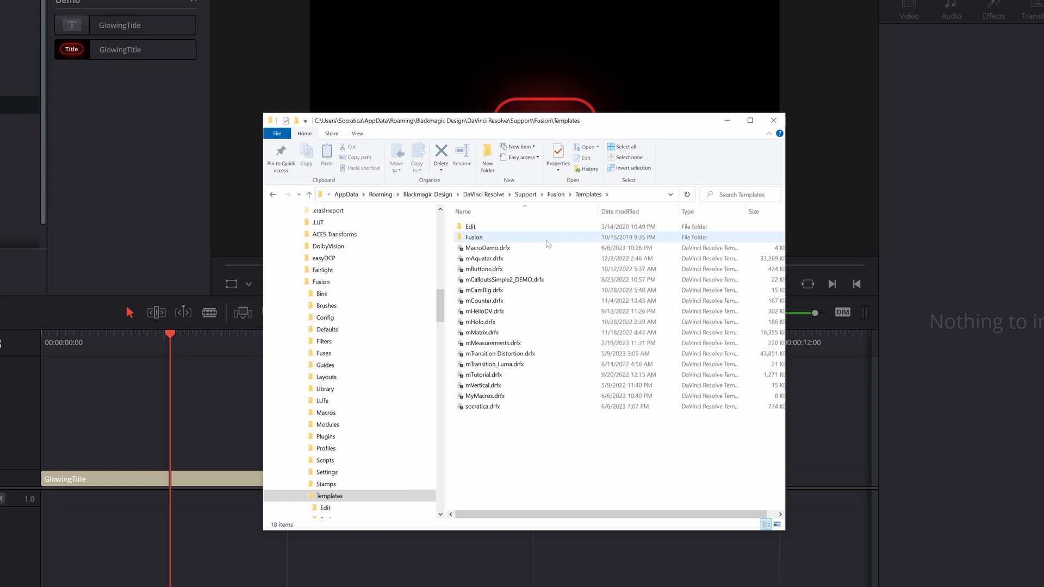
# Step: Delete the outdated MacroDemo.drfx bundle from the Templates folder, keeping MyMacros.drfx
pyautogui.click(506, 250)
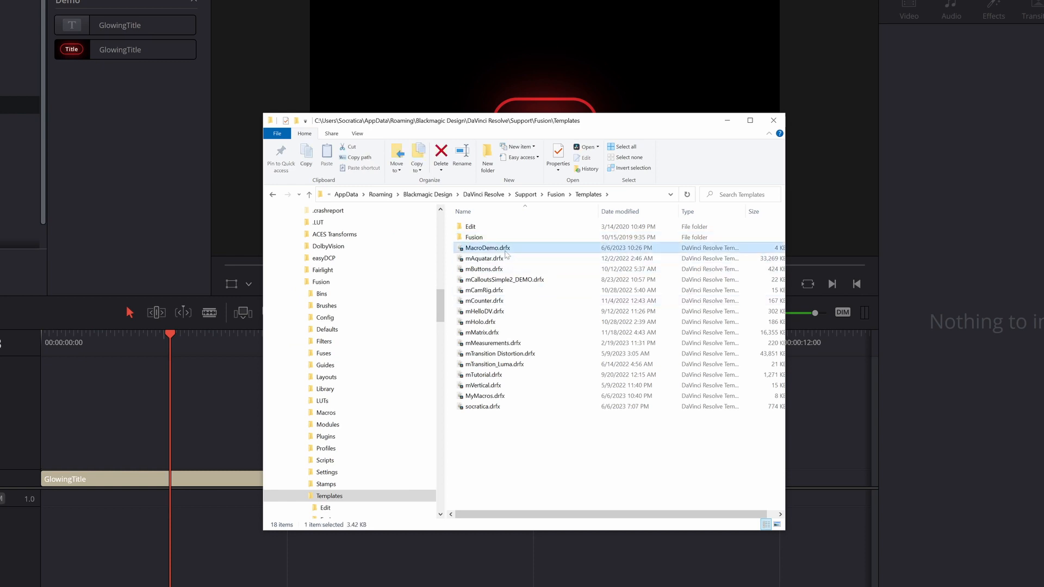
pyautogui.click(509, 440)
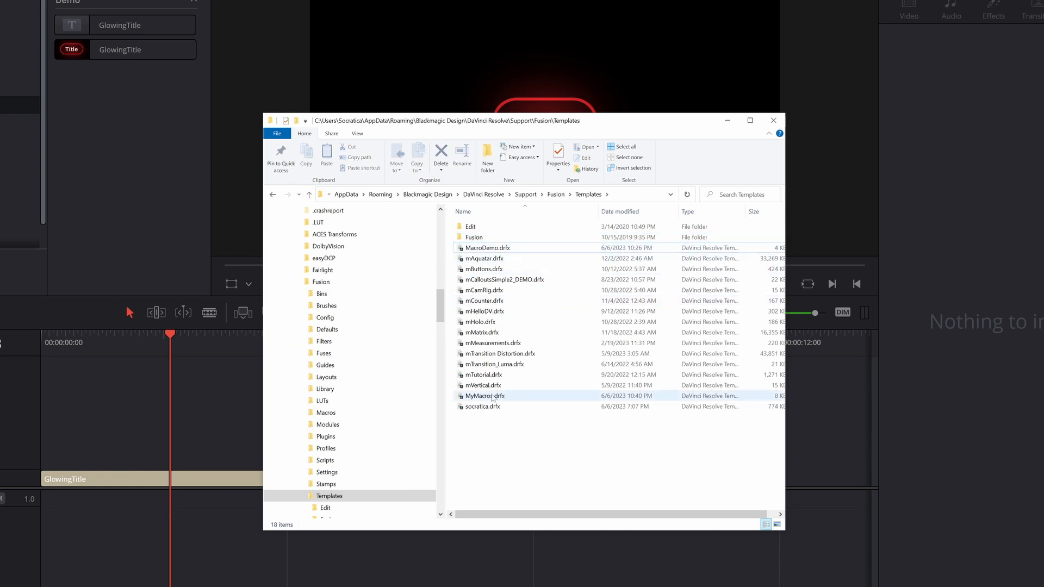
pyautogui.click(492, 398)
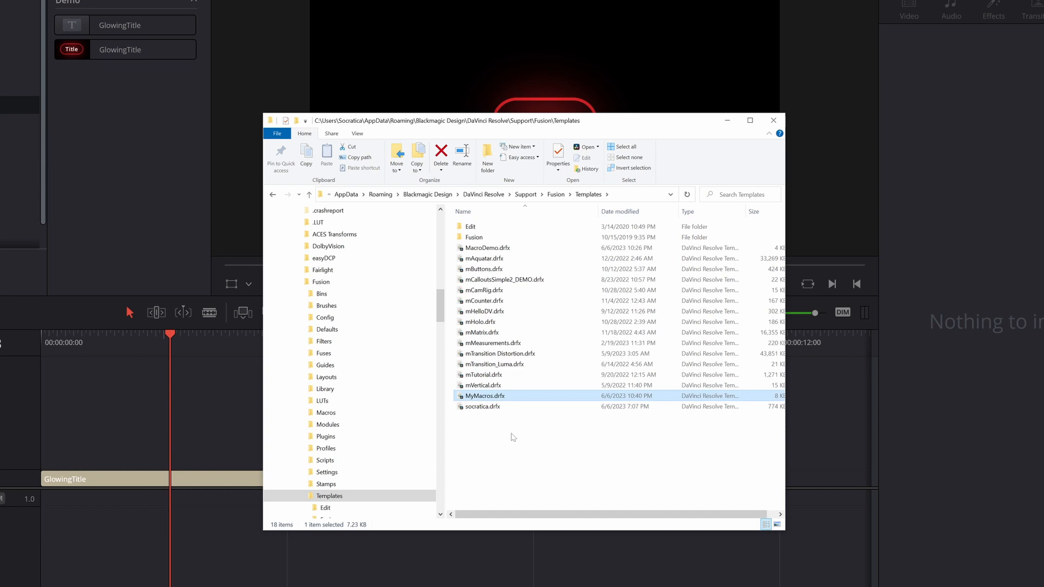
pyautogui.click(513, 438)
pyautogui.click(516, 249)
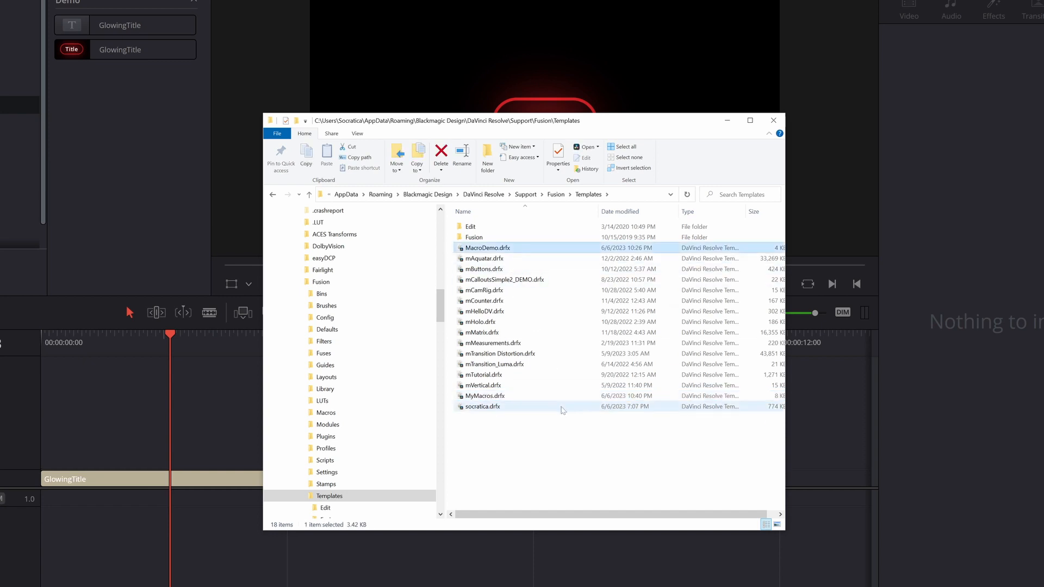
pyautogui.press('Delete')
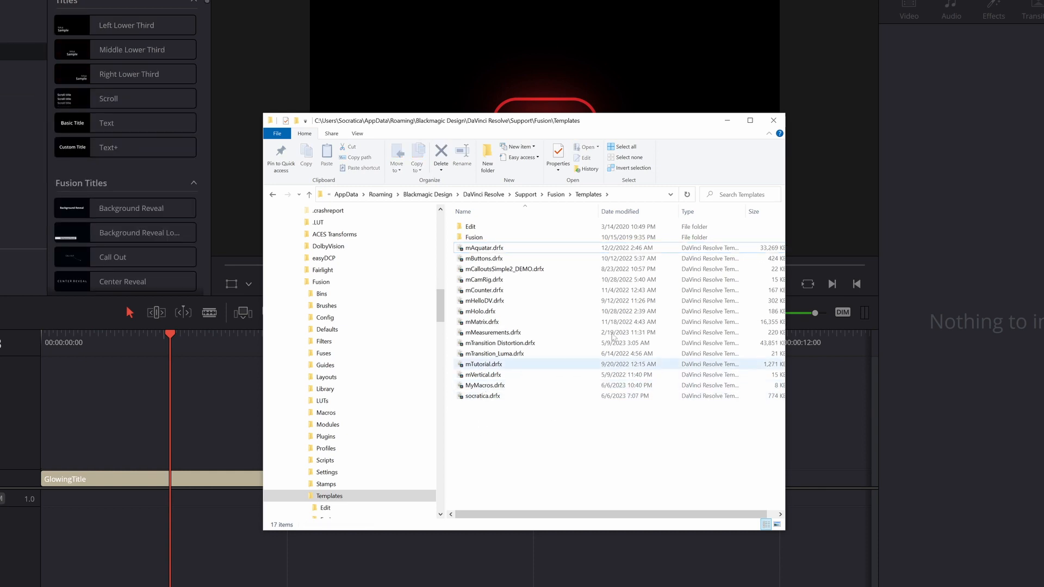
# Step: Minimize File Explorer and check the Demo titles under Socratica in DaVinci Resolve for the GlowingTitle entry and its icon
pyautogui.click(727, 121)
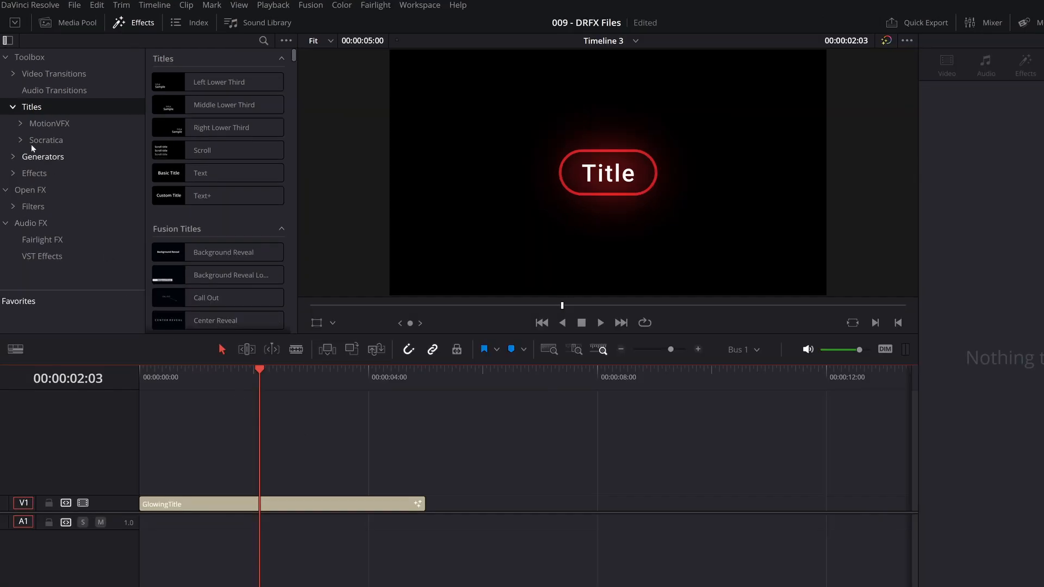
pyautogui.click(32, 140)
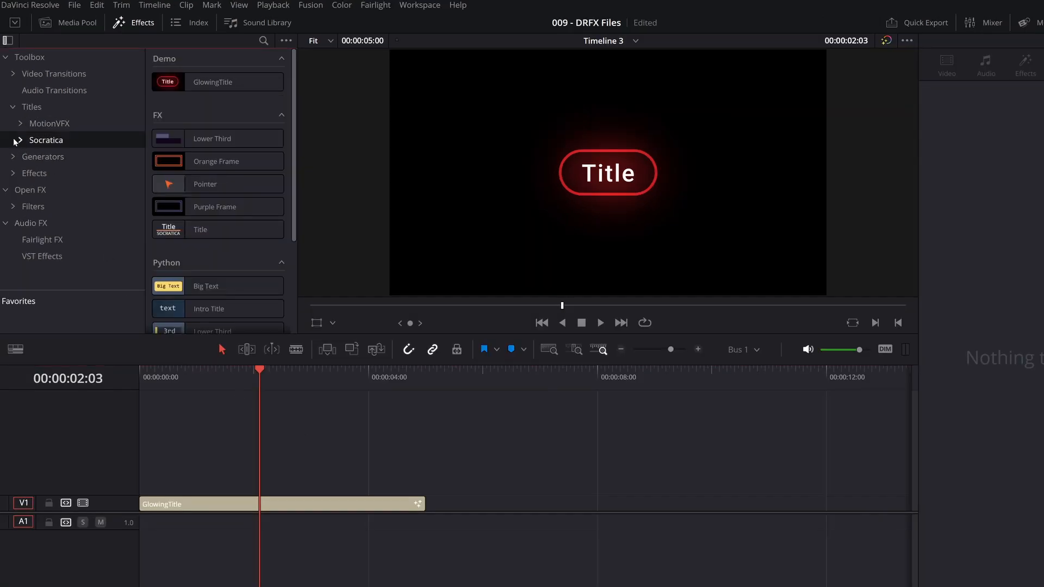
pyautogui.click(18, 140)
pyautogui.click(48, 156)
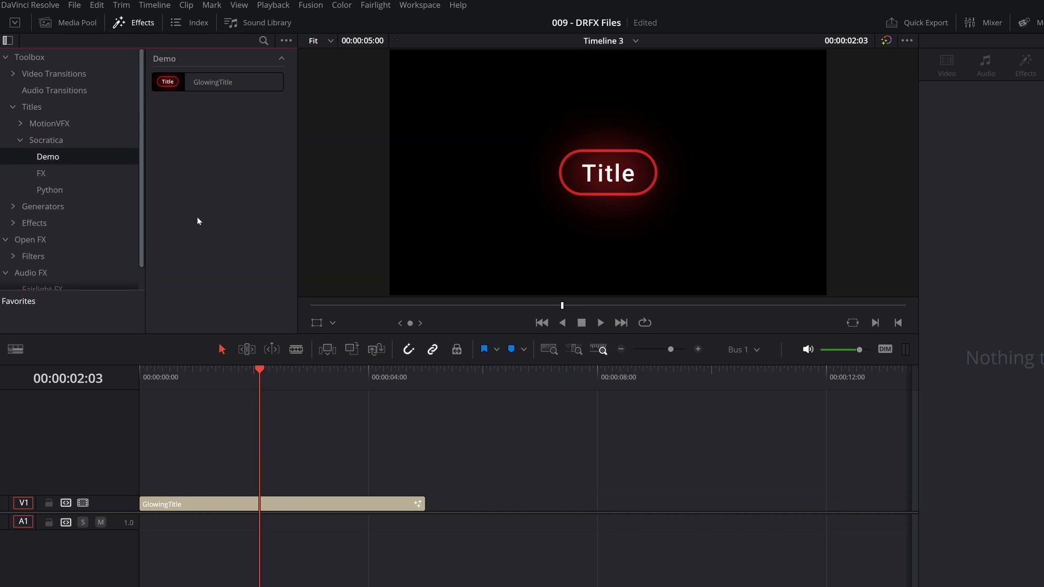
pyautogui.moveTo(167, 84)
pyautogui.click(458, 4)
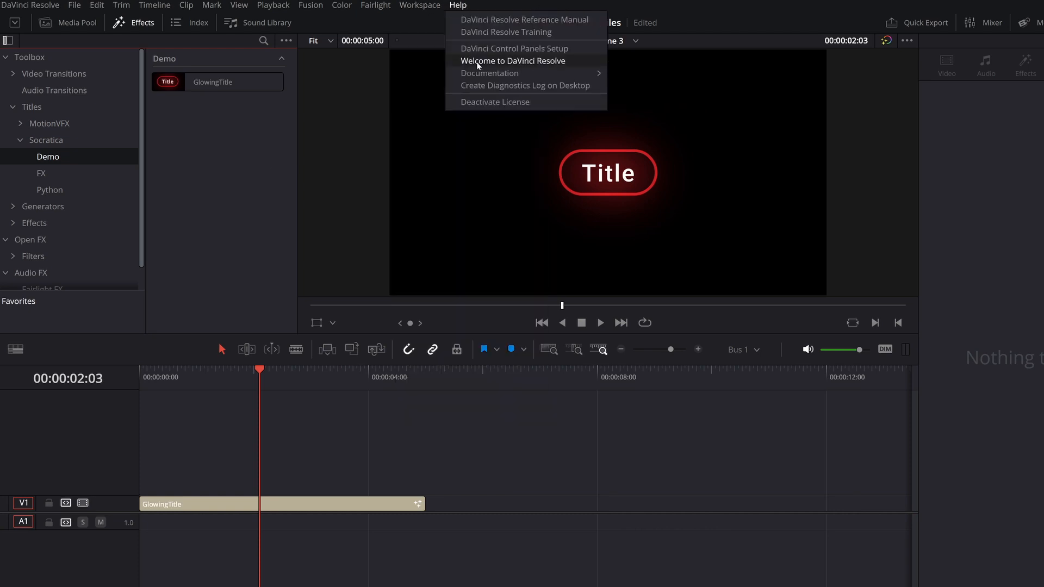
pyautogui.moveTo(492, 75)
pyautogui.click(525, 416)
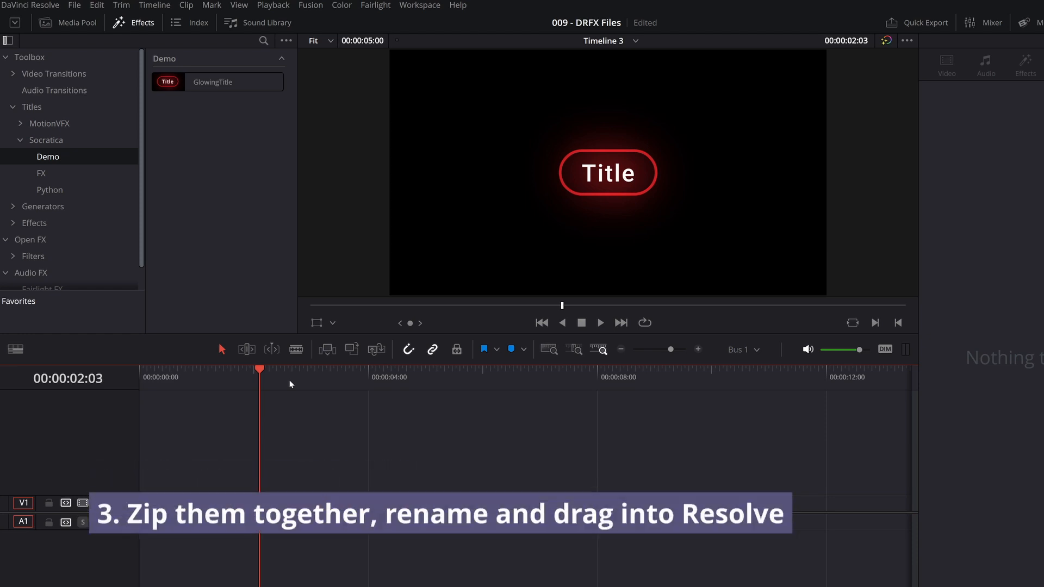
# Step: Move the playhead to 00:00:00:10, preview the GlowingTitle template from the Demo titles, and clear the clip selection
pyautogui.click(159, 372)
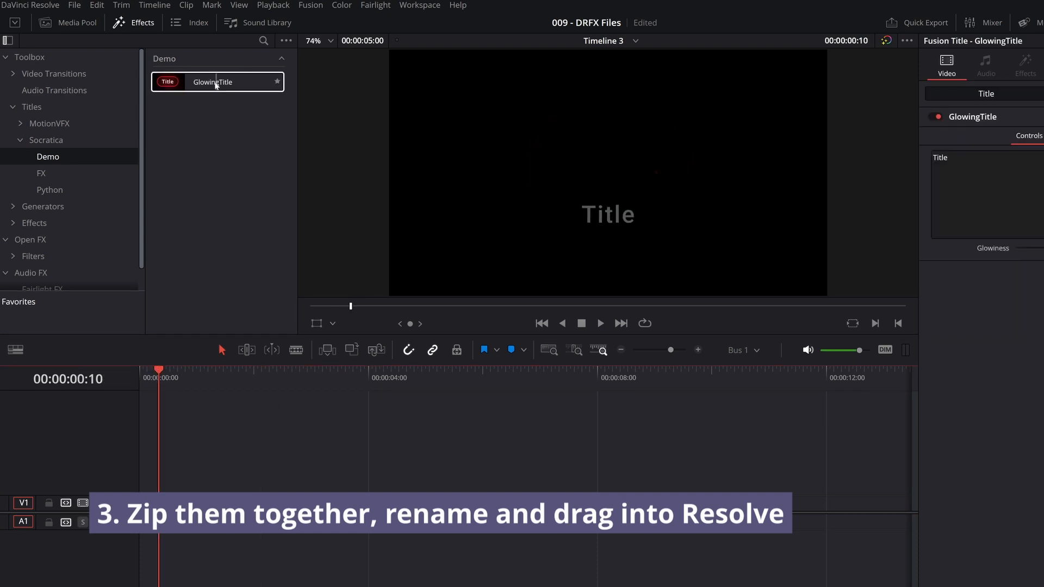
pyautogui.moveTo(211, 83)
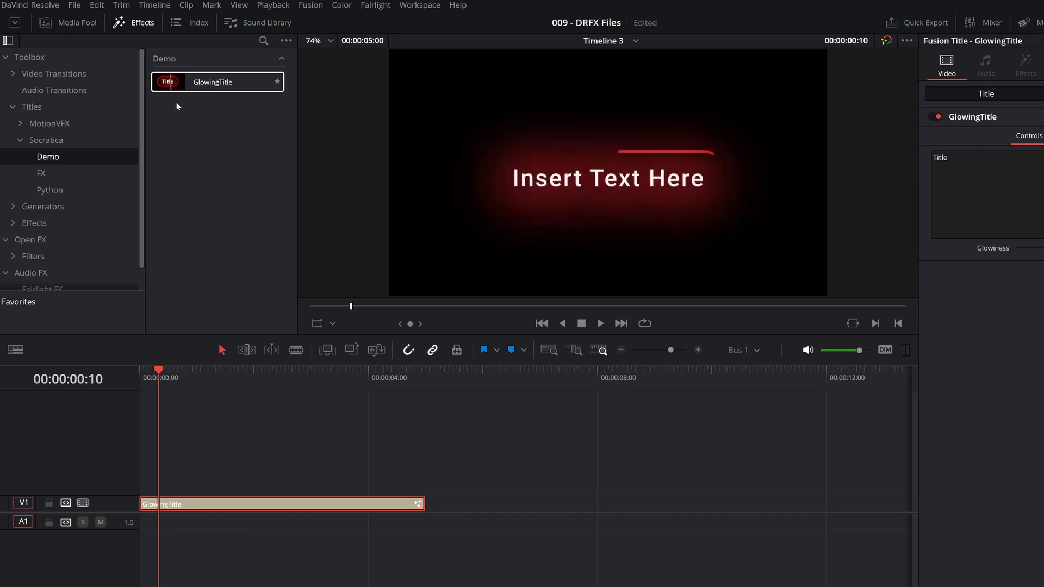
pyautogui.click(246, 482)
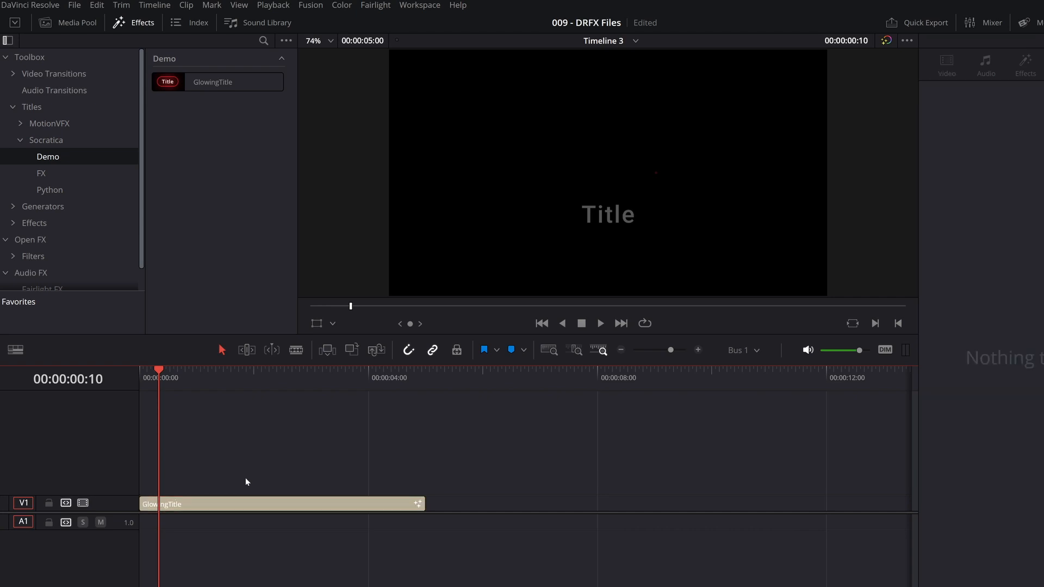